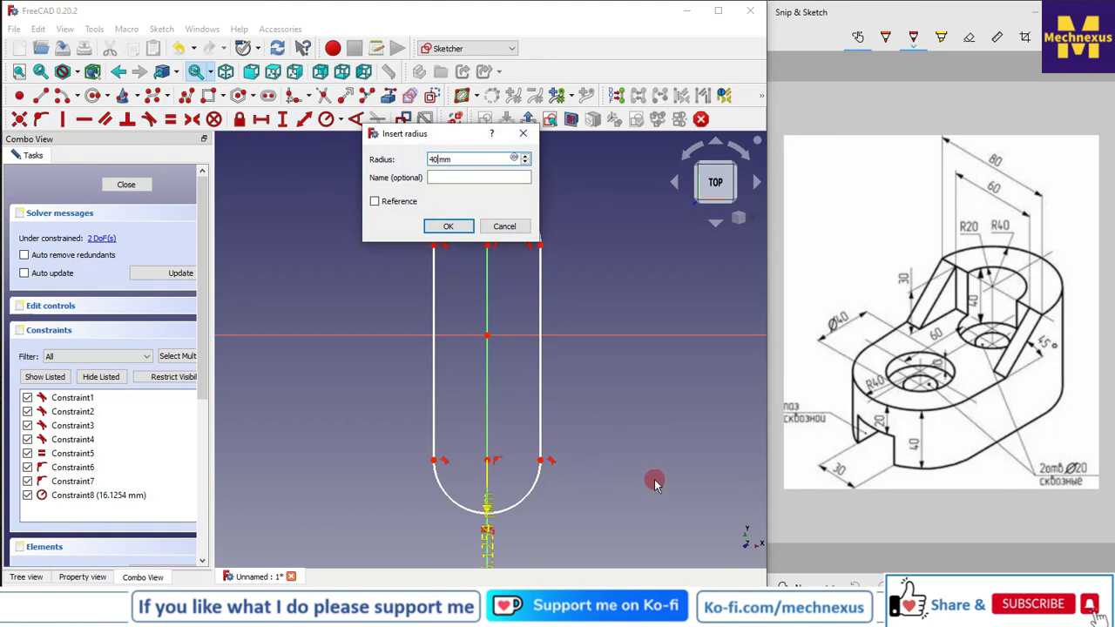
- Set the slot's end radius to 40 mm and constrain the vertical distance between its two arc centres to 60 mm
key(Return)
scroll(488, 364, down, 2)
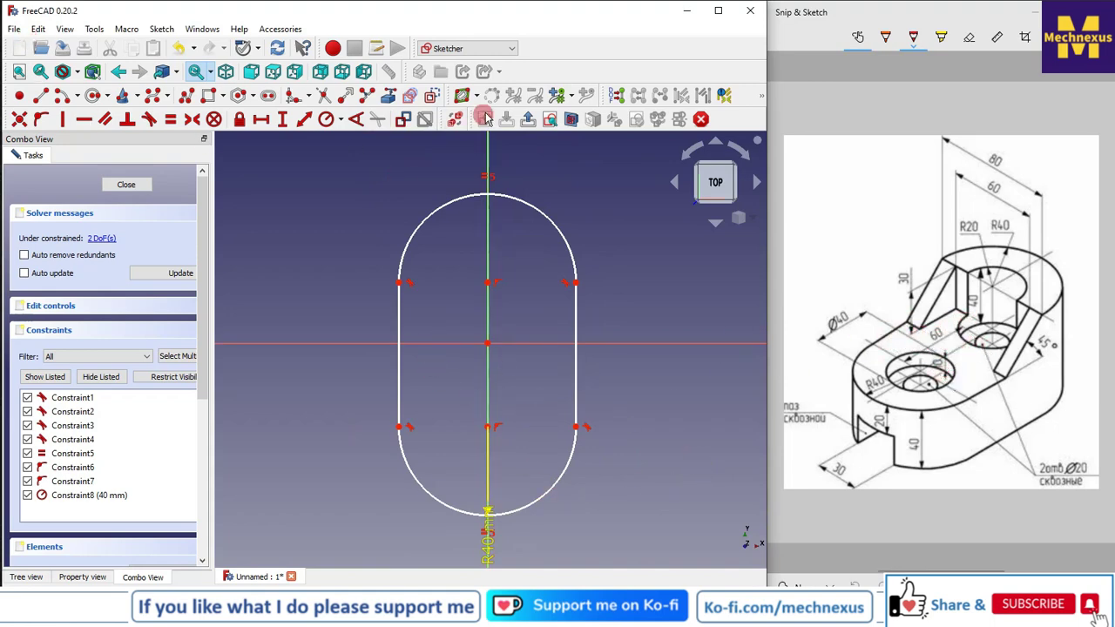
click(475, 402)
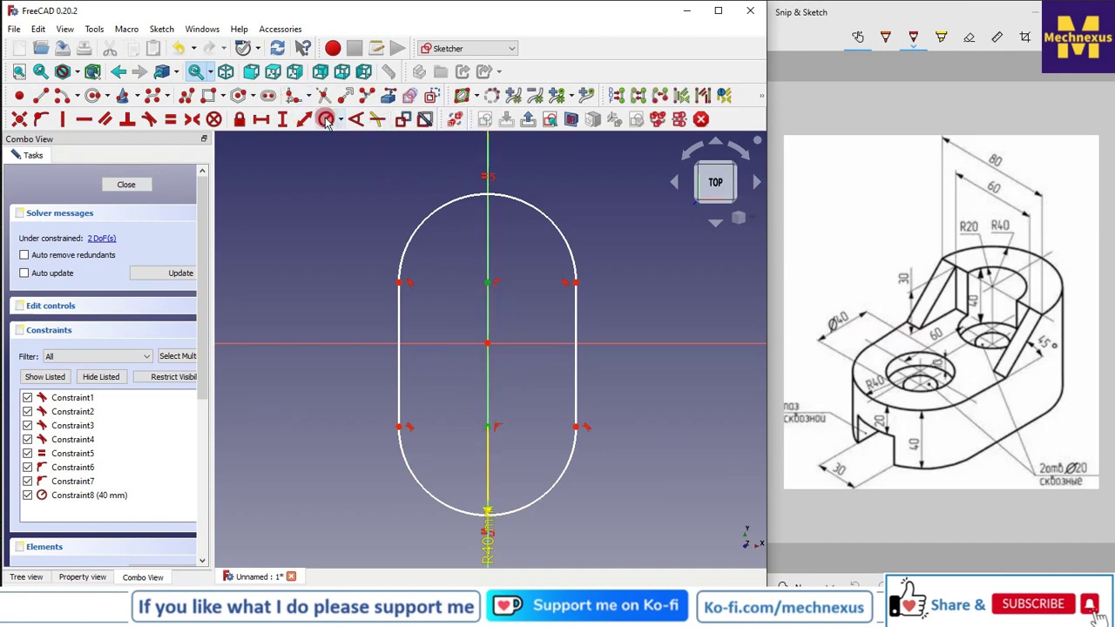
click(282, 120)
click(478, 281)
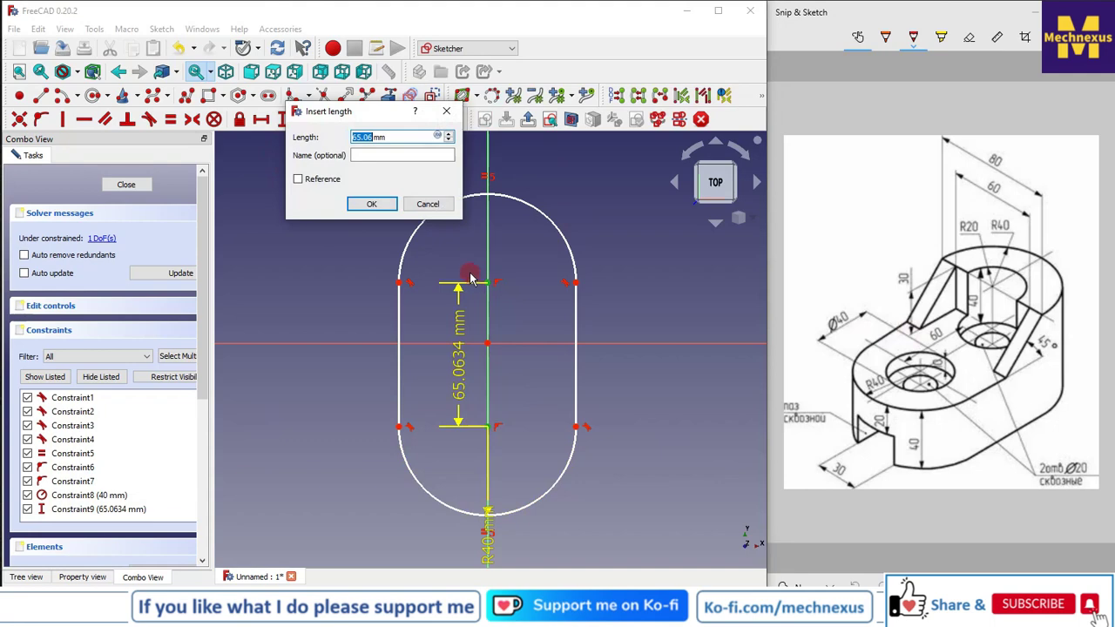
click(371, 203)
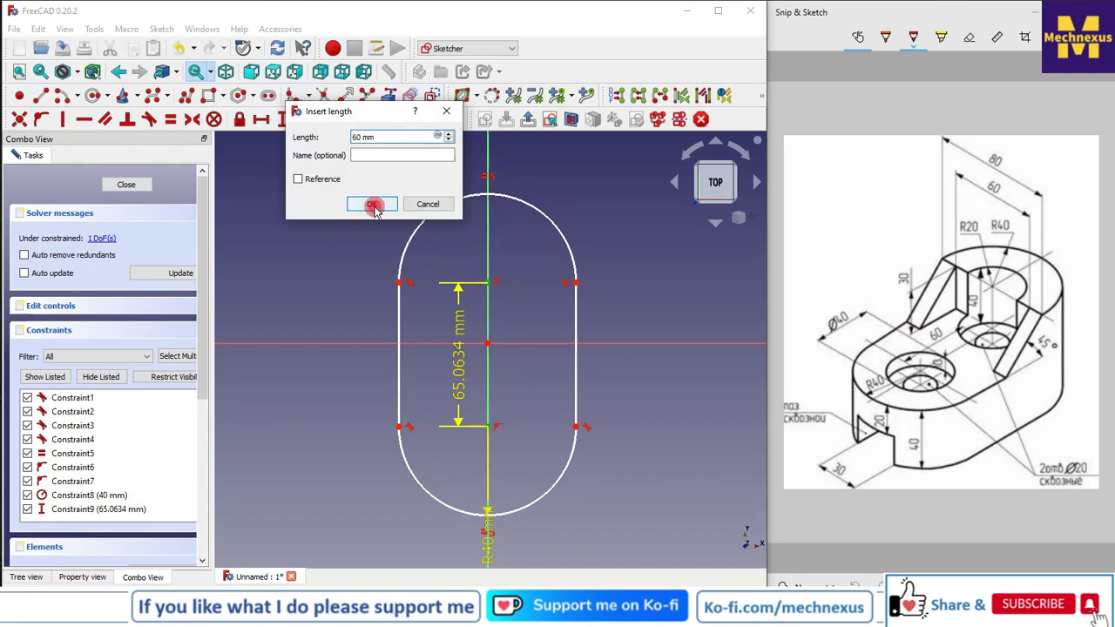
- Constrain the upper arc centre 30 mm vertically from the origin and move the overlapping dimension labels apart
click(417, 281)
click(491, 297)
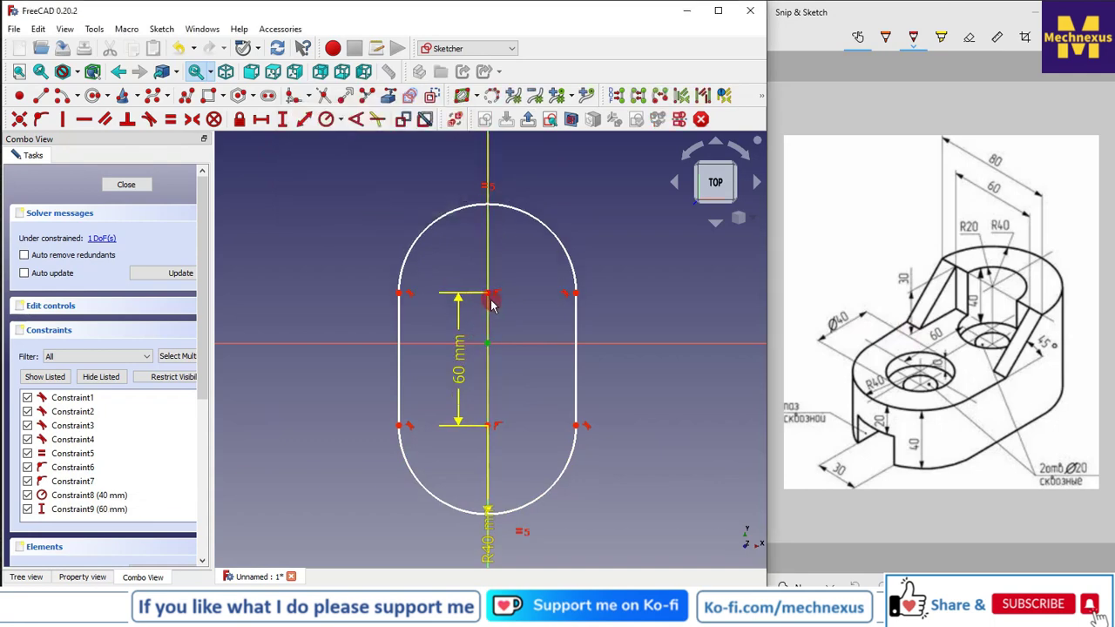
click(283, 122)
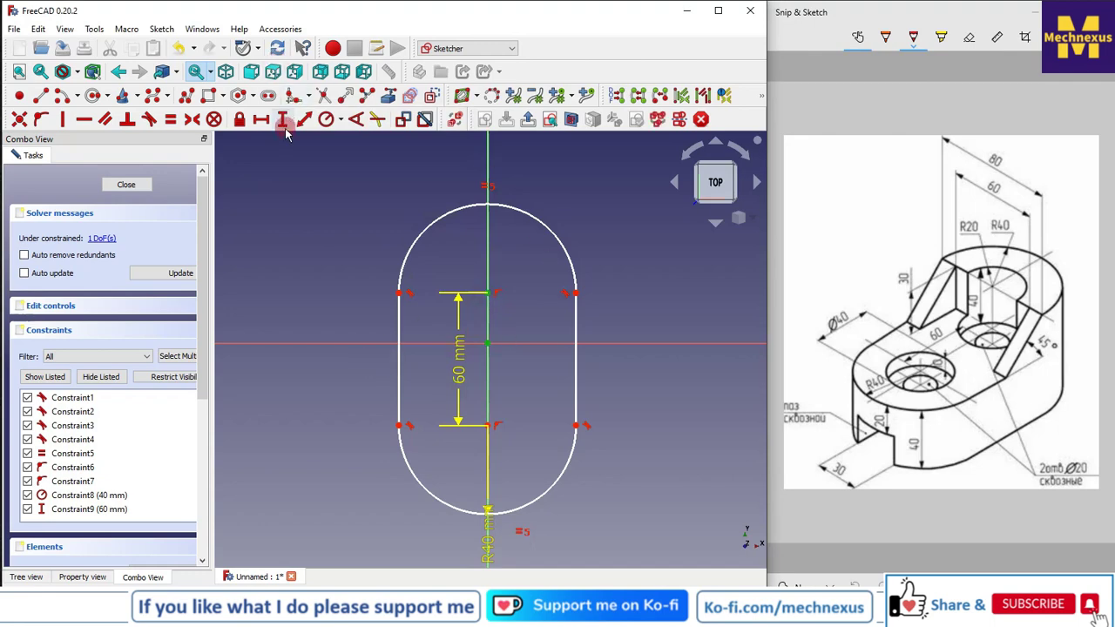
click(540, 292)
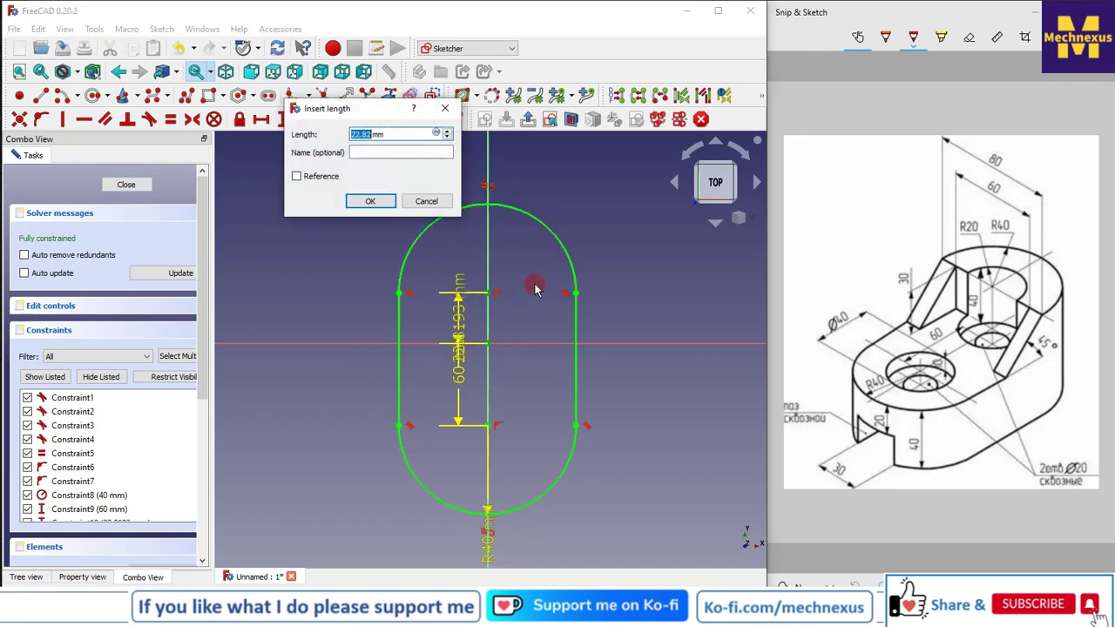
key(Return)
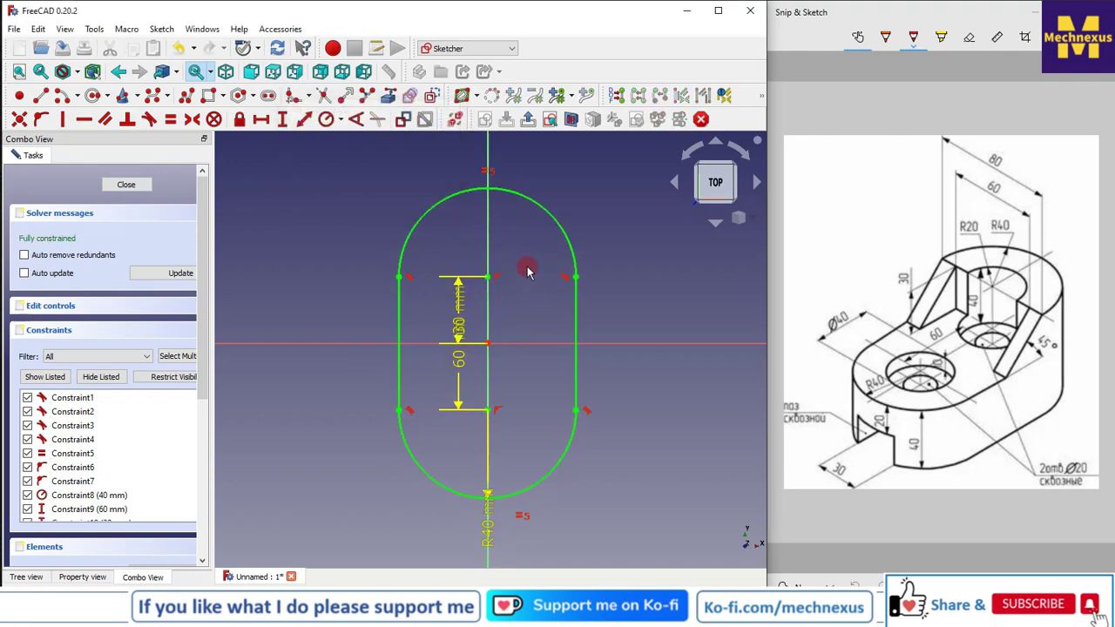
drag(457, 330, 456, 235)
click(664, 380)
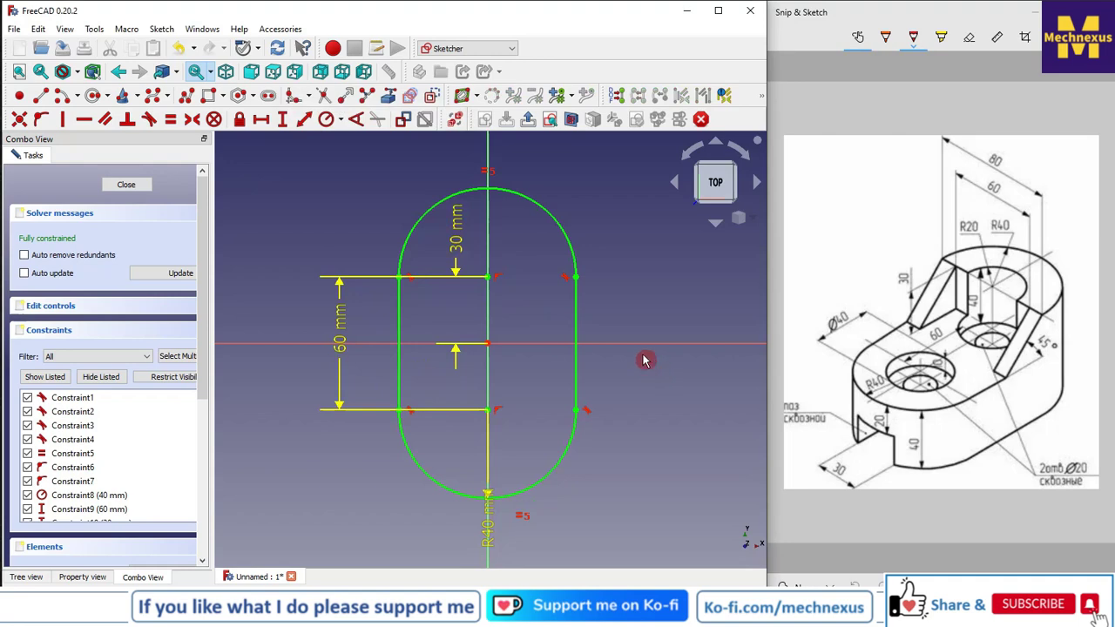
- Close the slot sketch and pad it 40 mm
click(752, 222)
click(786, 230)
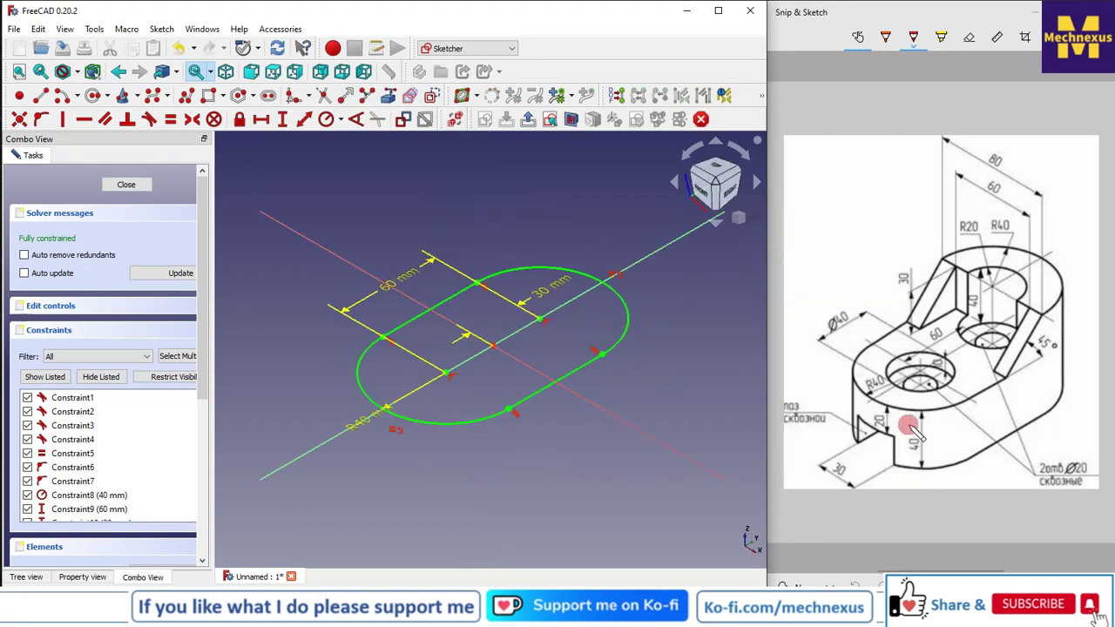
click(117, 186)
scroll(462, 345, down, 2)
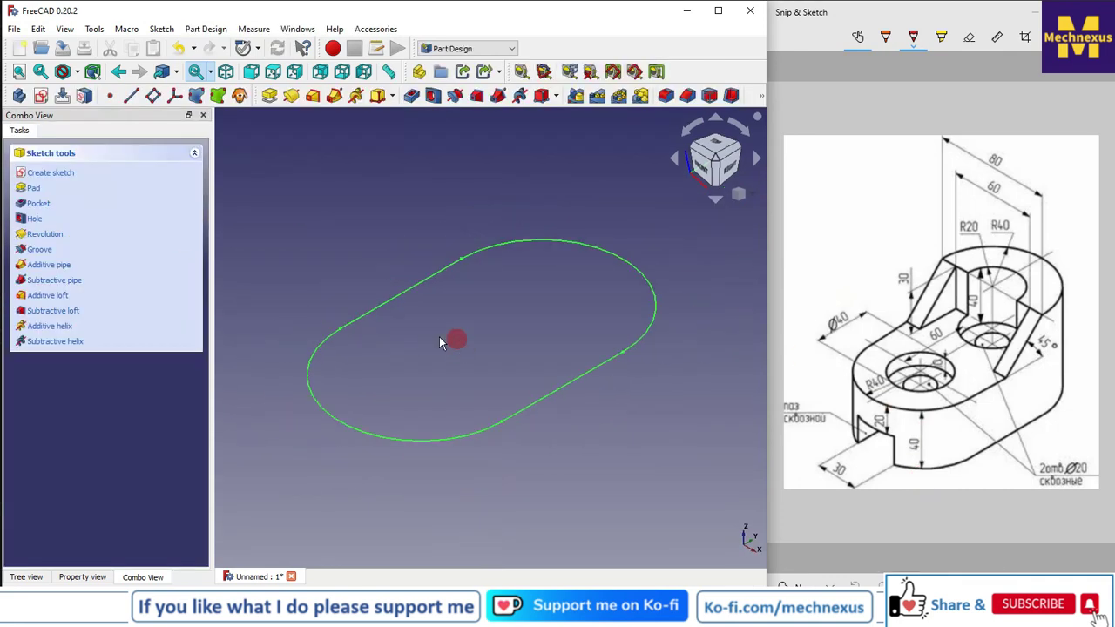
click(24, 577)
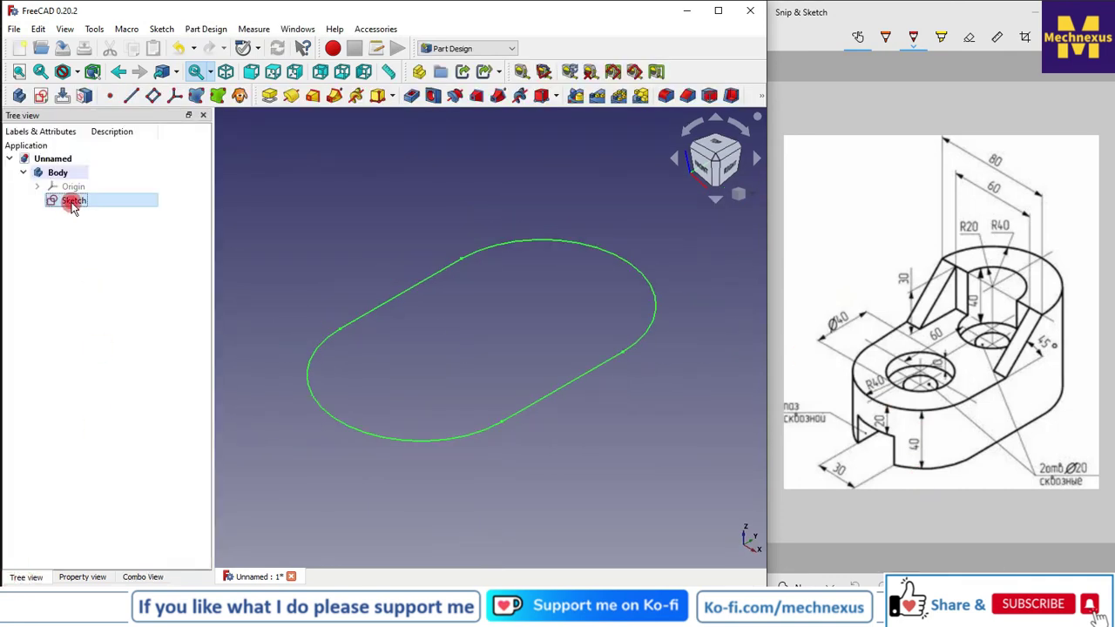
click(270, 100)
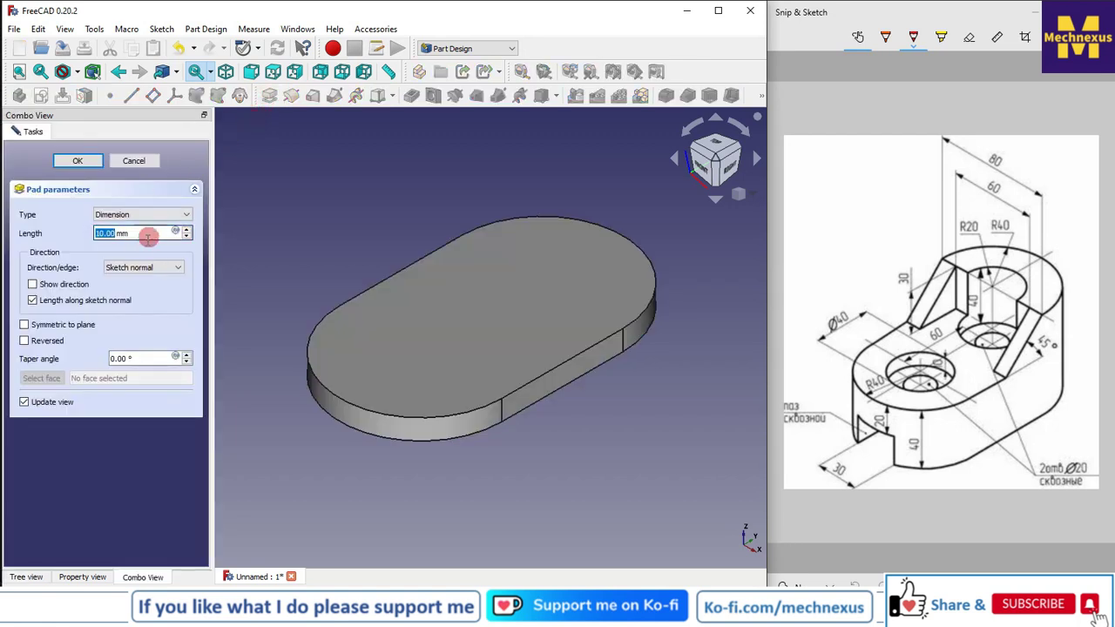
text(40)
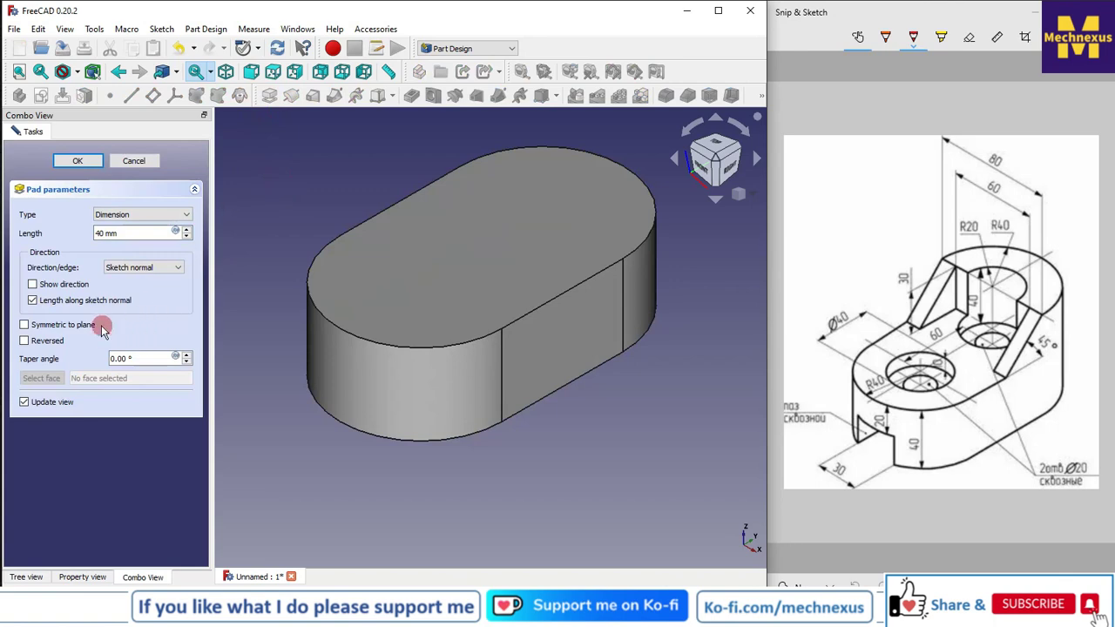
click(80, 161)
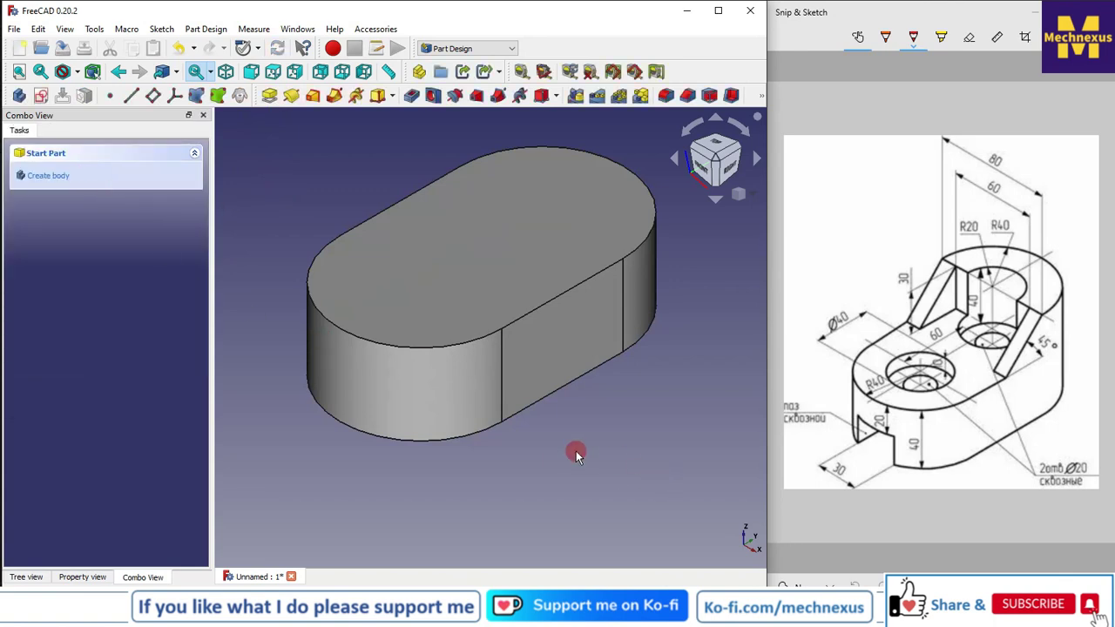
- Create a sketch on the pad's top face and link the upper rounded edge as external geometry
scroll(576, 450, down, 1)
scroll(480, 266, up, 1)
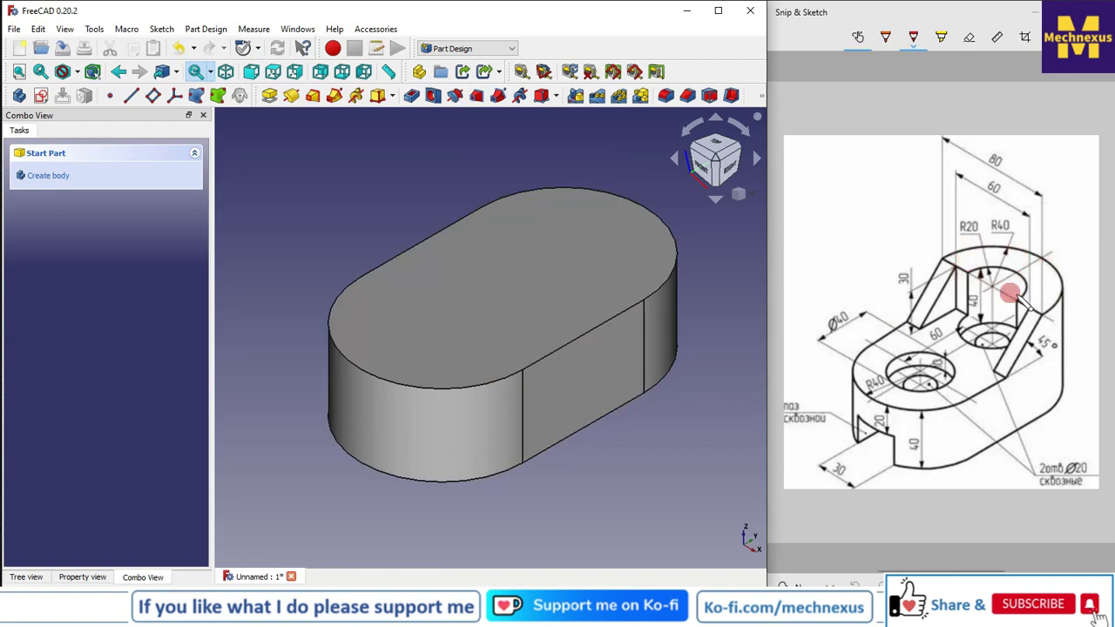
click(619, 237)
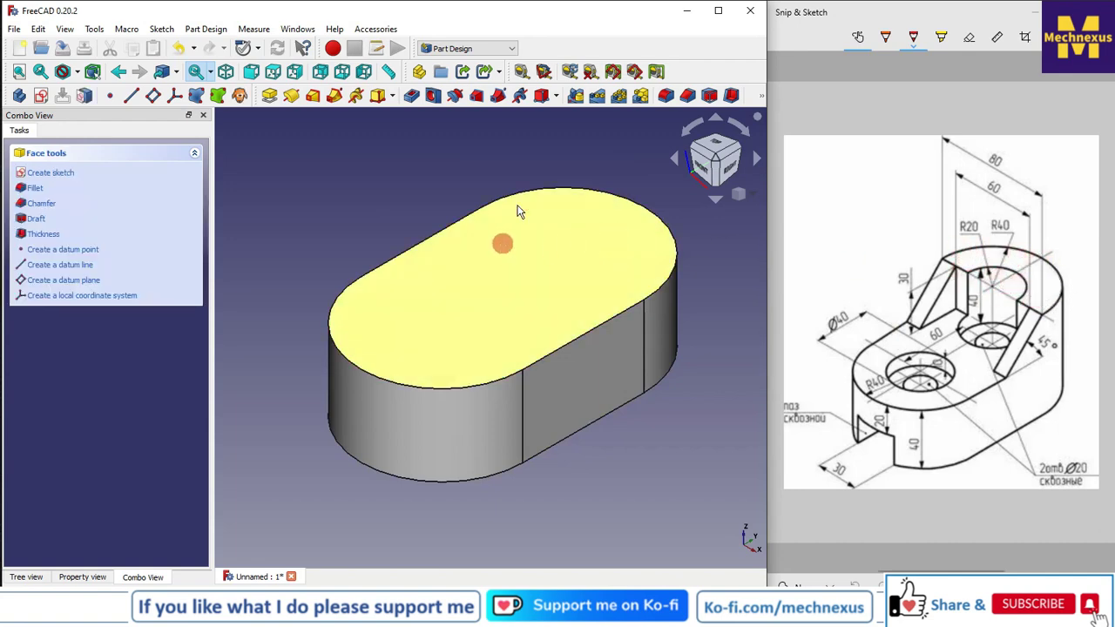
click(42, 97)
click(370, 97)
click(571, 184)
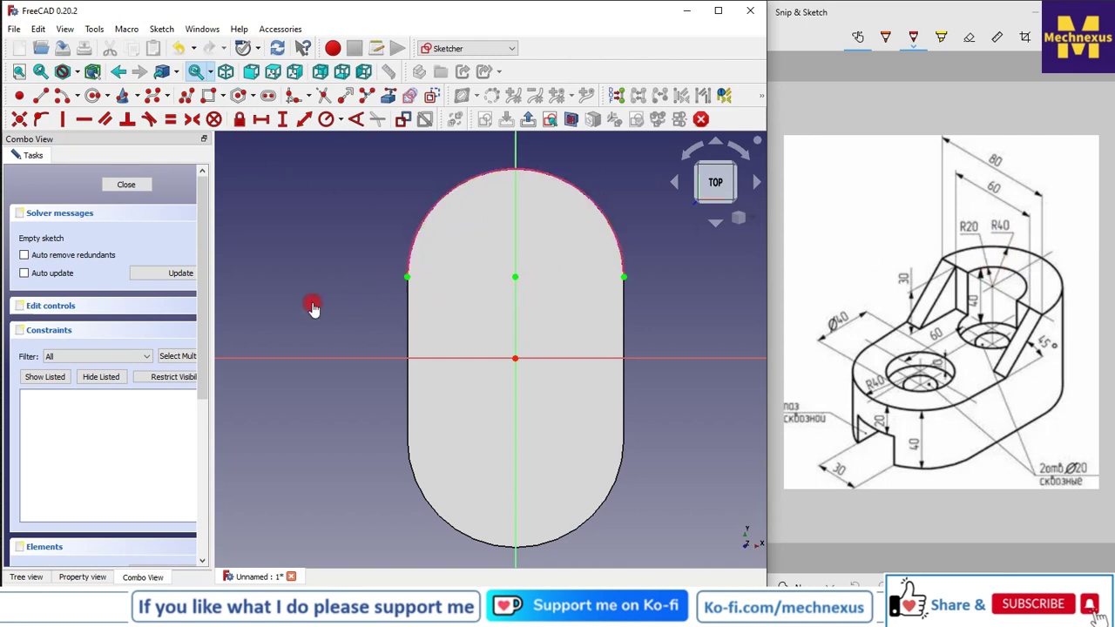
click(418, 238)
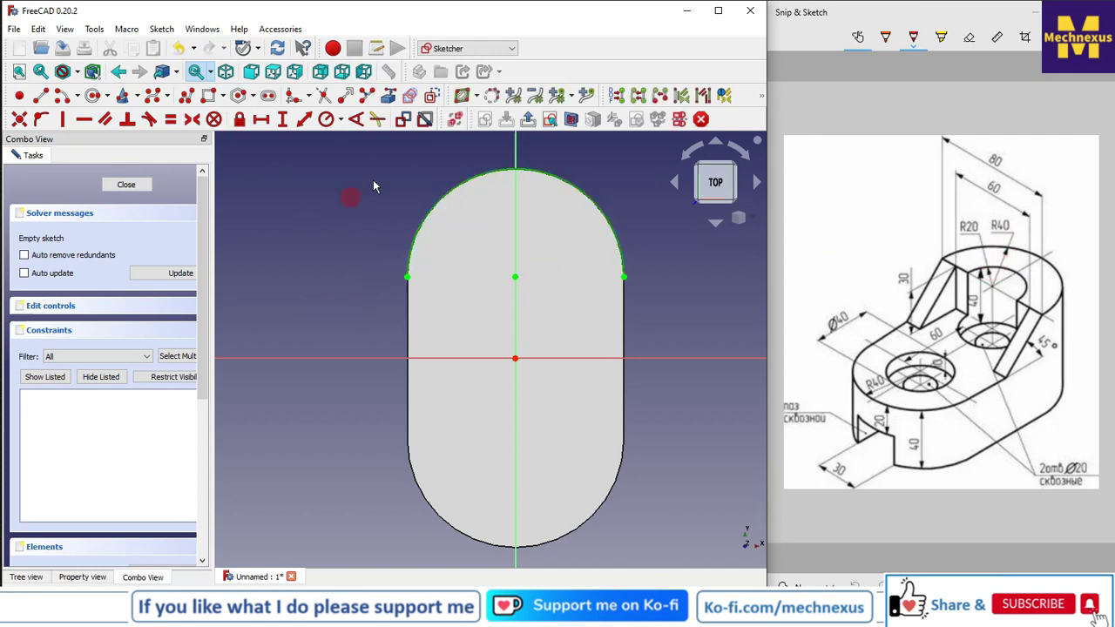
- Draw an arc by end points and rim point between the two ends of the linked edge
click(77, 96)
click(88, 134)
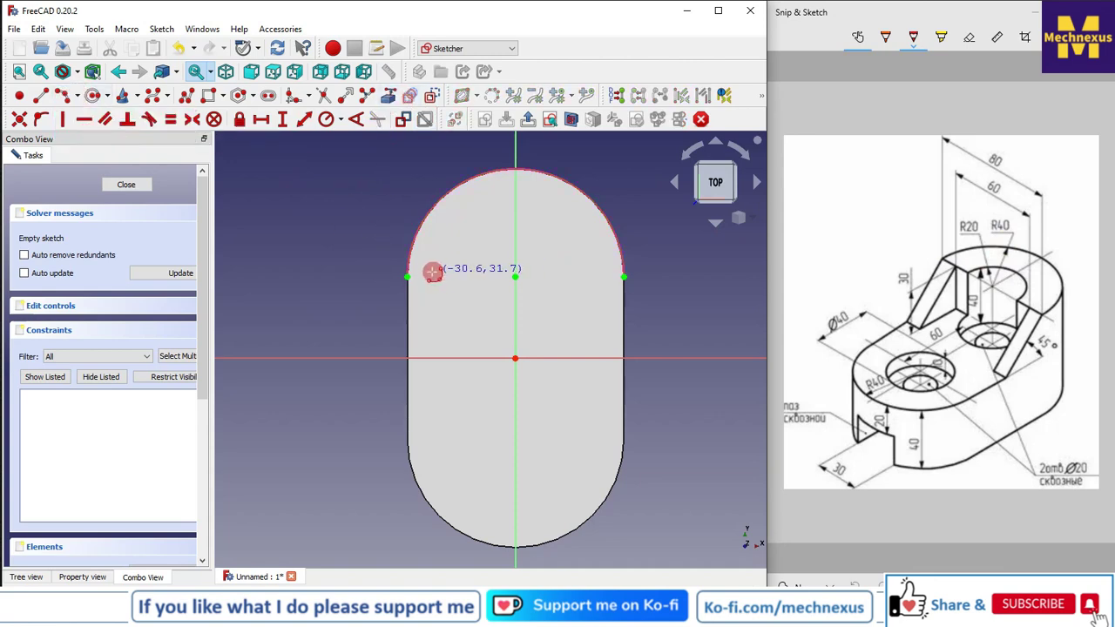
click(77, 98)
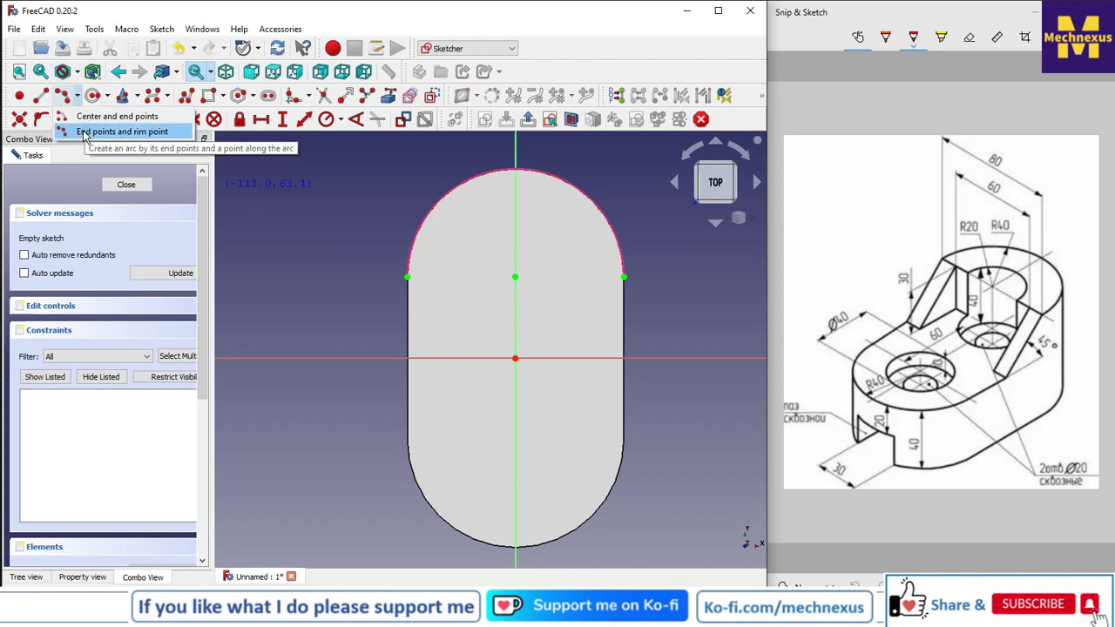
click(88, 134)
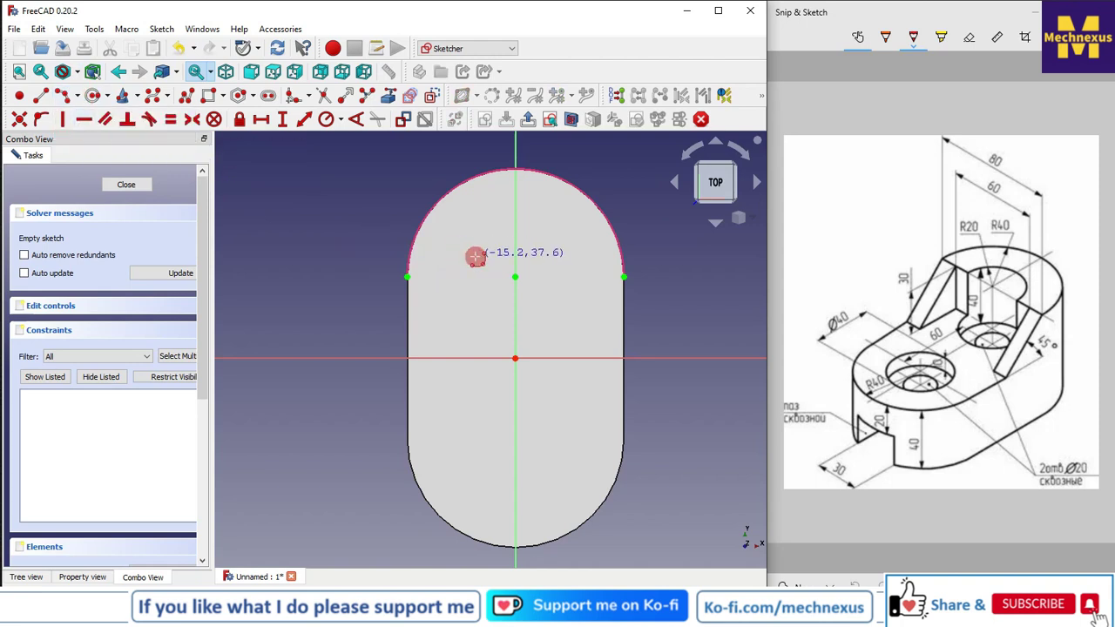
click(412, 275)
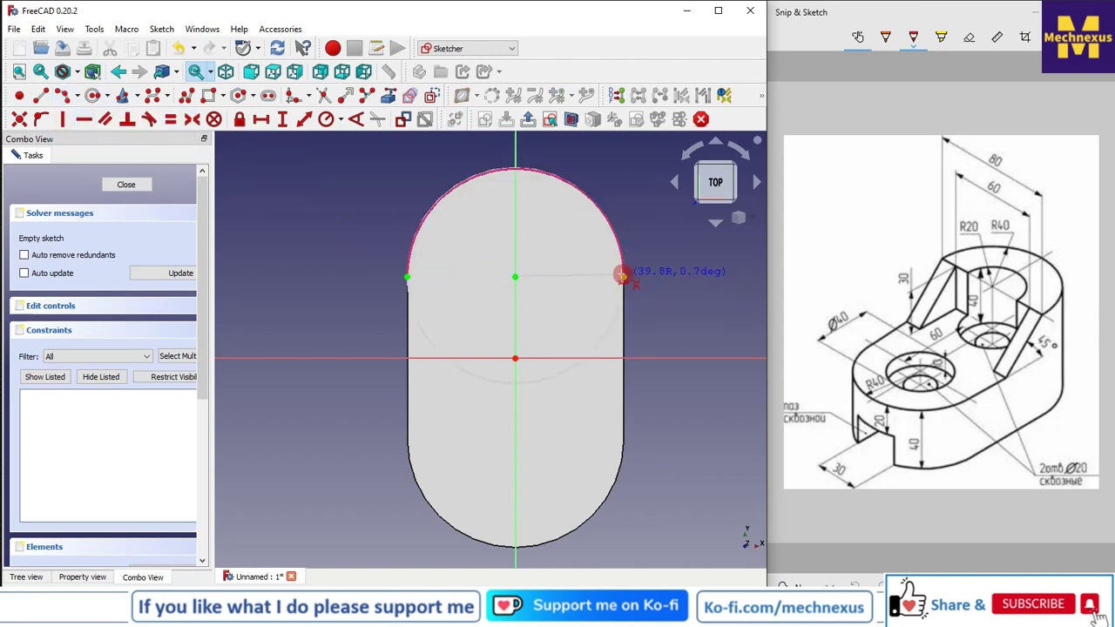
click(623, 277)
click(604, 185)
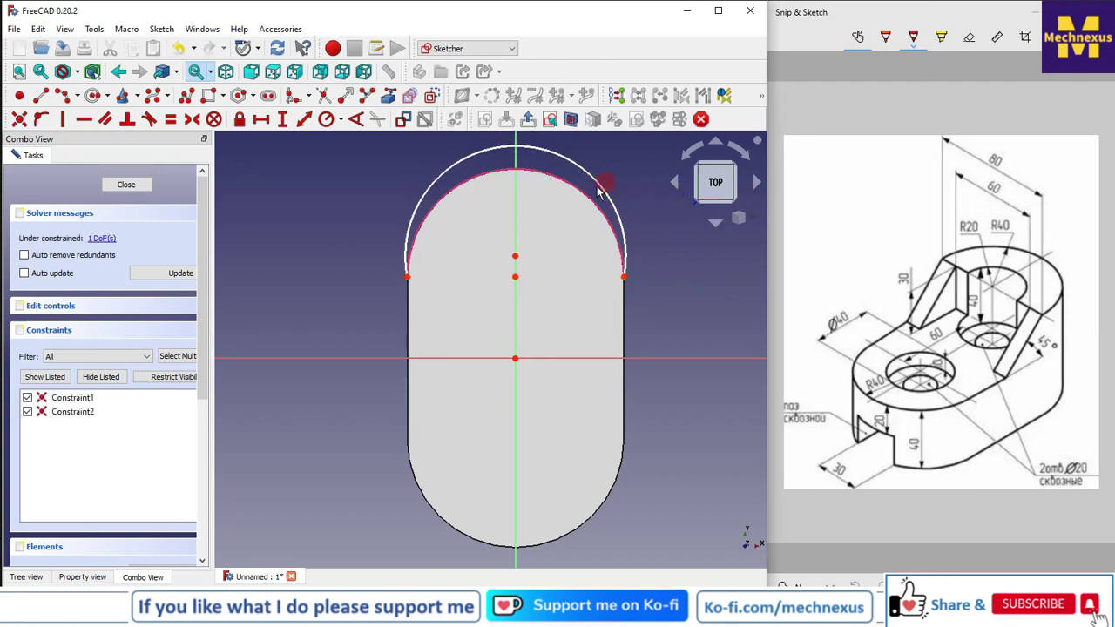
- Constrain the new arc equal to the linked rounded edge
click(591, 179)
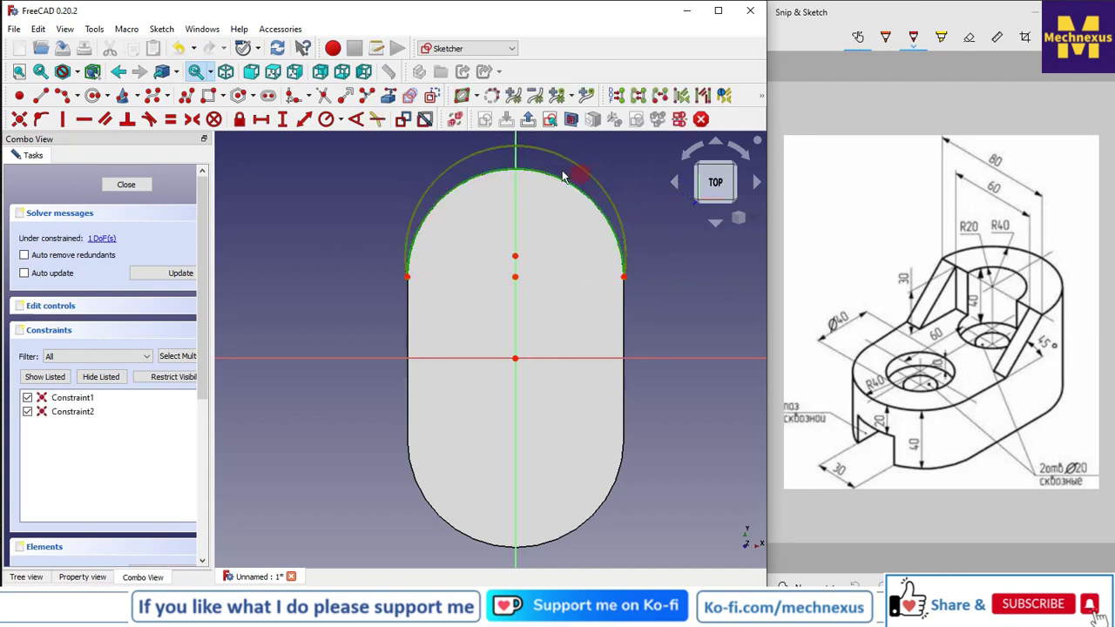
click(172, 122)
click(415, 231)
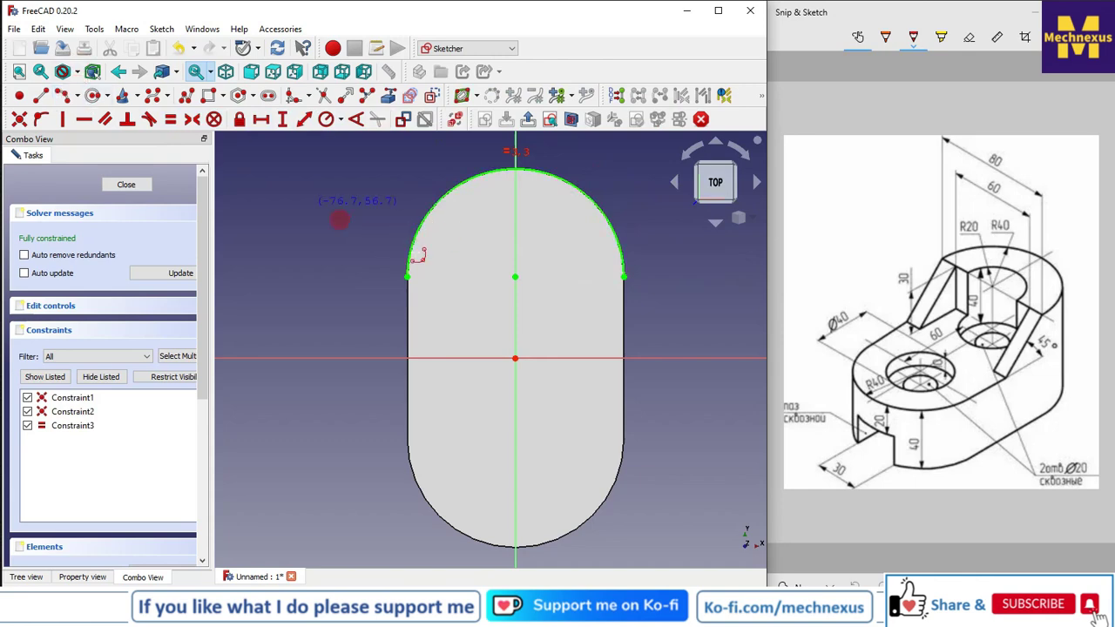
- Draw a smaller arc of about 30 mm radius inside the outer arc, around the same centre area
click(515, 277)
click(603, 277)
click(435, 277)
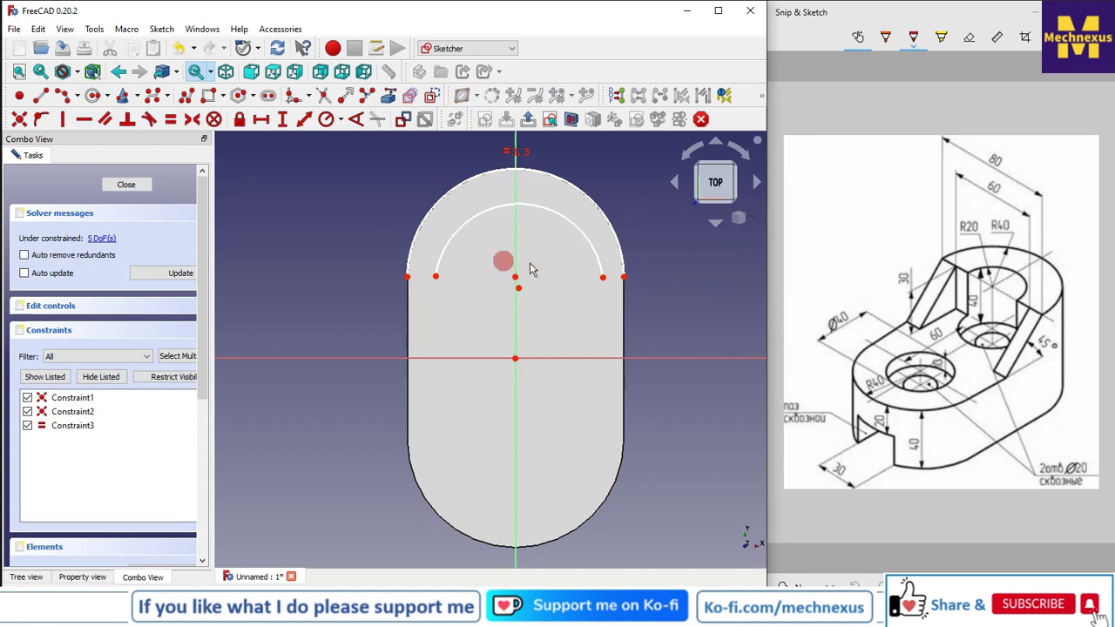
- Connect the inner and outer arc ends with two horizontal lines and make the inner arc's centre coincident with the outer arc's centre
click(42, 96)
click(407, 277)
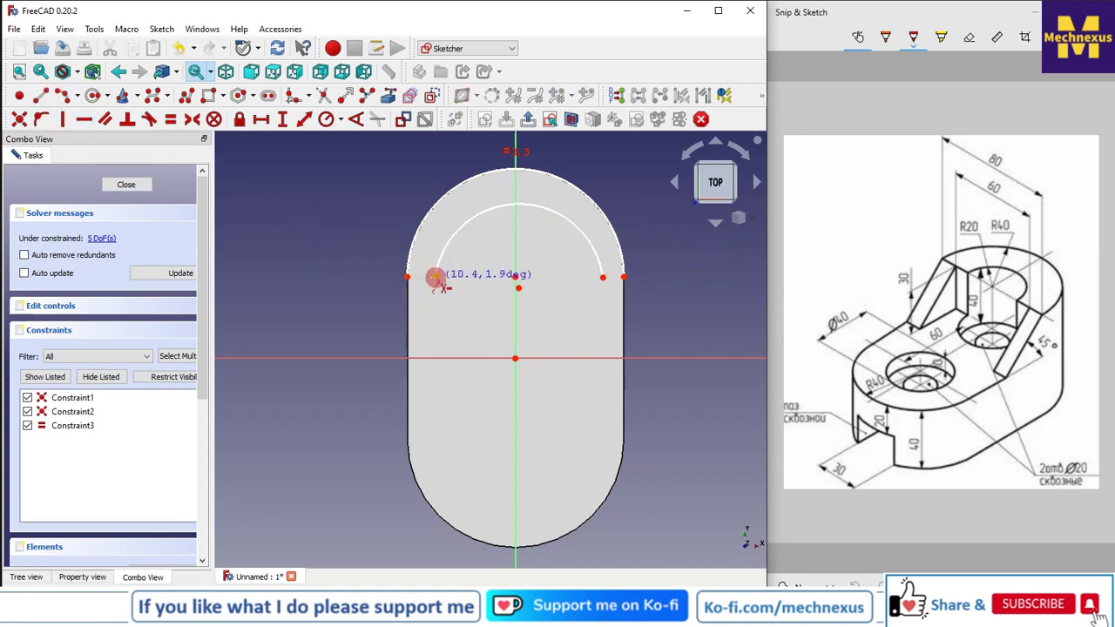
click(436, 277)
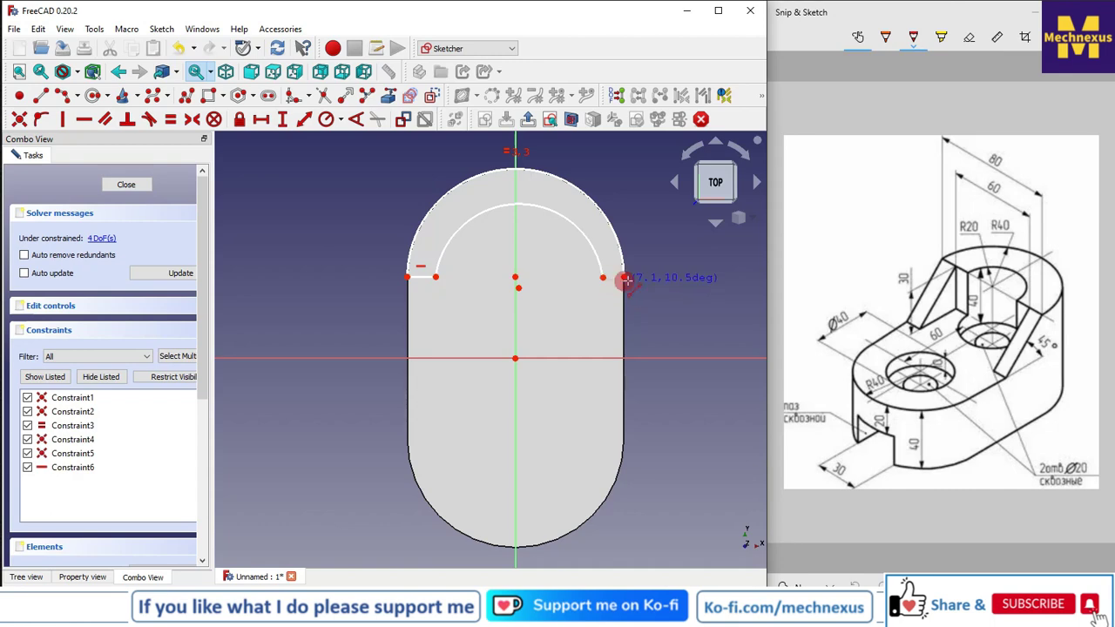
click(624, 277)
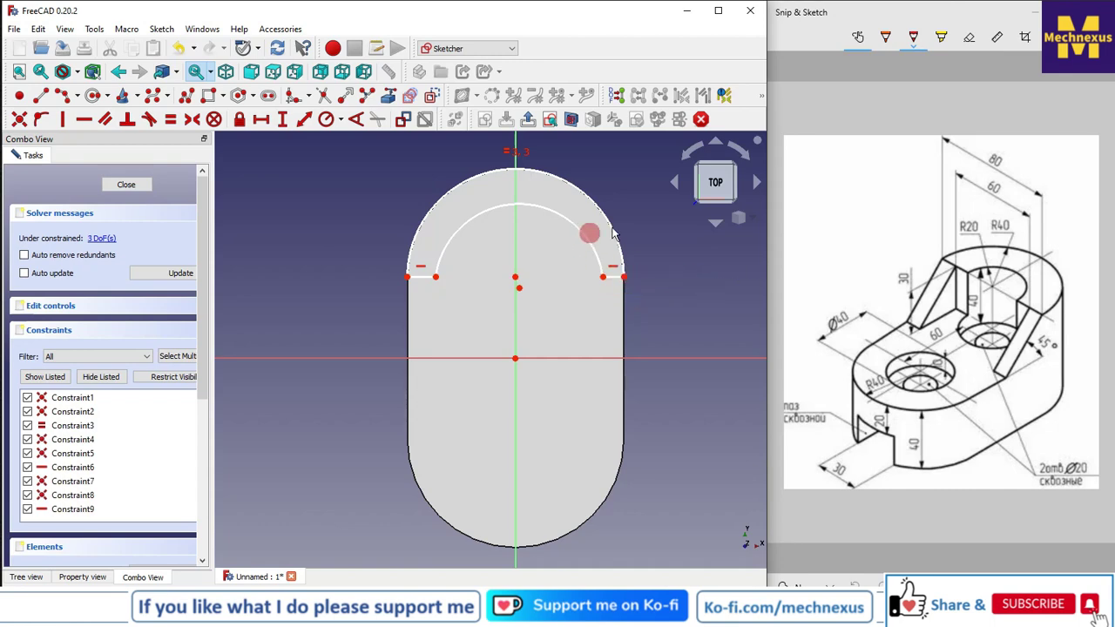
click(518, 279)
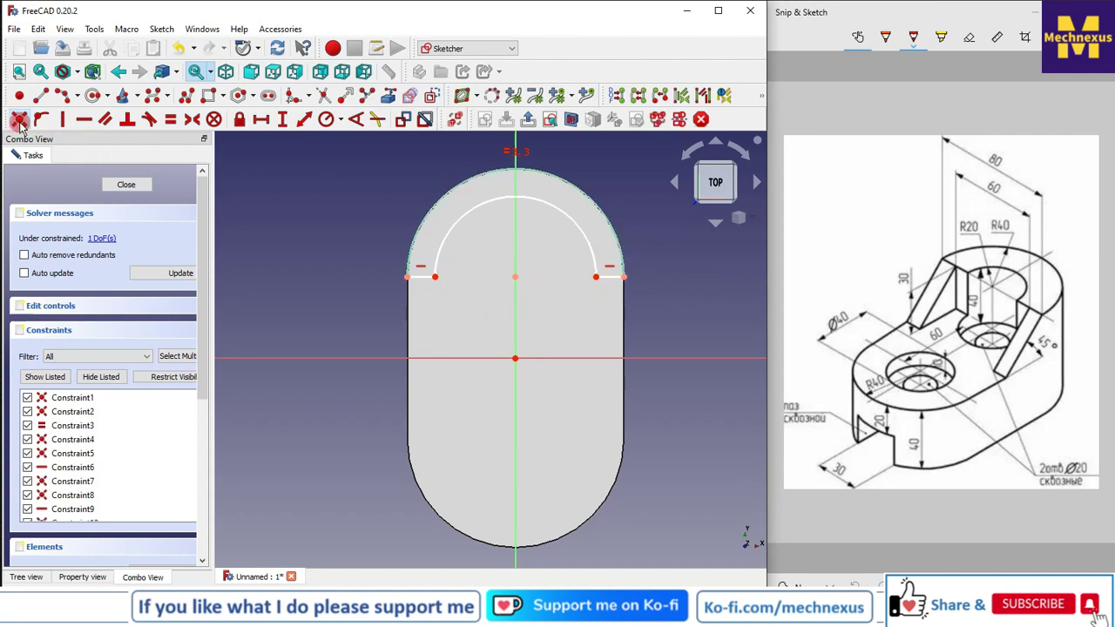
click(20, 119)
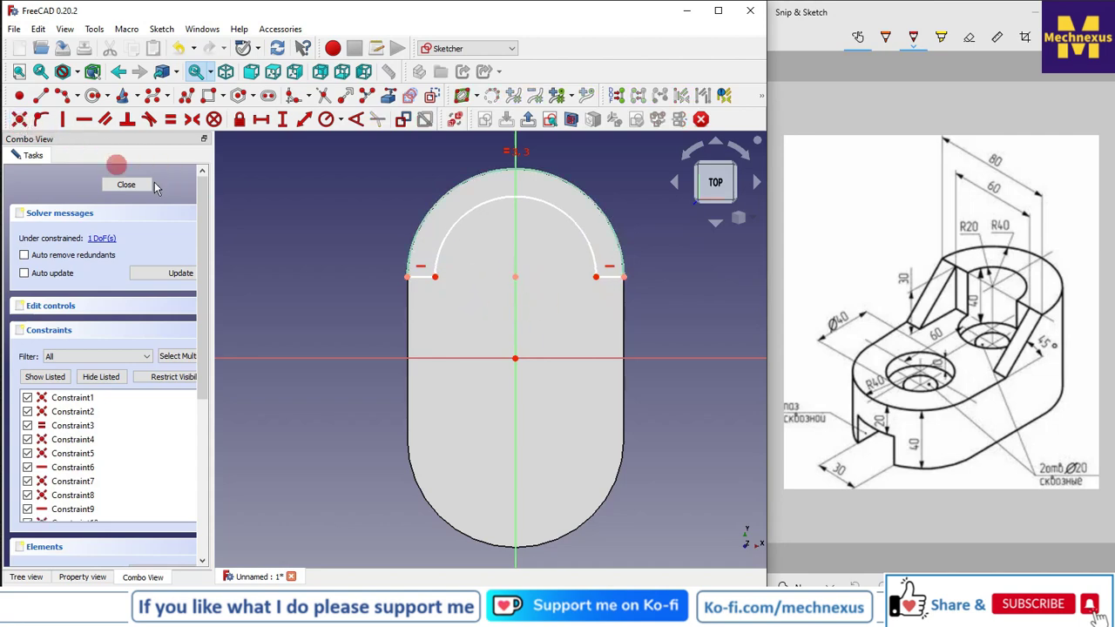
- Constrain the inner arc's radius to 20 mm and move its dimension label outside the profile
click(581, 235)
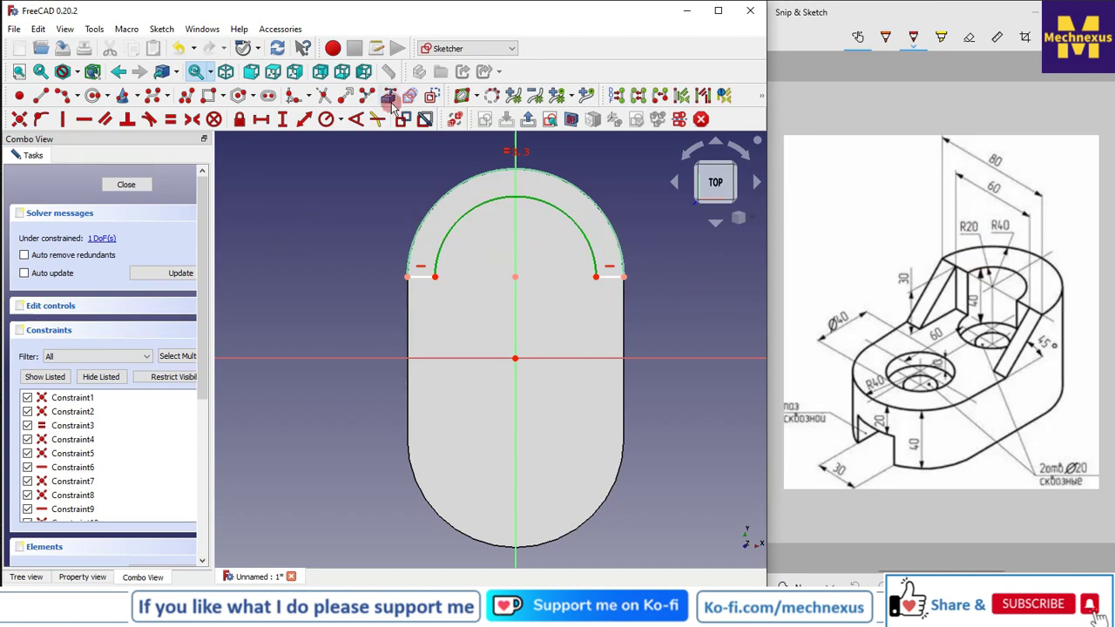
click(338, 120)
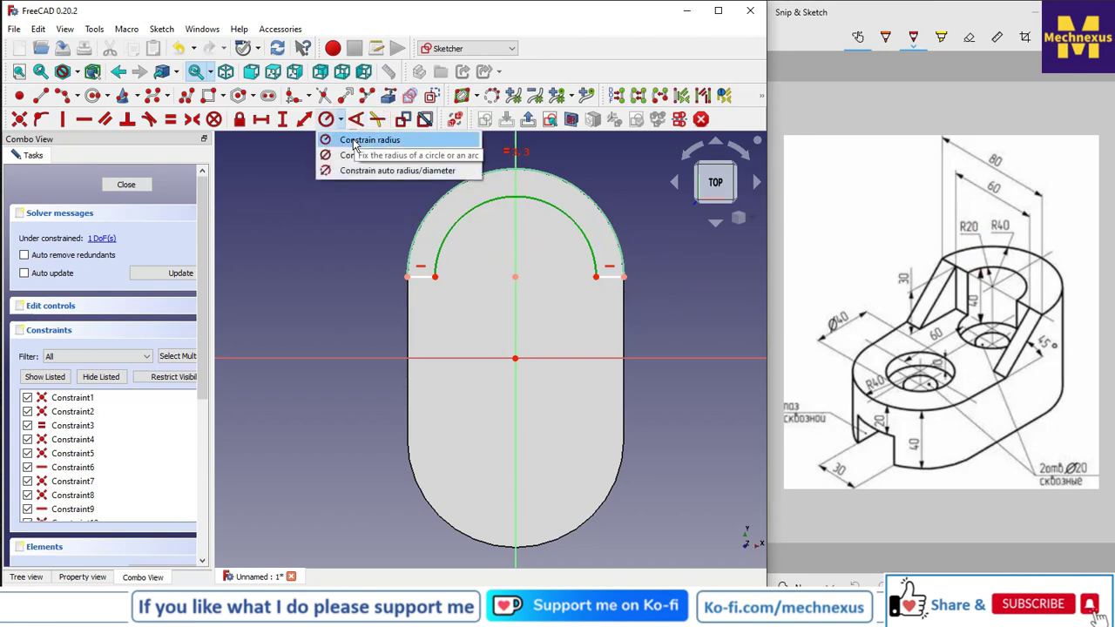
click(348, 140)
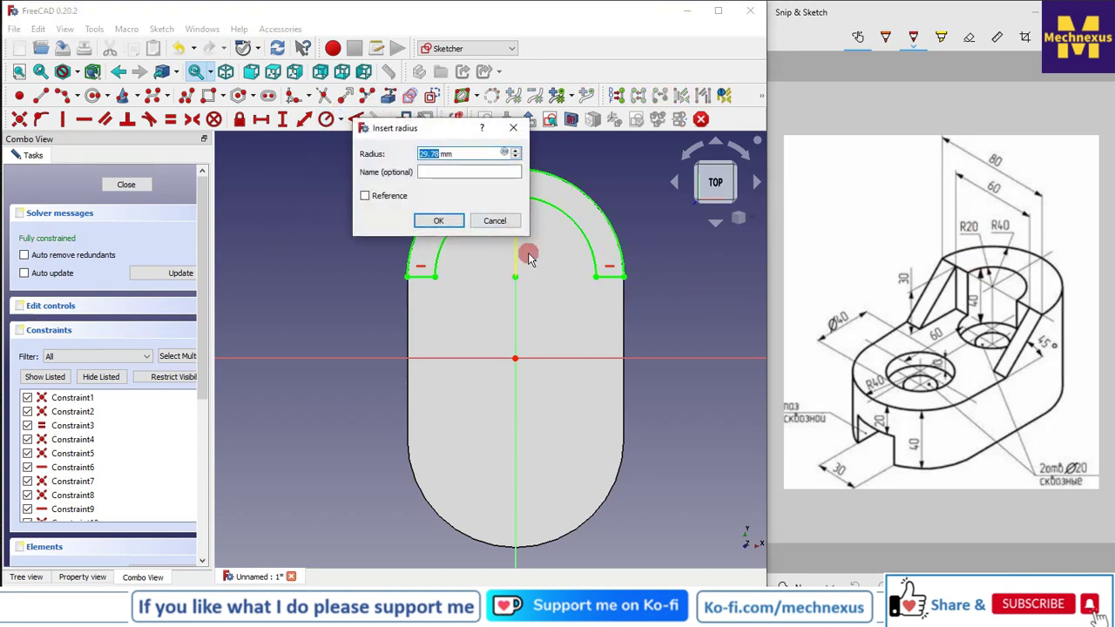
key(Return)
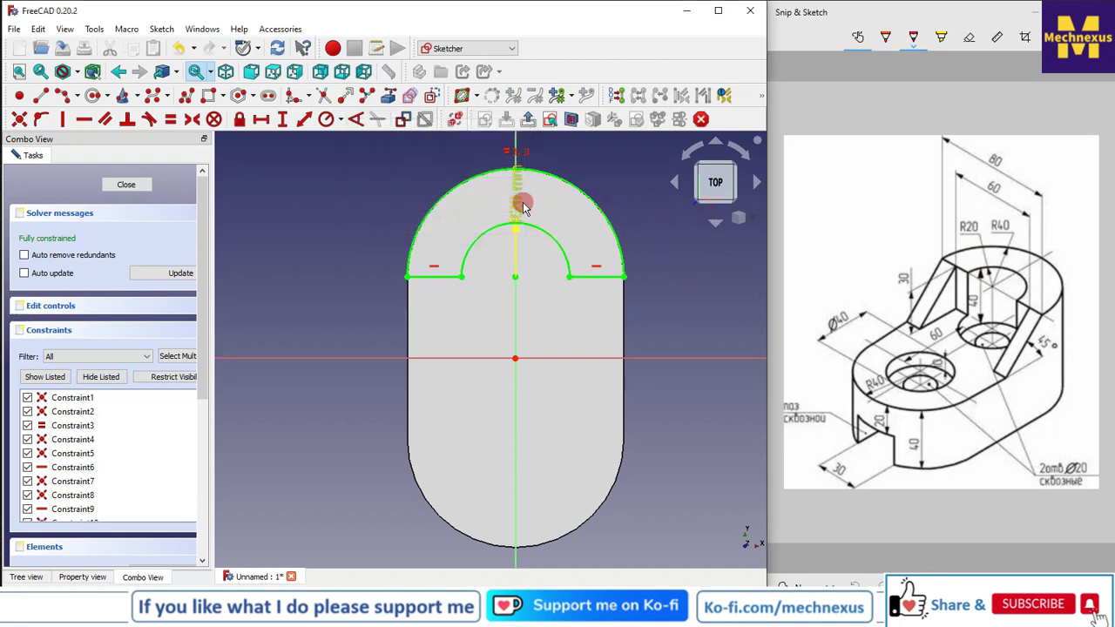
click(600, 161)
click(518, 196)
drag(518, 198, 617, 159)
- Close the arc-shaped wall sketch and pad it 30 mm upward from the base
scroll(637, 310, up, 1)
right_click(747, 233)
click(772, 229)
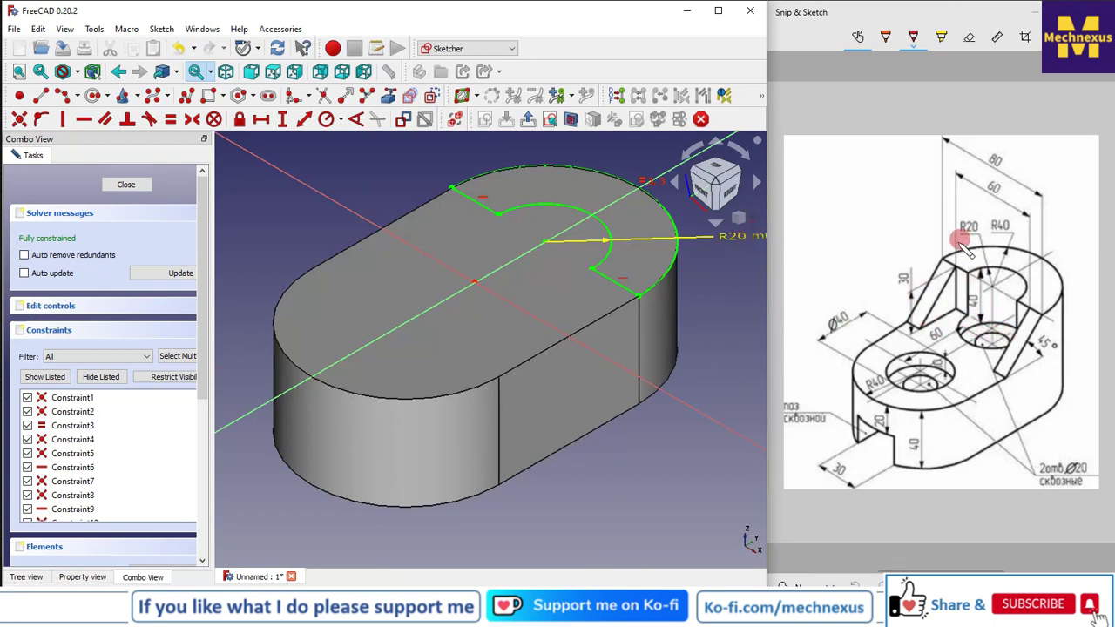
scroll(498, 321, down, 2)
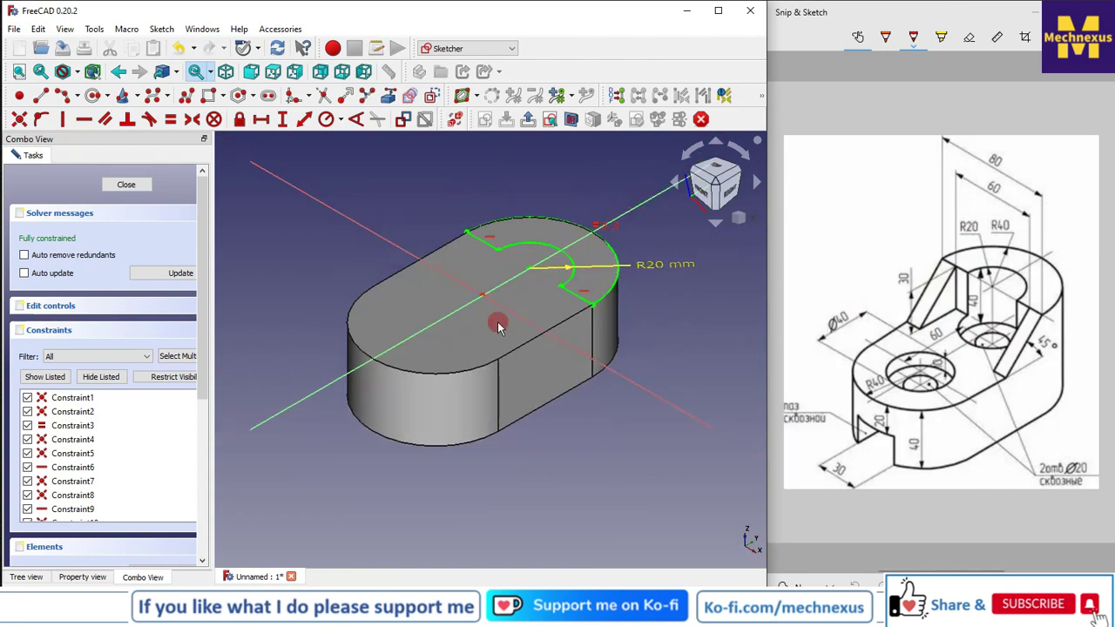
click(126, 185)
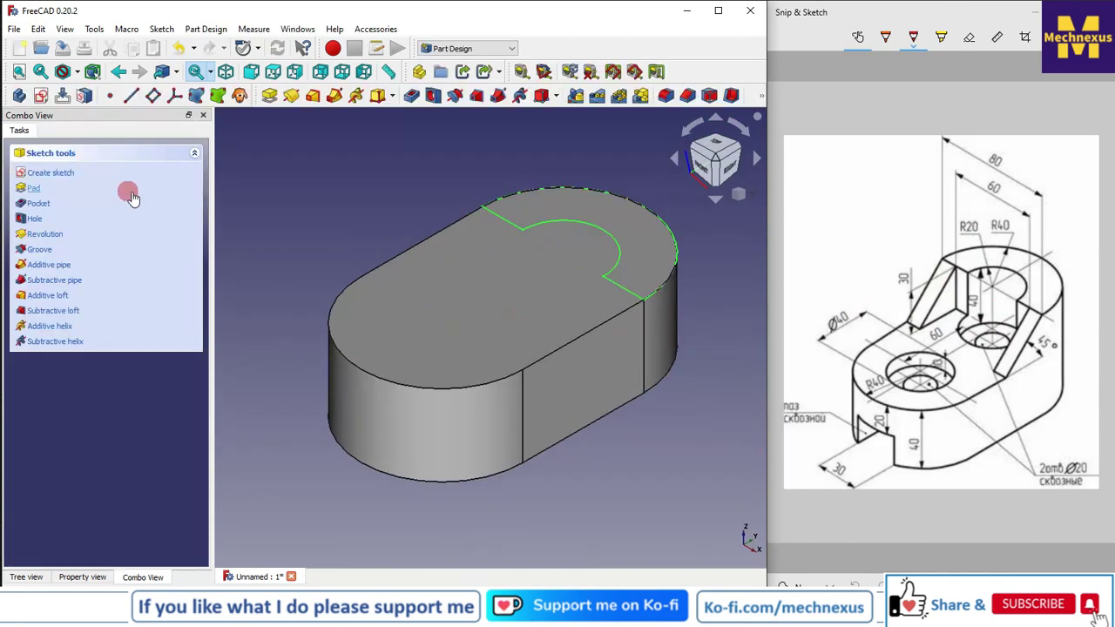
click(270, 96)
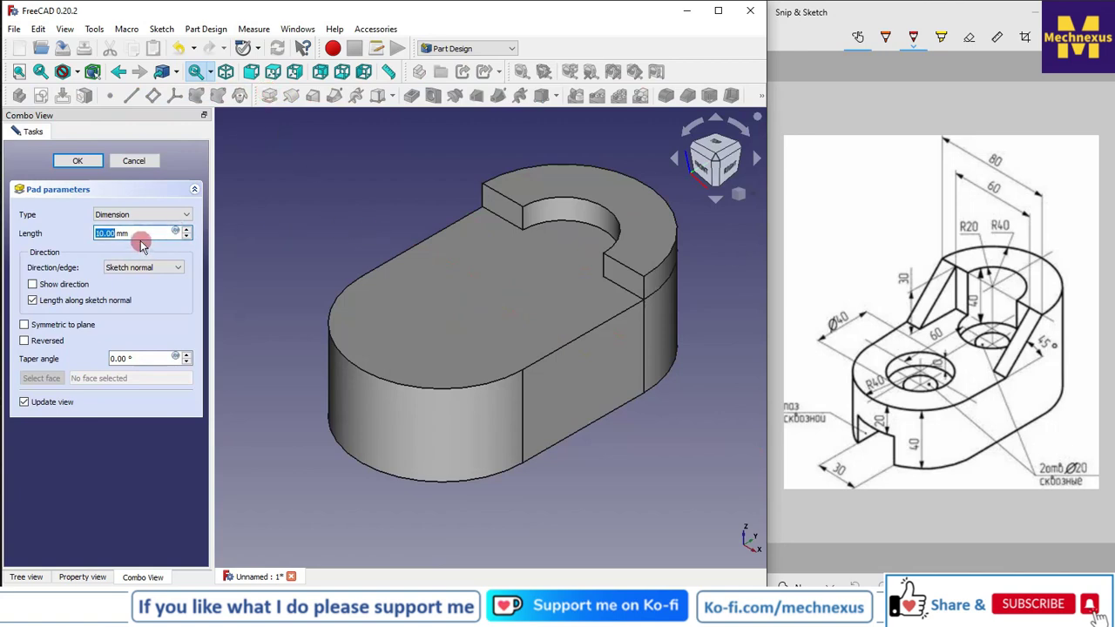
text(30)
click(302, 185)
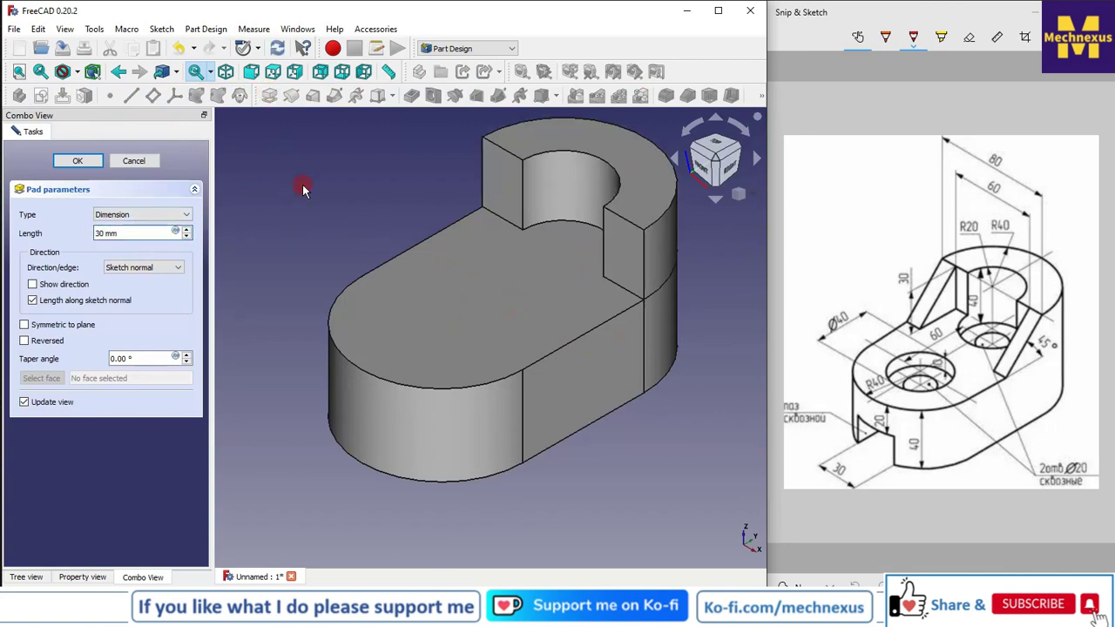
click(78, 160)
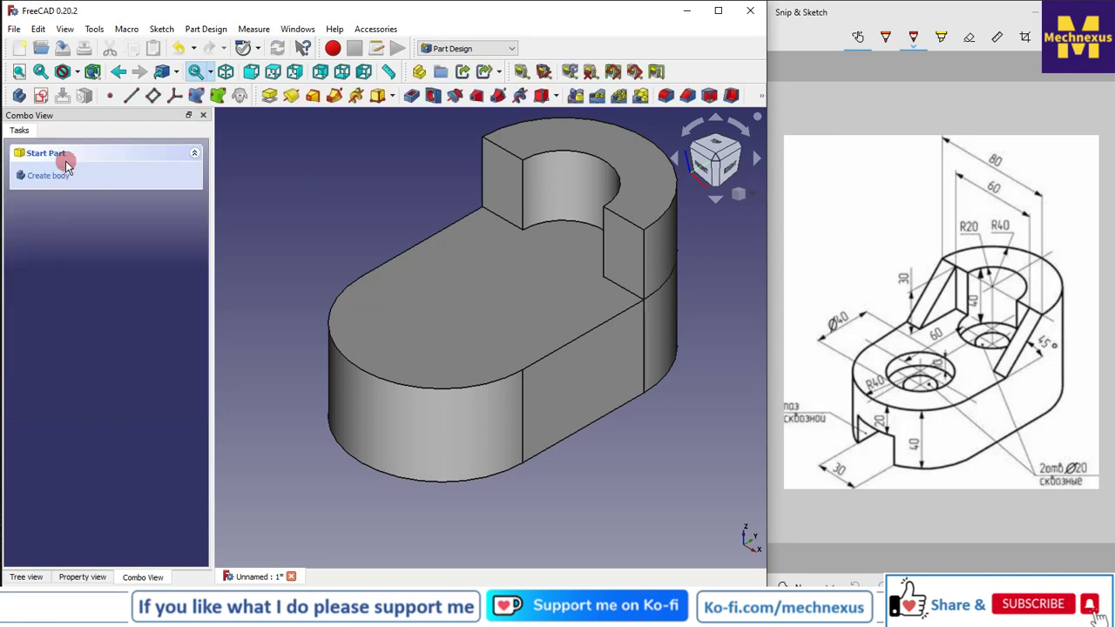
- Create a sketch on the base's flat side face and link the wall's vertical edge and the face's upper edge as external geometry
scroll(532, 376, down, 2)
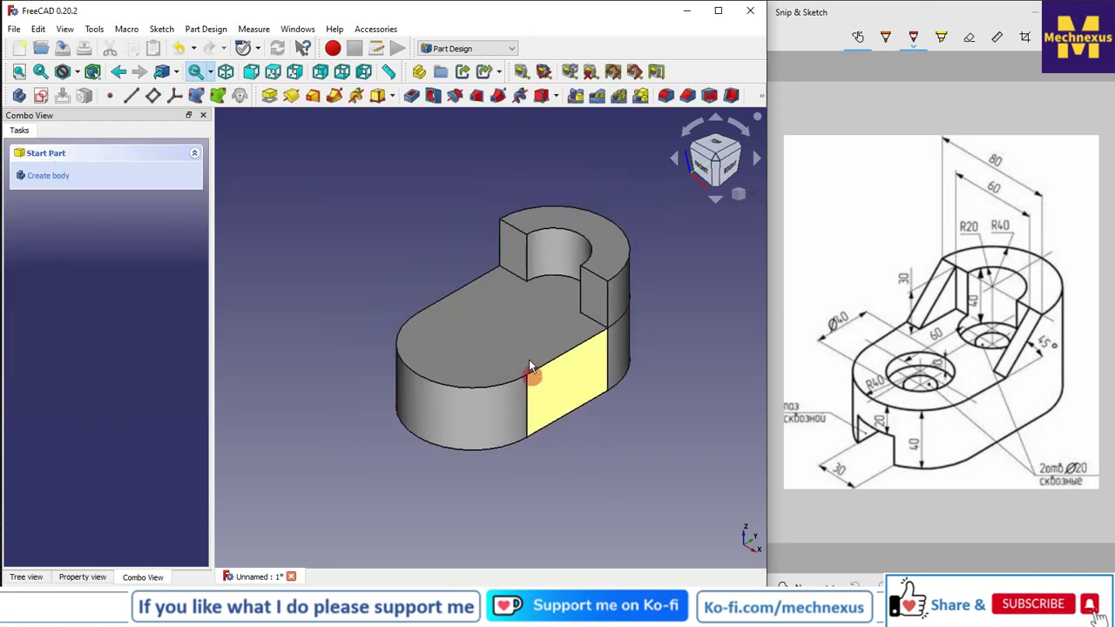
scroll(537, 237, up, 2)
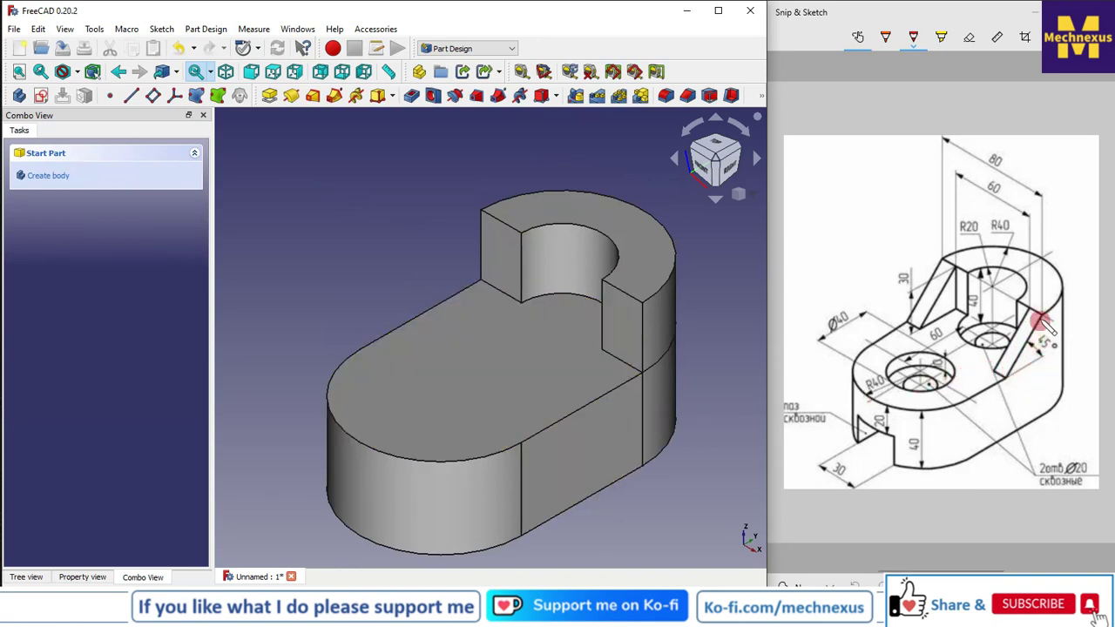
click(620, 402)
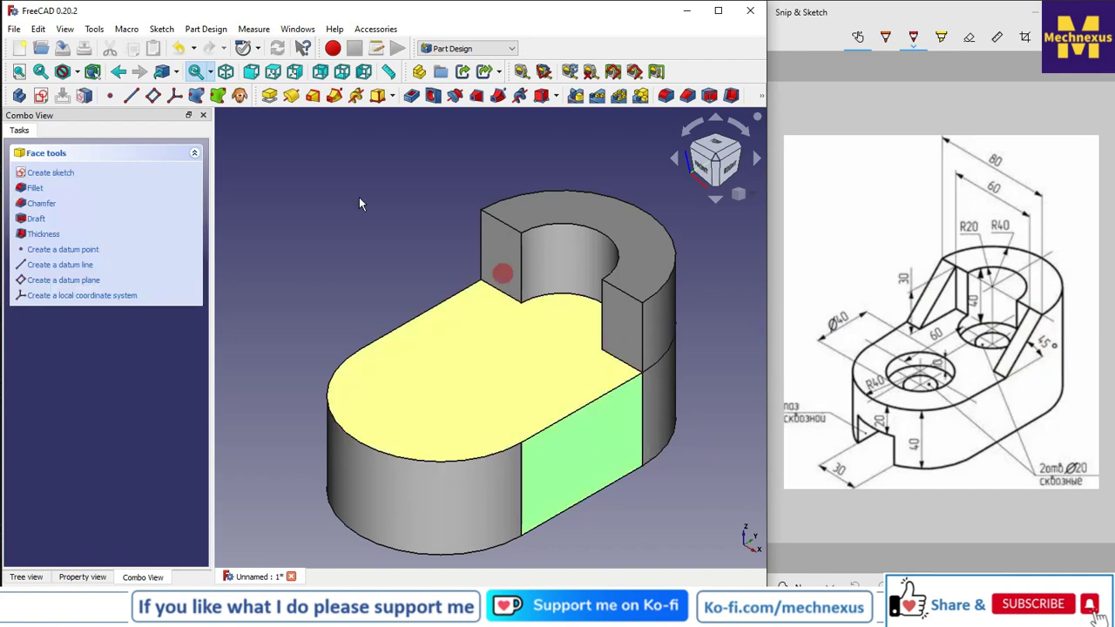
click(42, 97)
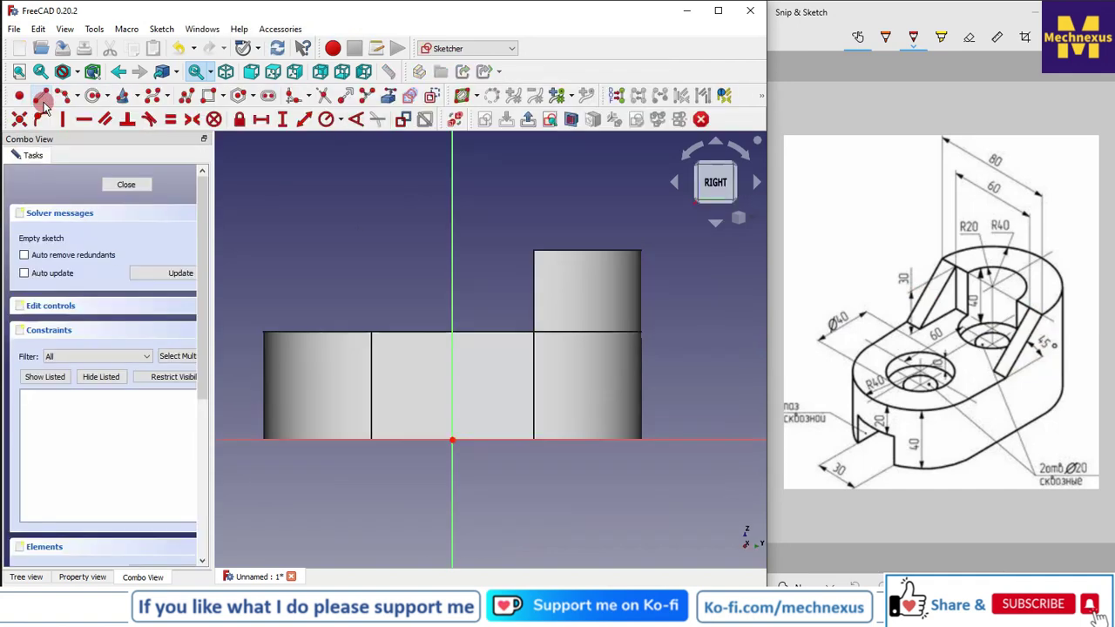
click(387, 116)
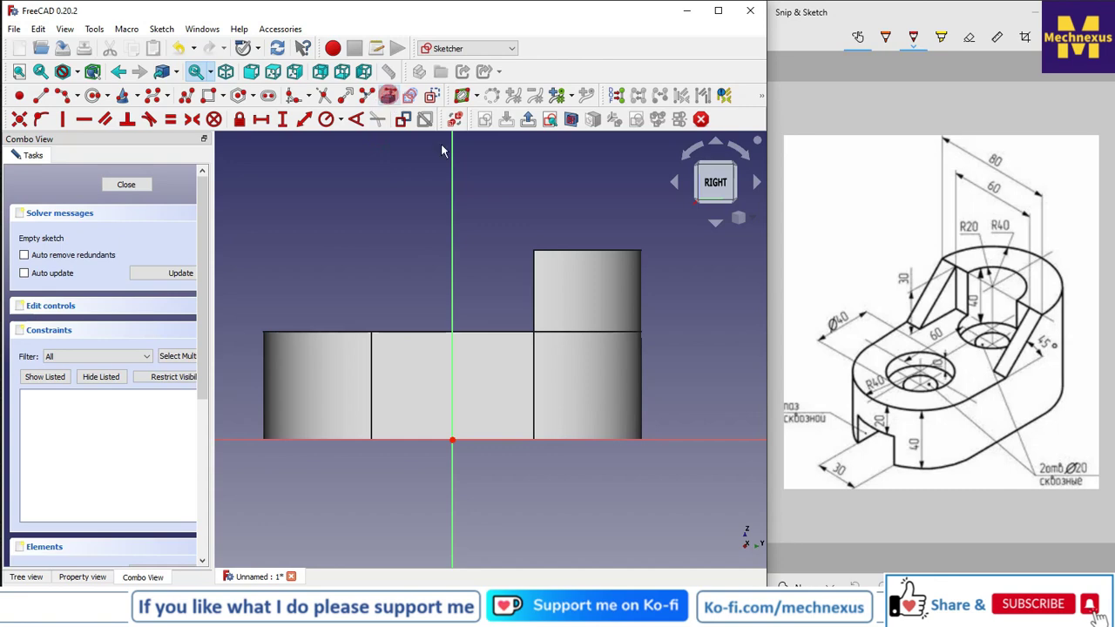
click(534, 277)
click(494, 331)
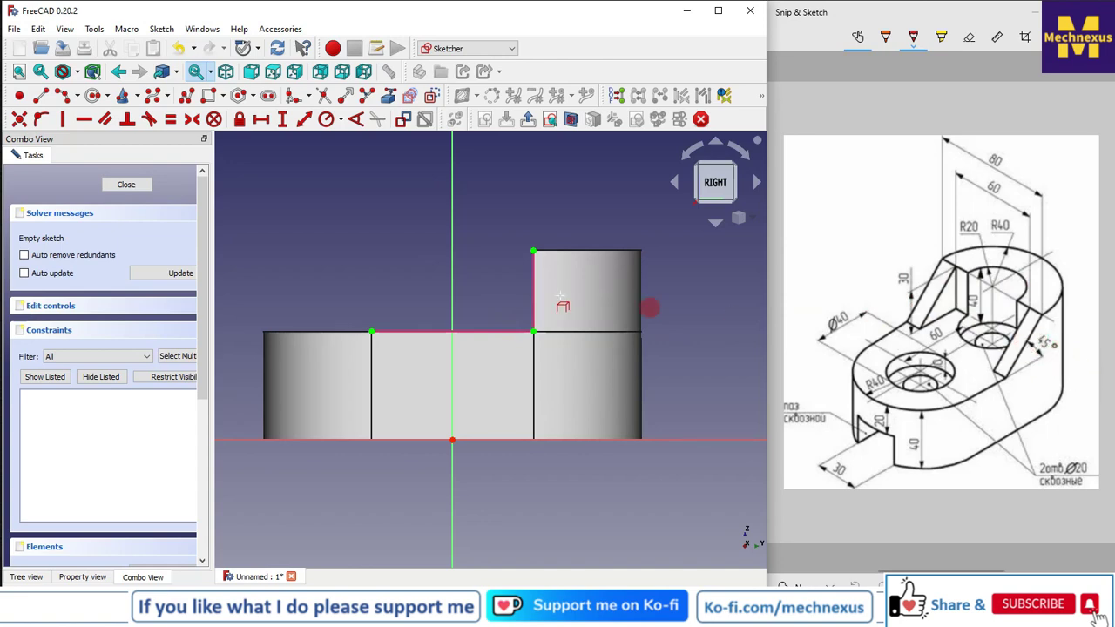
- Draw a closed triangular rib profile with lines along the wall's vertical edge, sloping down to the linked base edge, and back to the corner
click(41, 95)
click(535, 329)
click(534, 252)
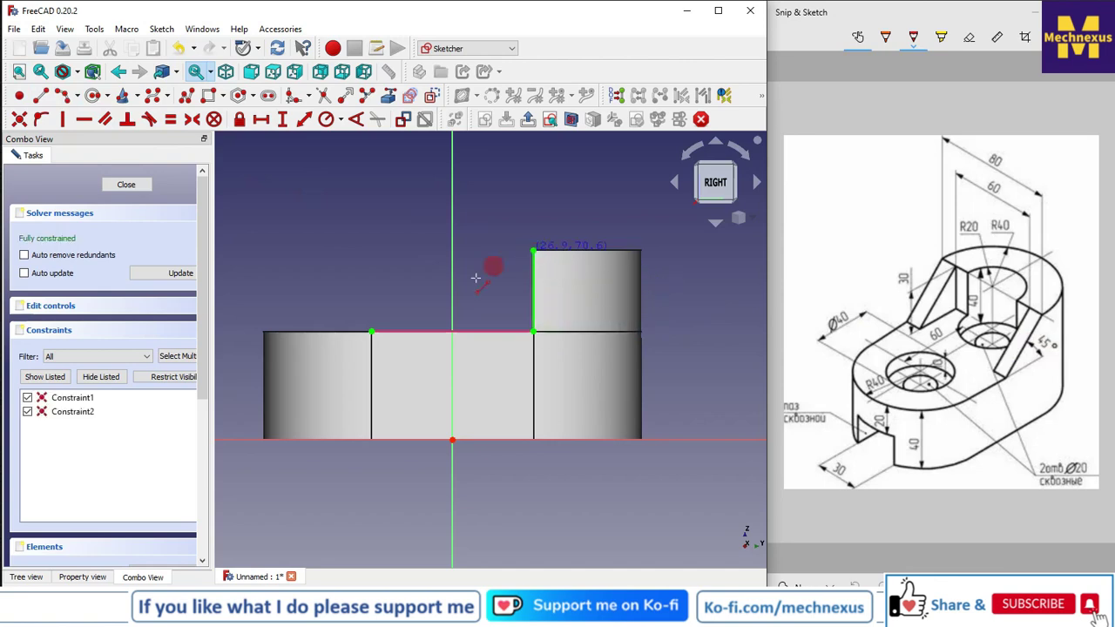
click(534, 253)
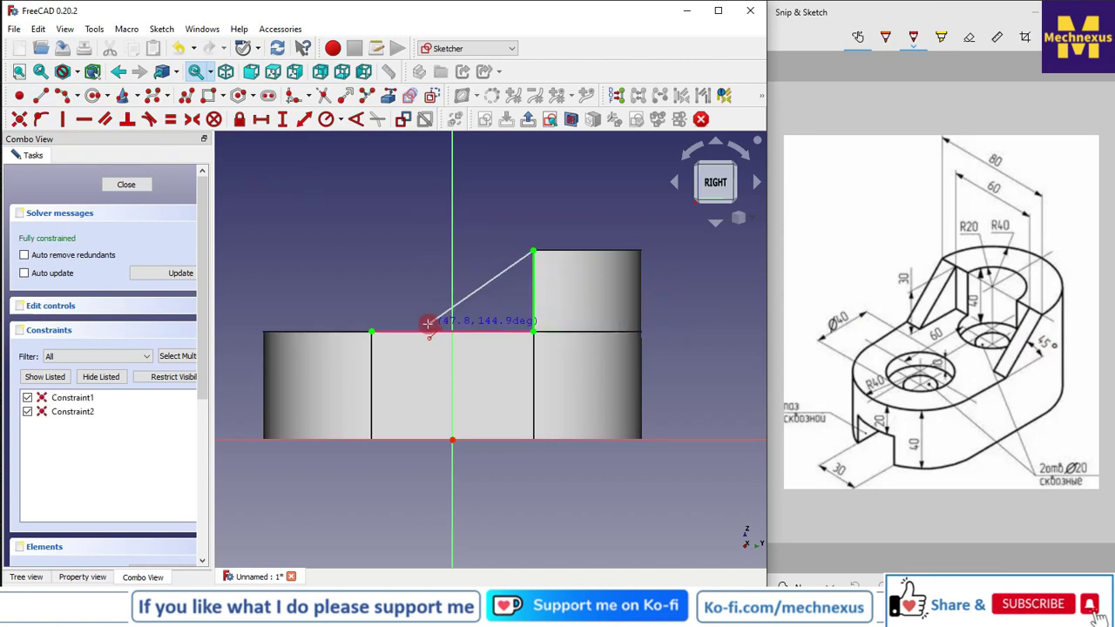
click(432, 329)
click(429, 331)
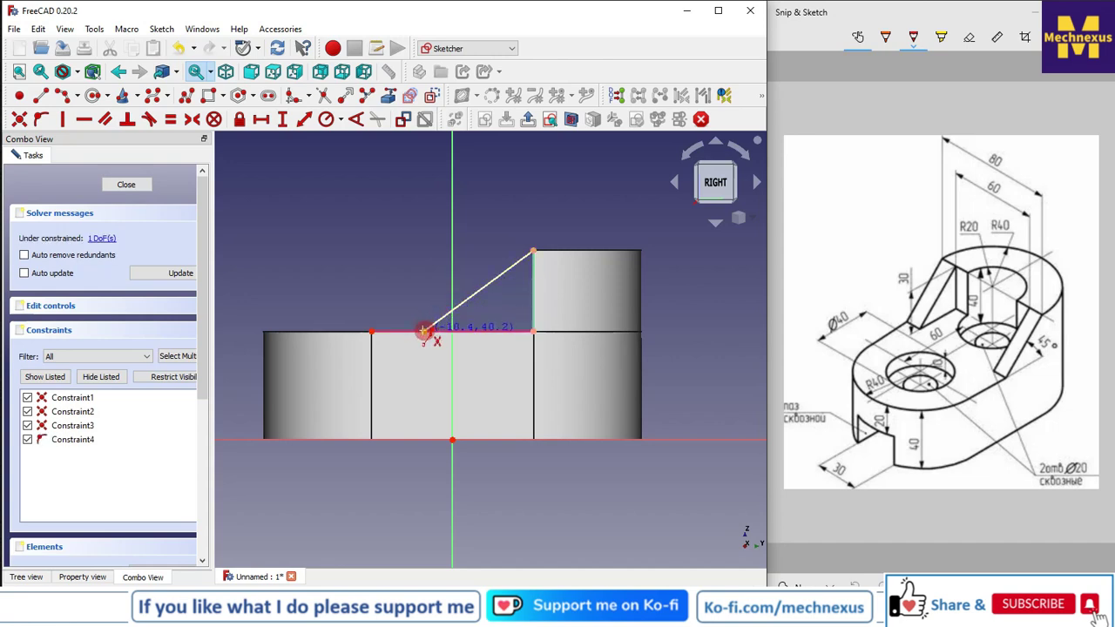
click(534, 331)
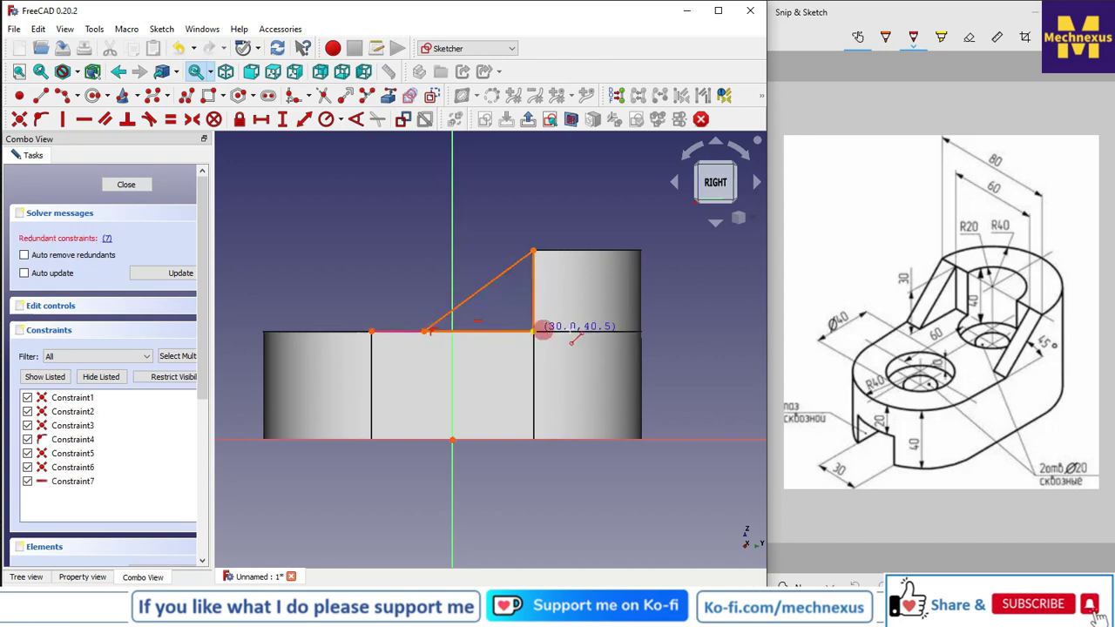
- Delete the redundant horizontal constraint on the triangle's base line
click(118, 239)
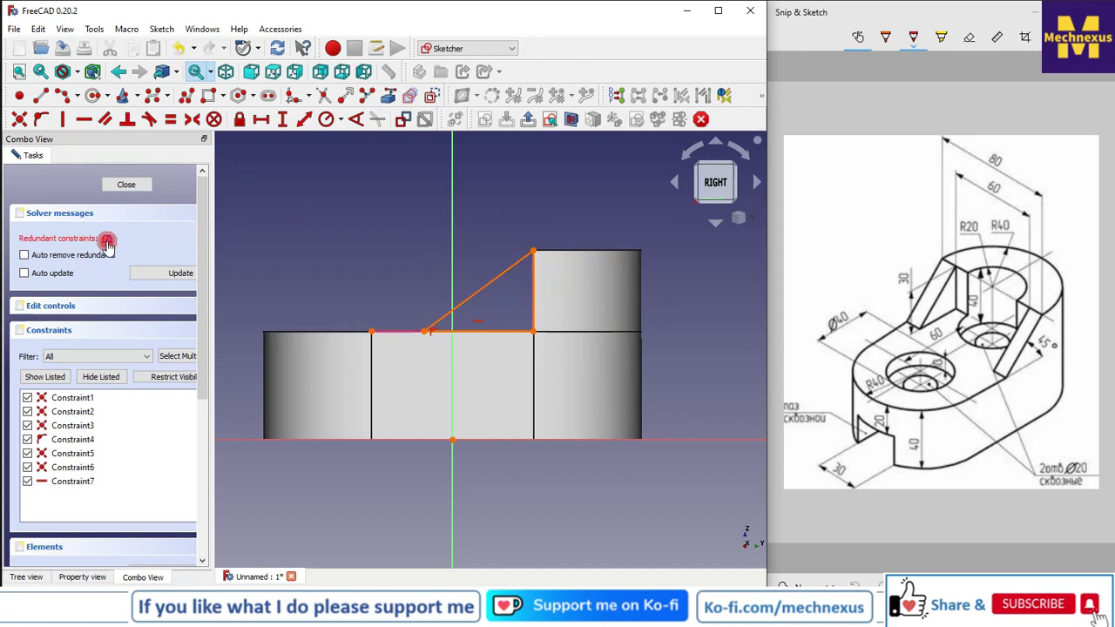
right_click(58, 481)
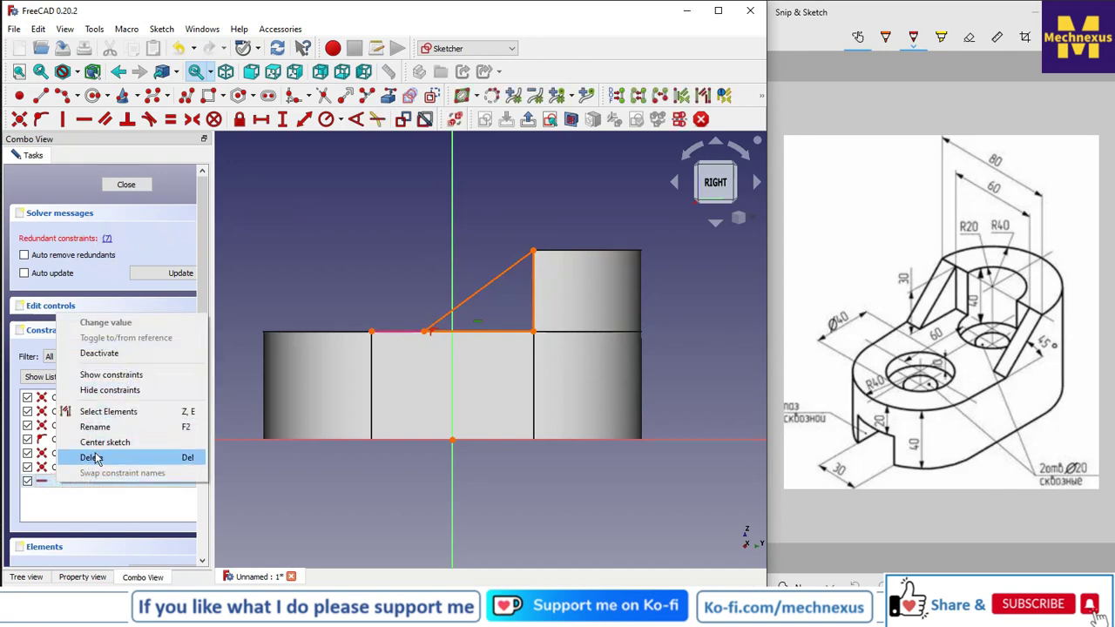
click(91, 457)
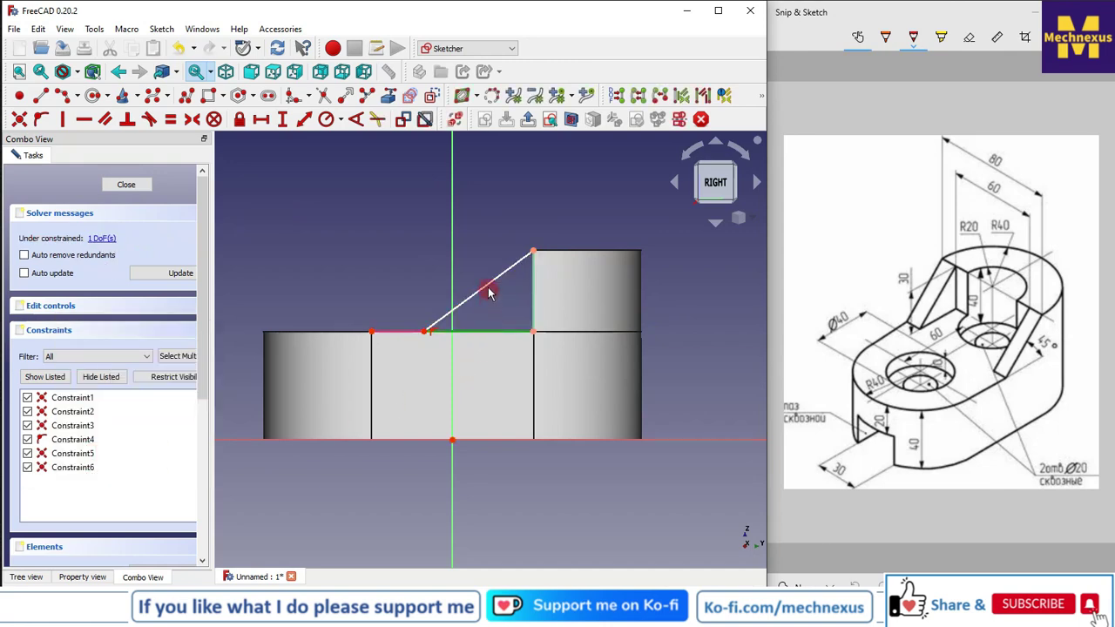
- Constrain the angle between the triangle's sloping line and its base line to 45° and move the angle label clear of the model
click(359, 122)
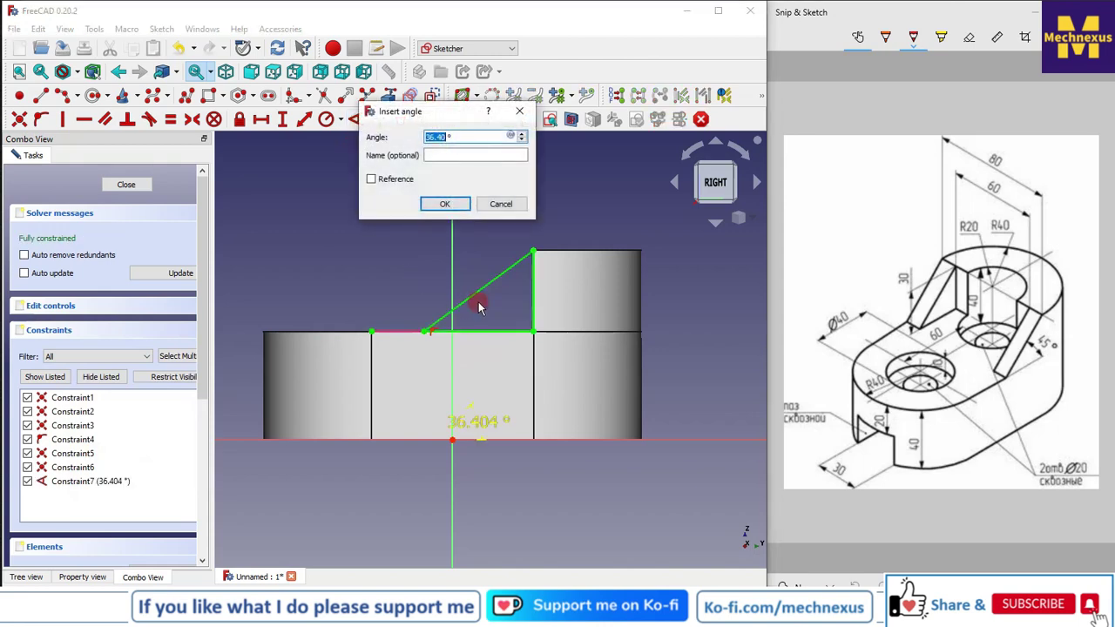
text(45)
click(446, 204)
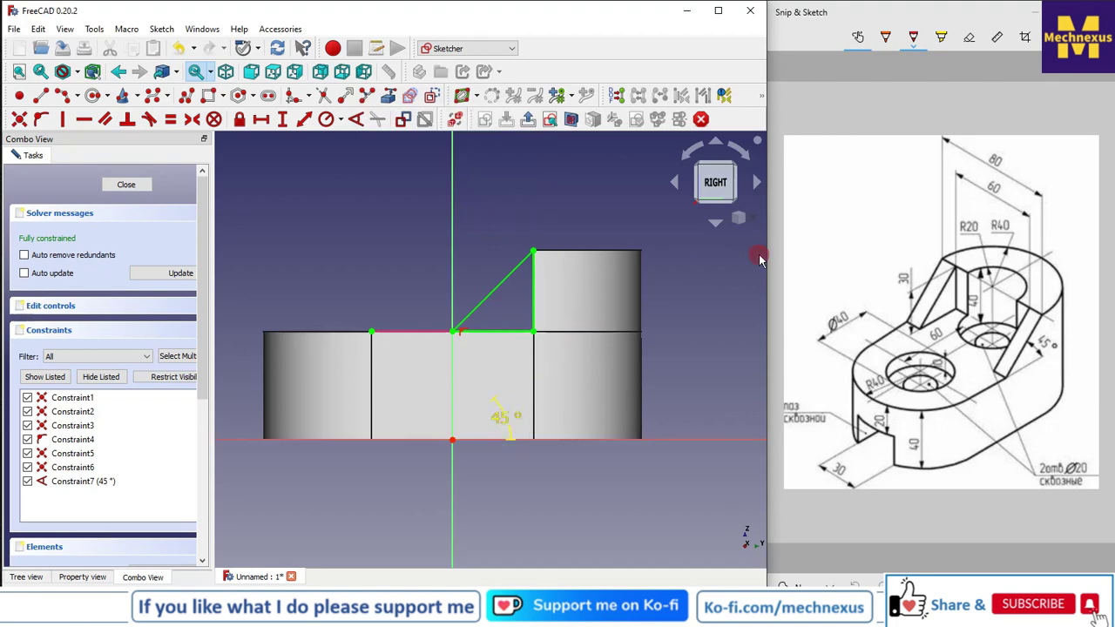
click(740, 218)
click(777, 225)
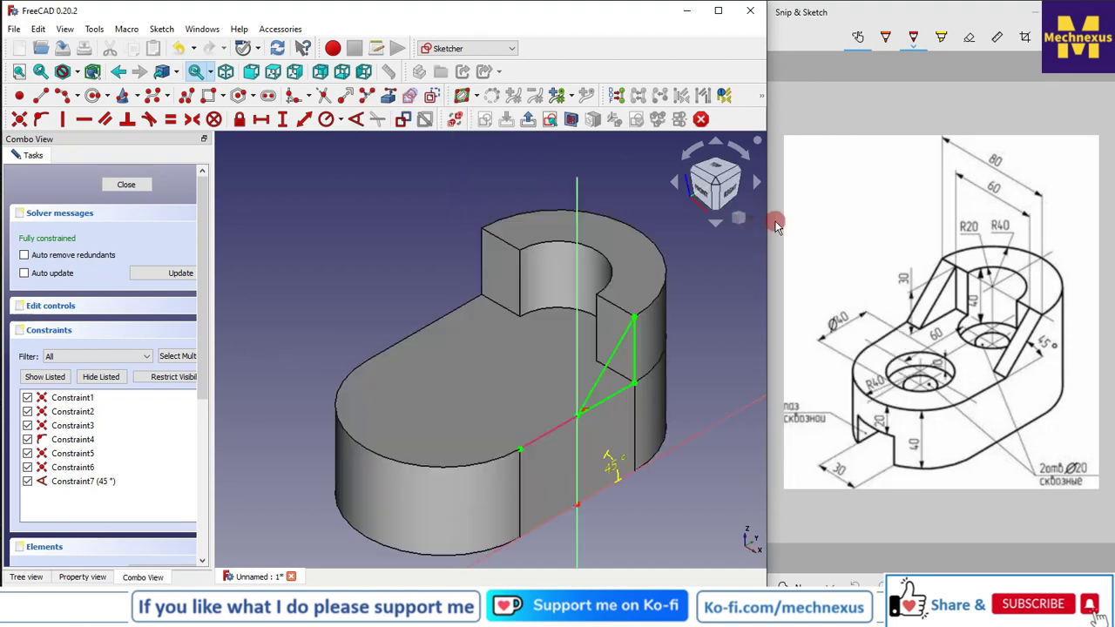
drag(613, 471, 702, 371)
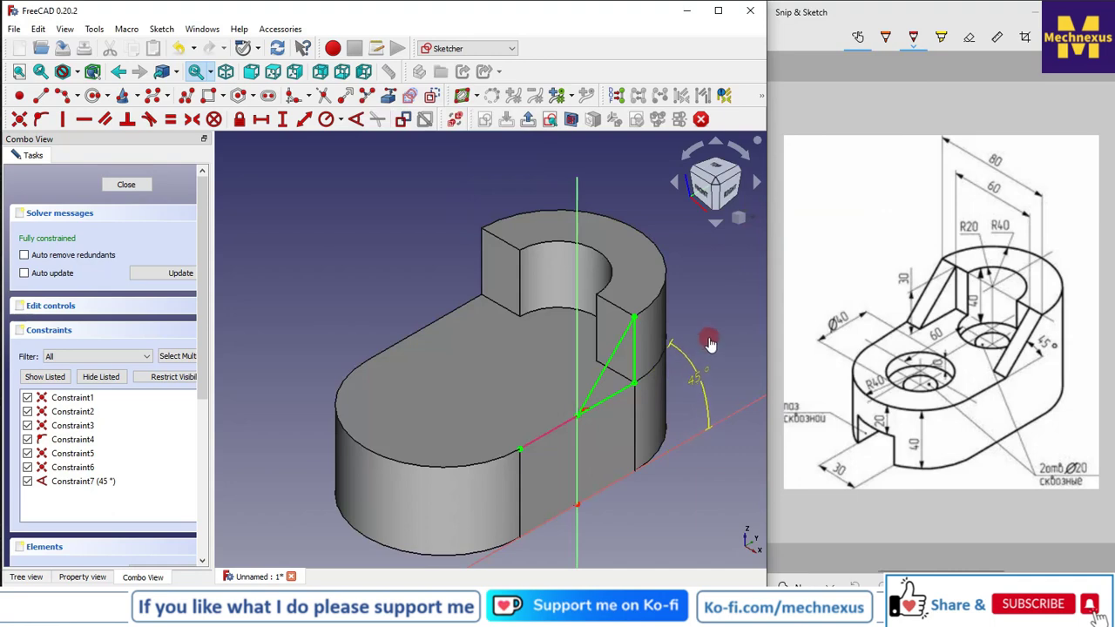
- Close the triangle sketch and pad it 10 mm in the reversed direction to form the rib
click(111, 188)
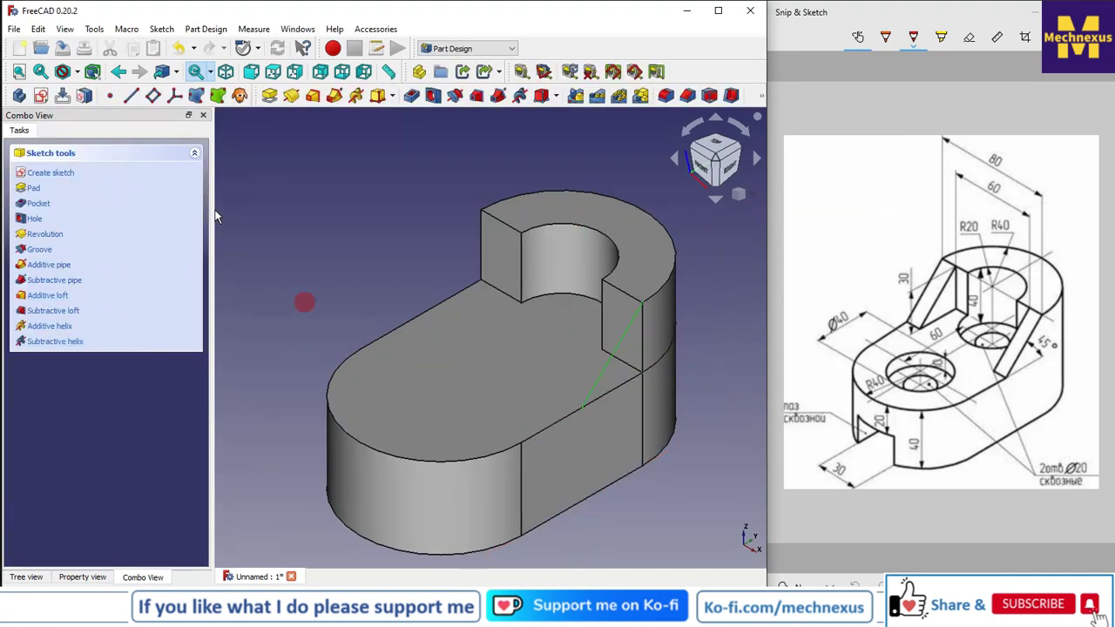
click(280, 98)
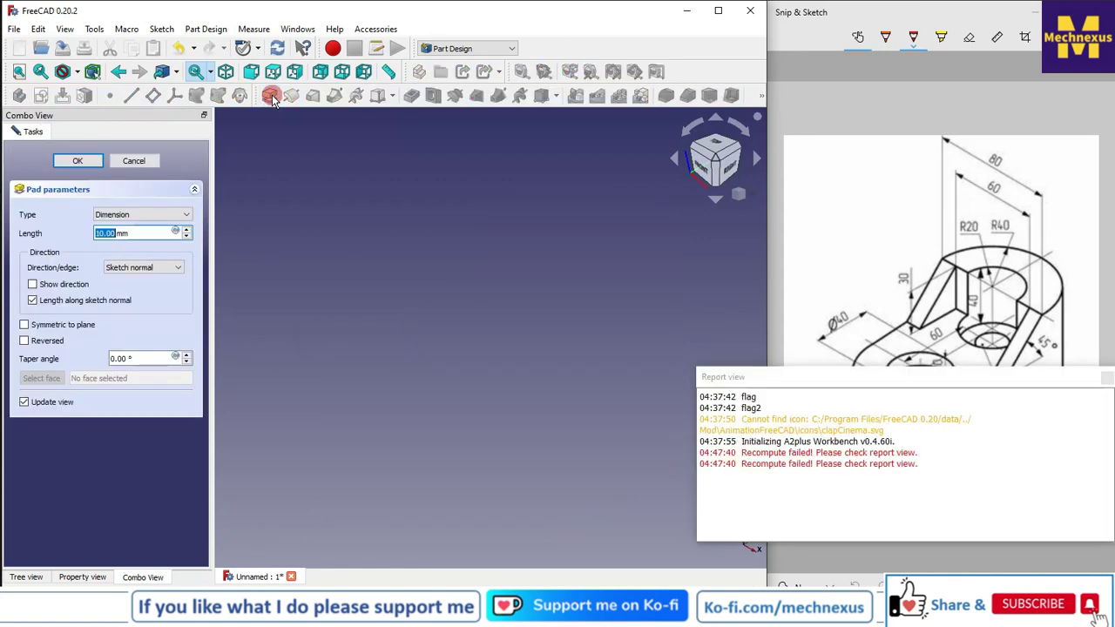
click(863, 305)
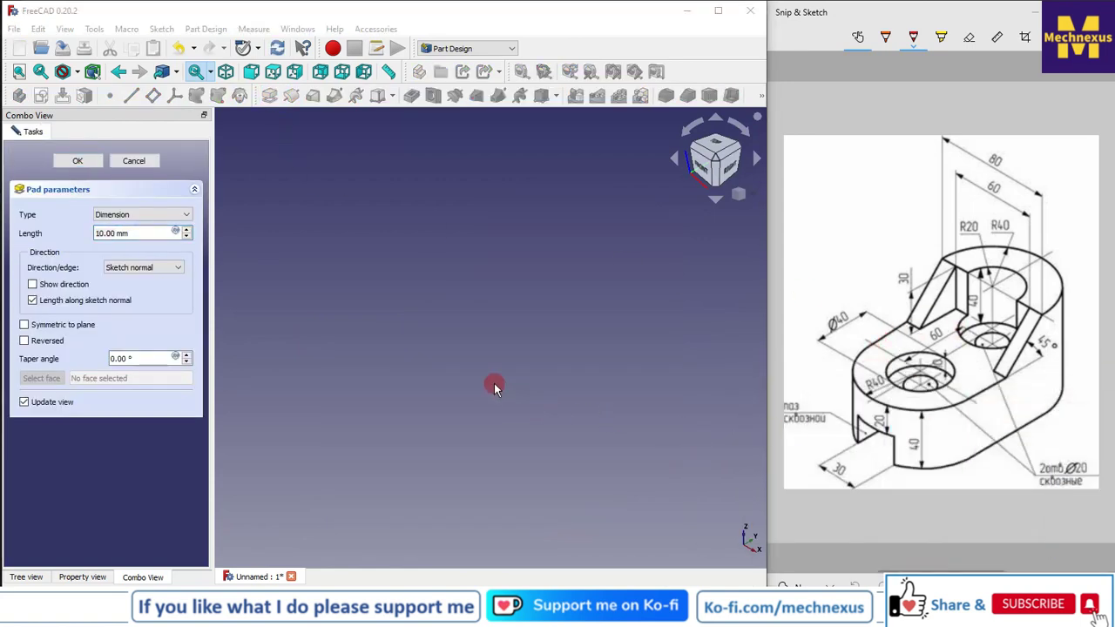
click(24, 342)
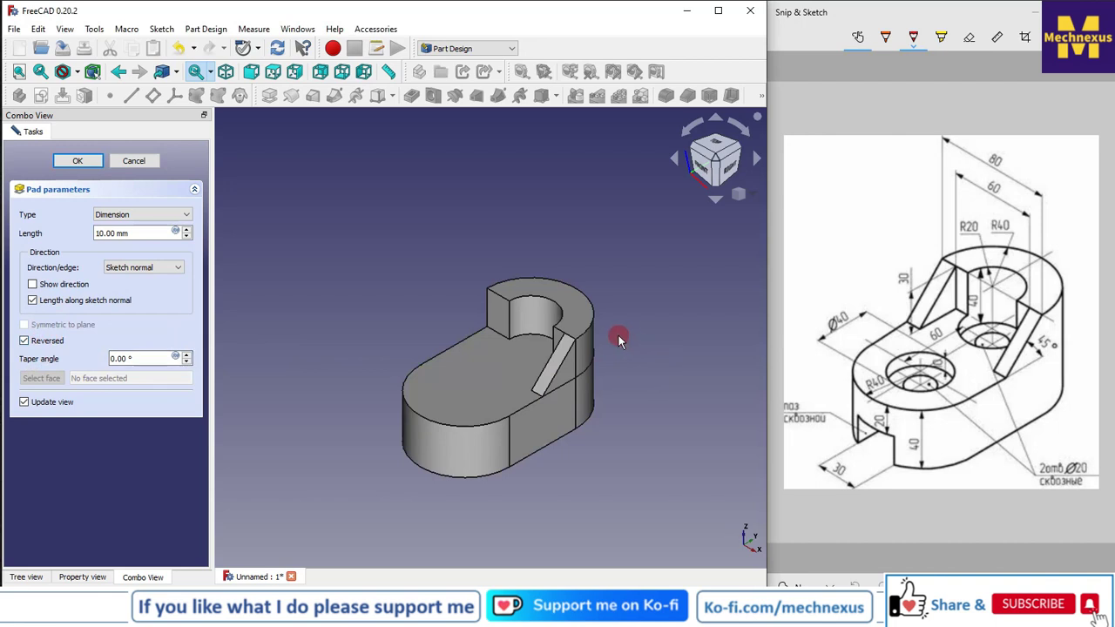
scroll(580, 357, up, 3)
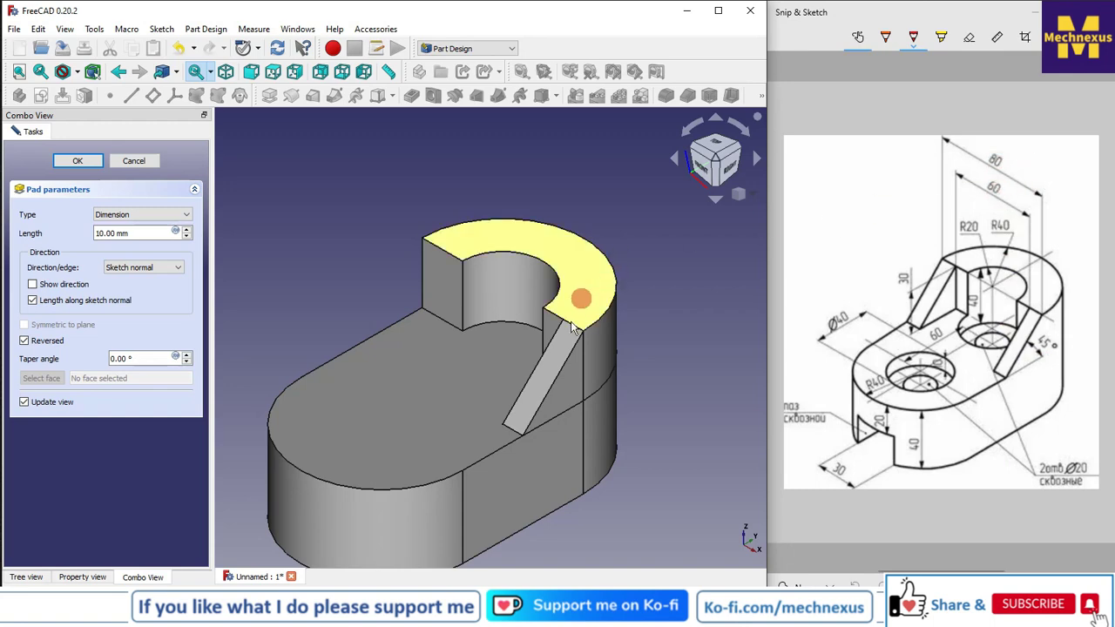
click(80, 162)
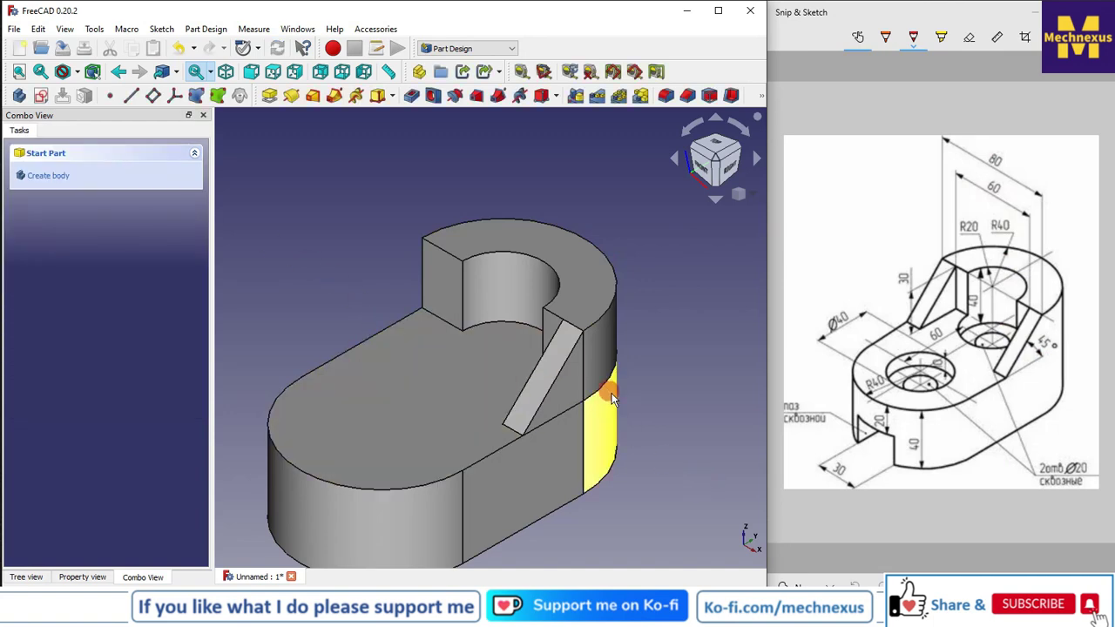
scroll(593, 402, down, 1)
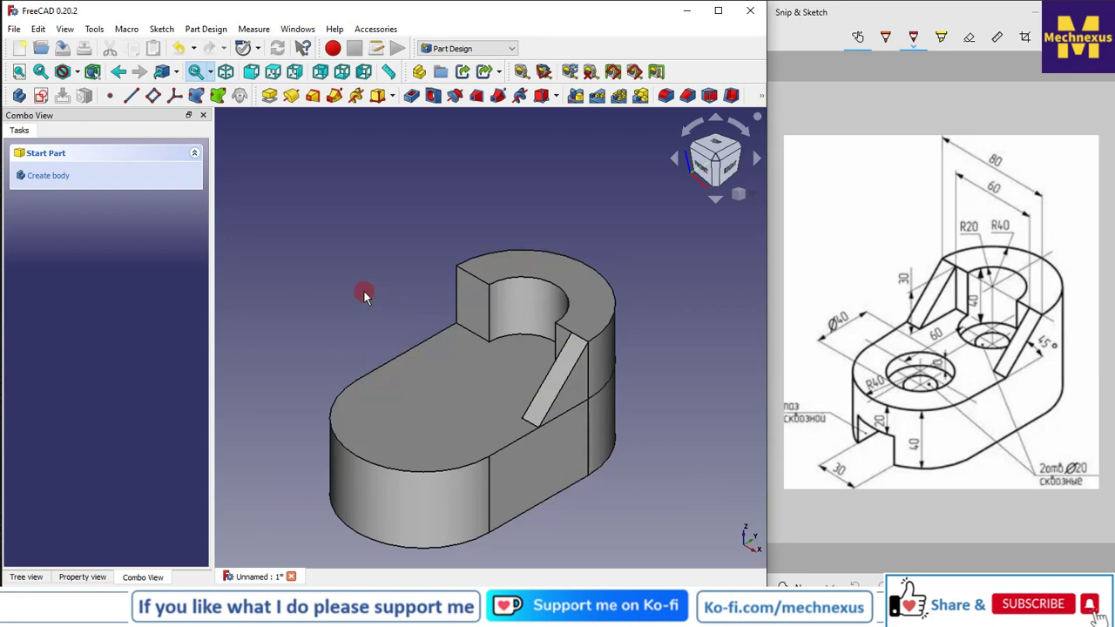
- Mirror the rib pad across the base YZ plane to create a matching rib on the opposite side
click(29, 578)
click(75, 228)
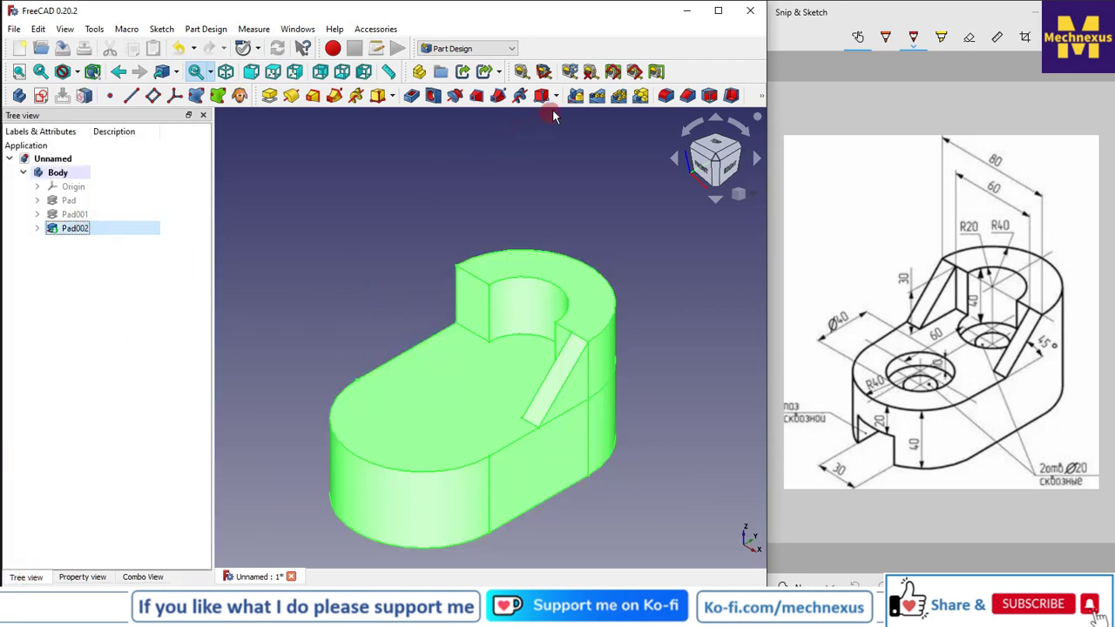
click(576, 97)
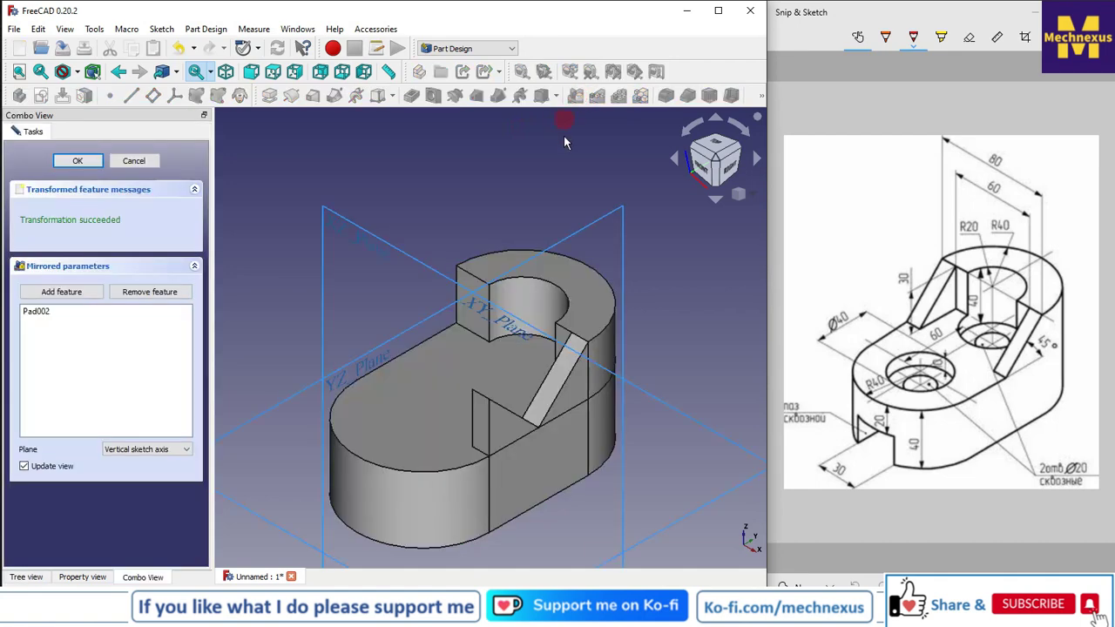
click(122, 449)
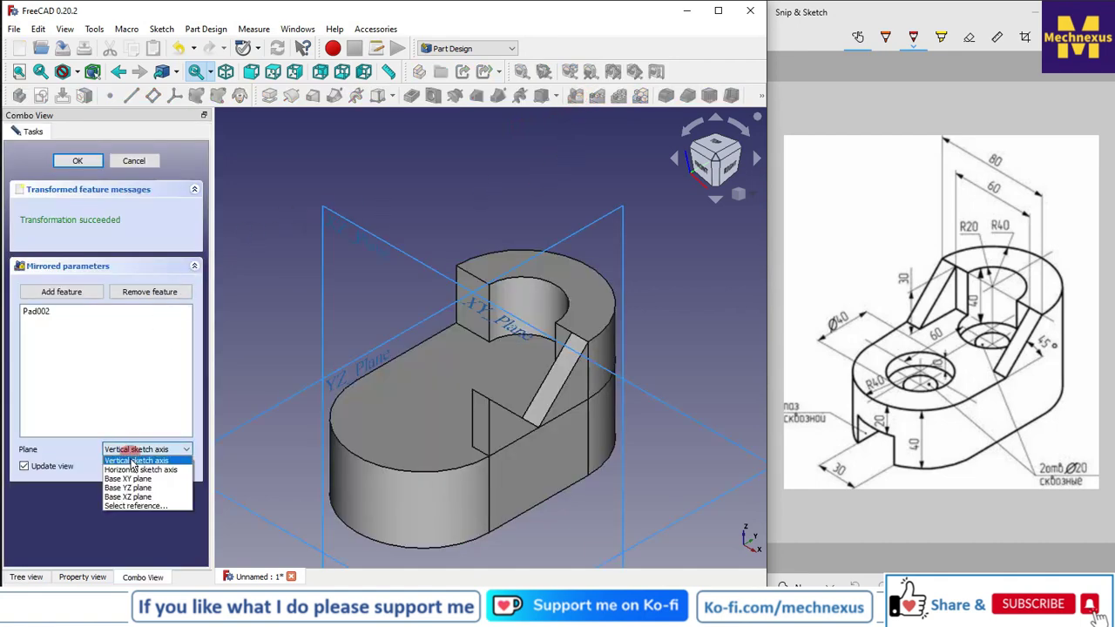
click(130, 506)
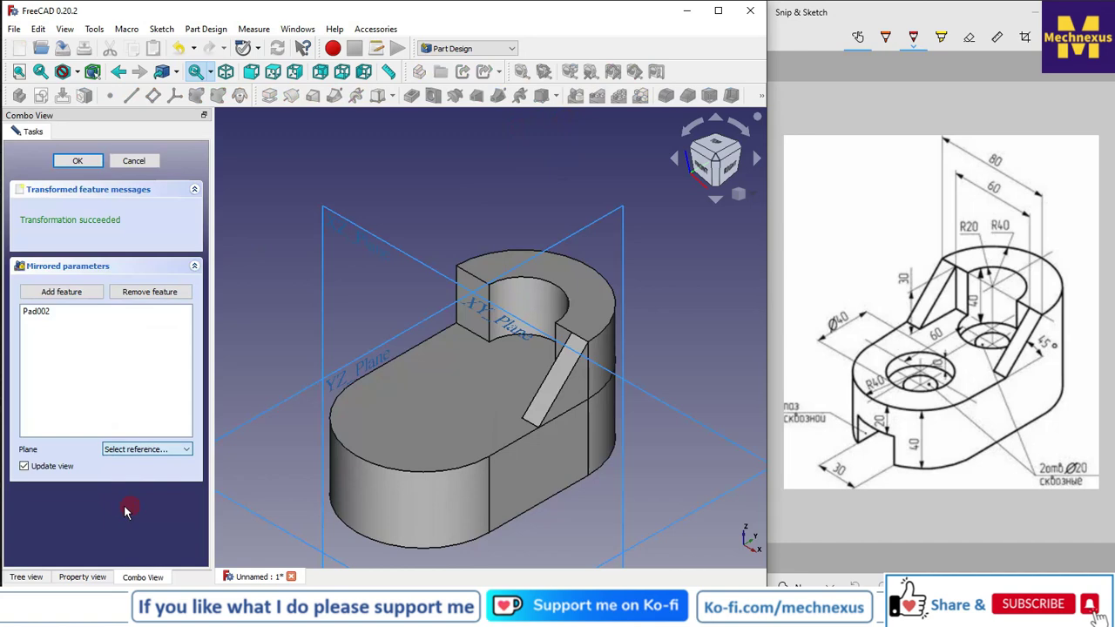
click(585, 232)
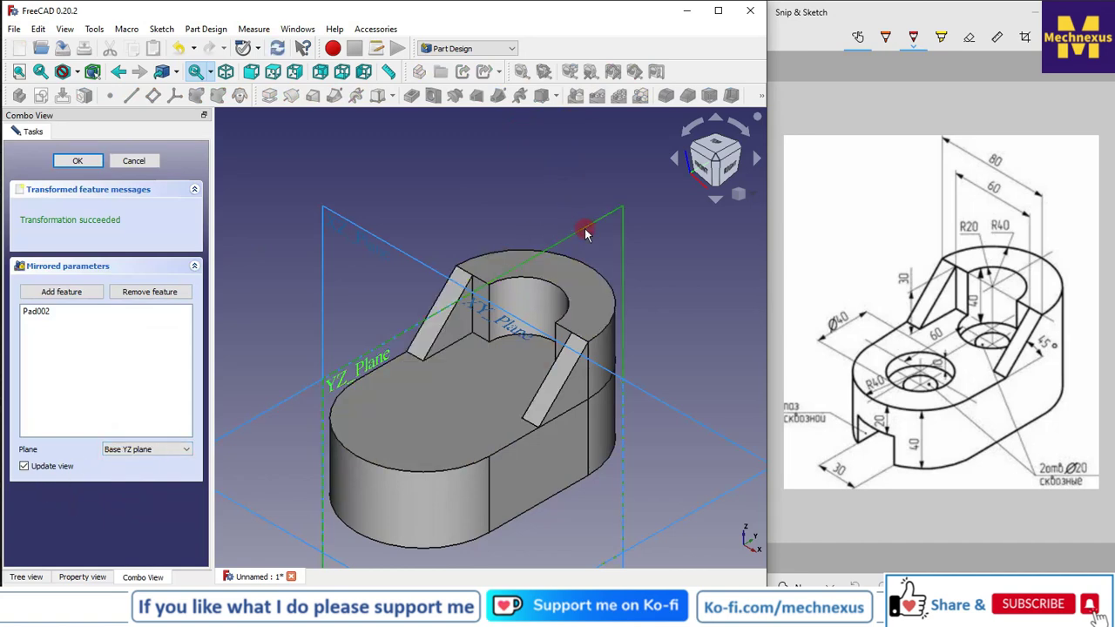
click(78, 162)
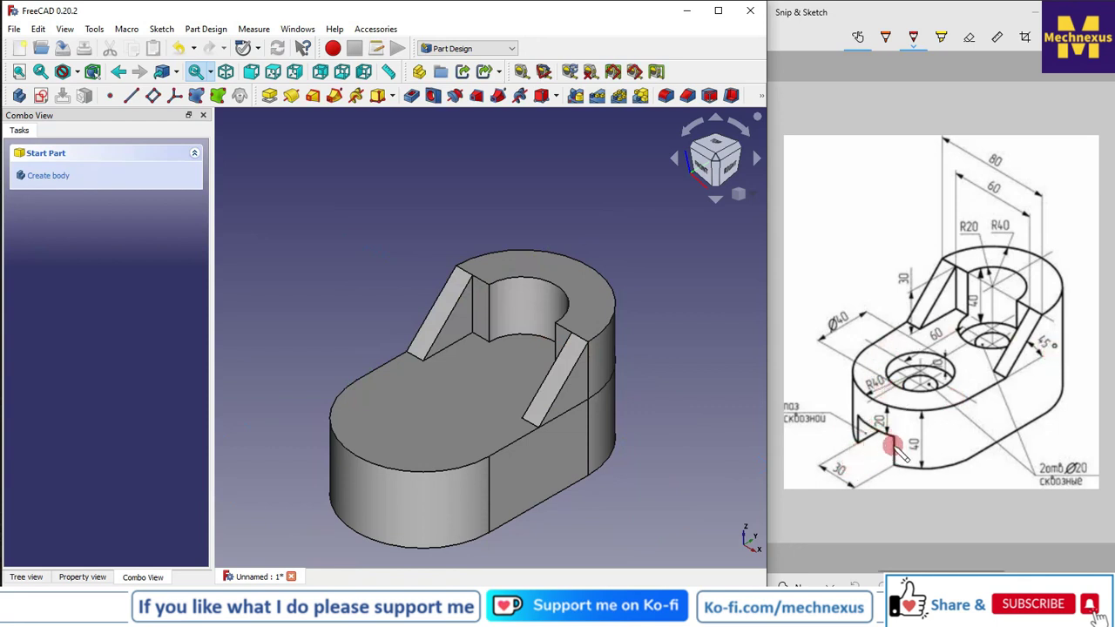
- Show the body's origin planes and start a new sketch on the XZ plane
scroll(404, 328, down, 2)
scroll(404, 329, down, 1)
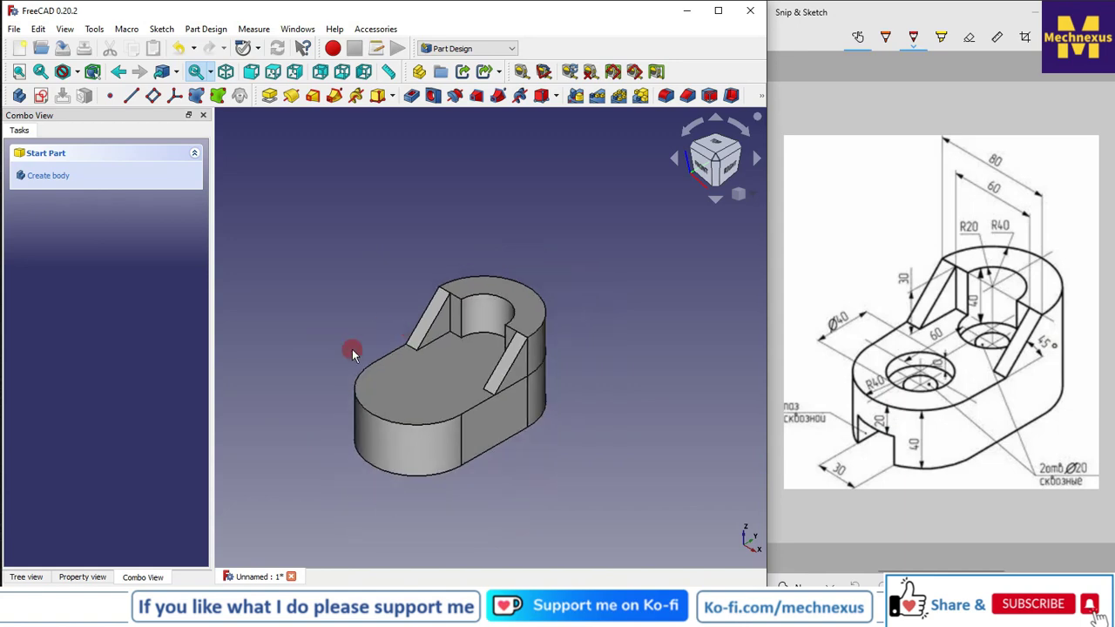
scroll(352, 349, up, 1)
click(26, 577)
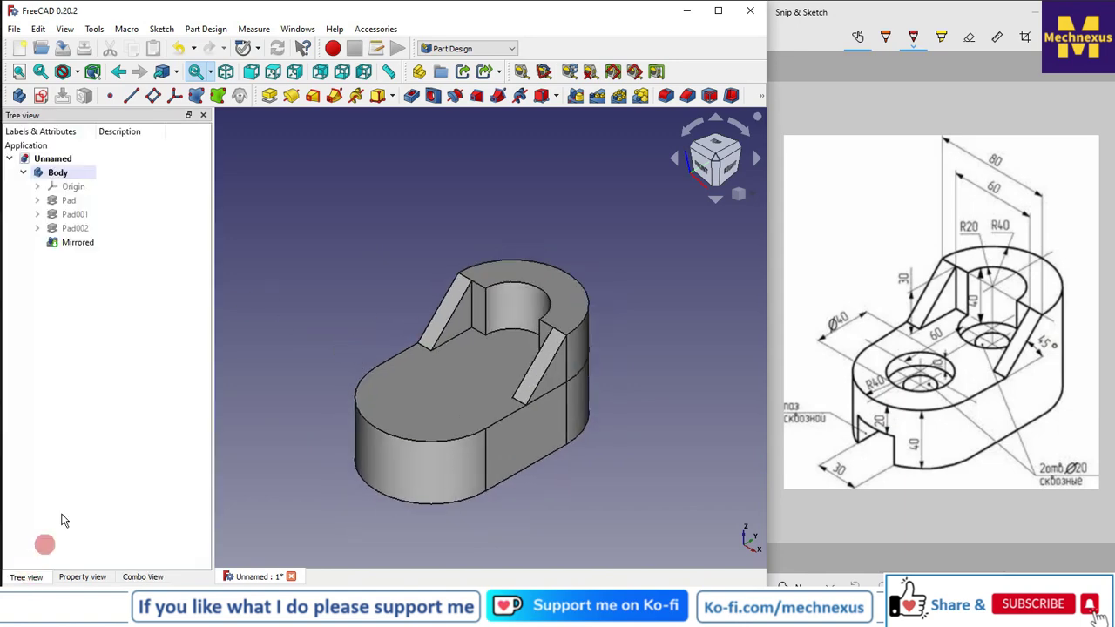
click(72, 187)
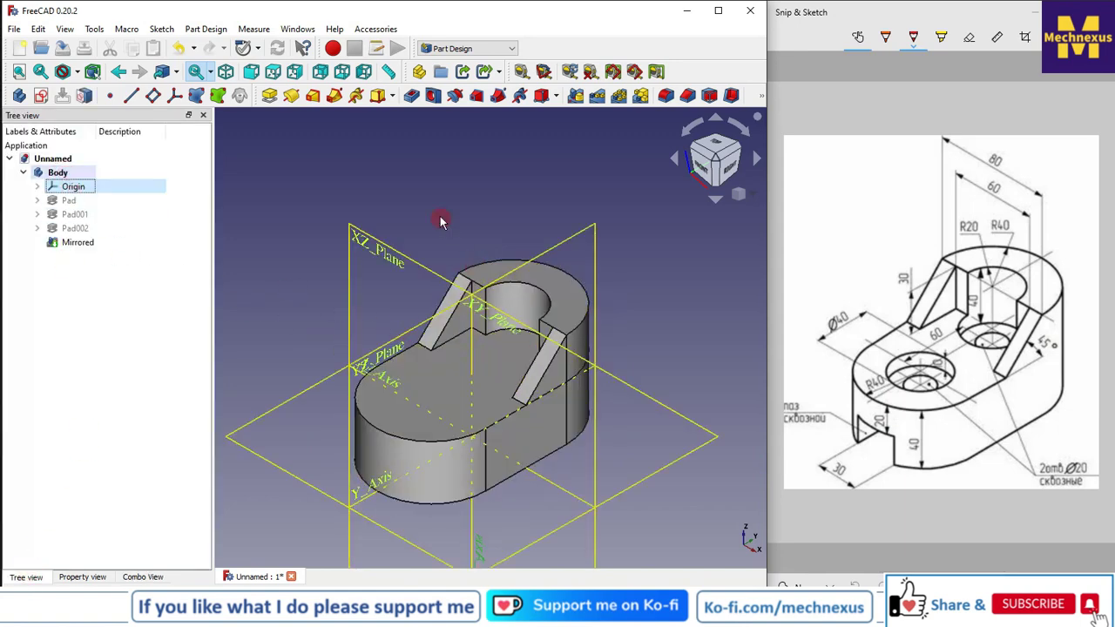
click(442, 158)
click(380, 253)
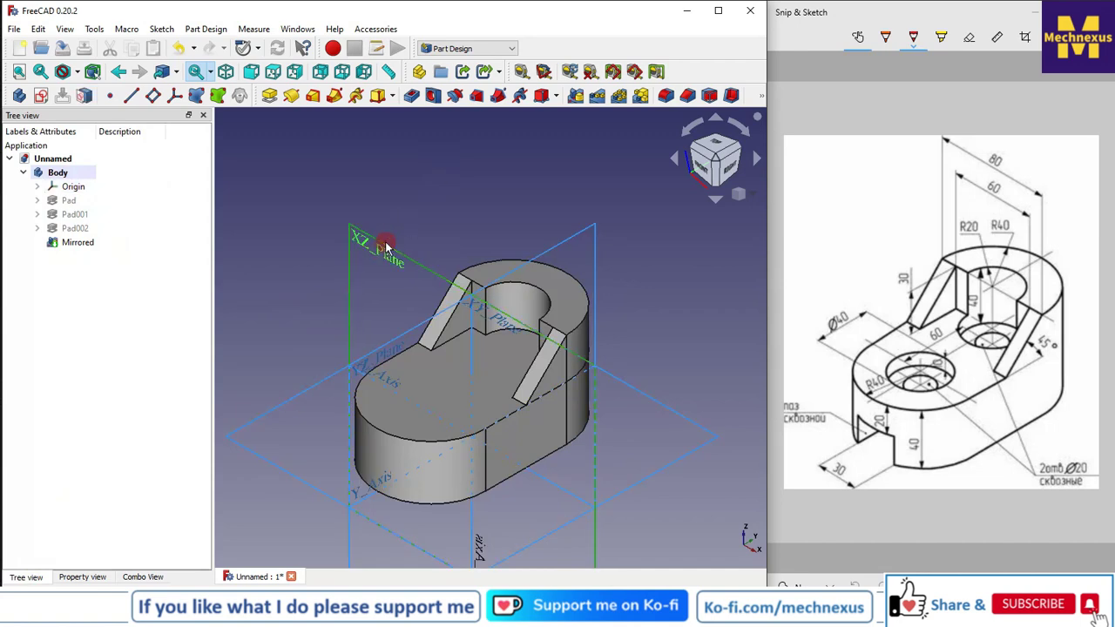
click(40, 95)
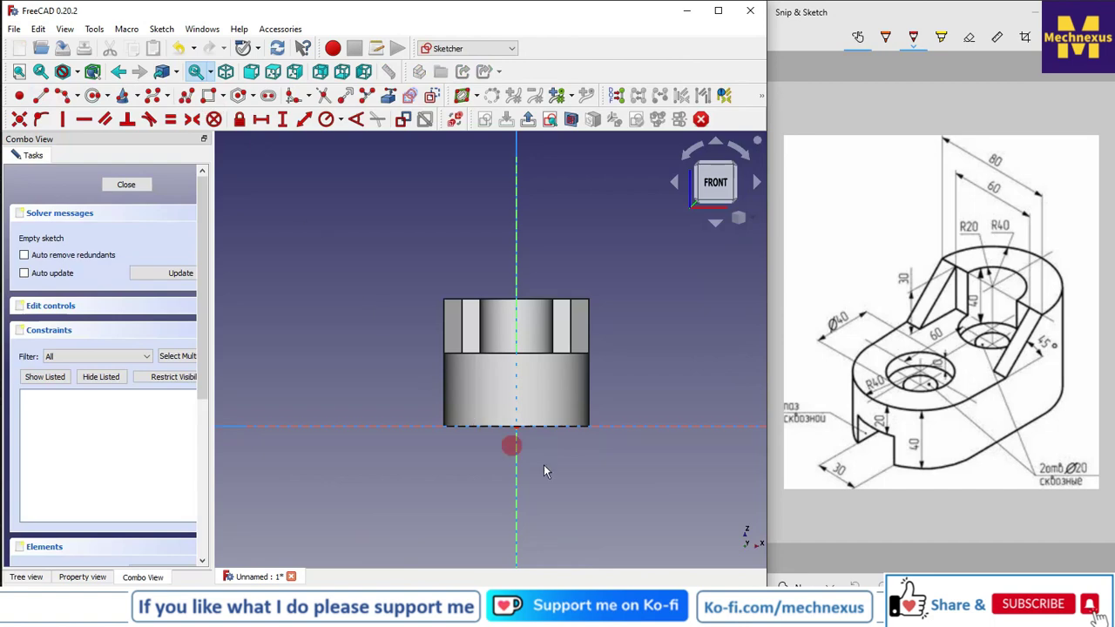
- Switch the model display to wireframe for sketching
scroll(583, 449, up, 1)
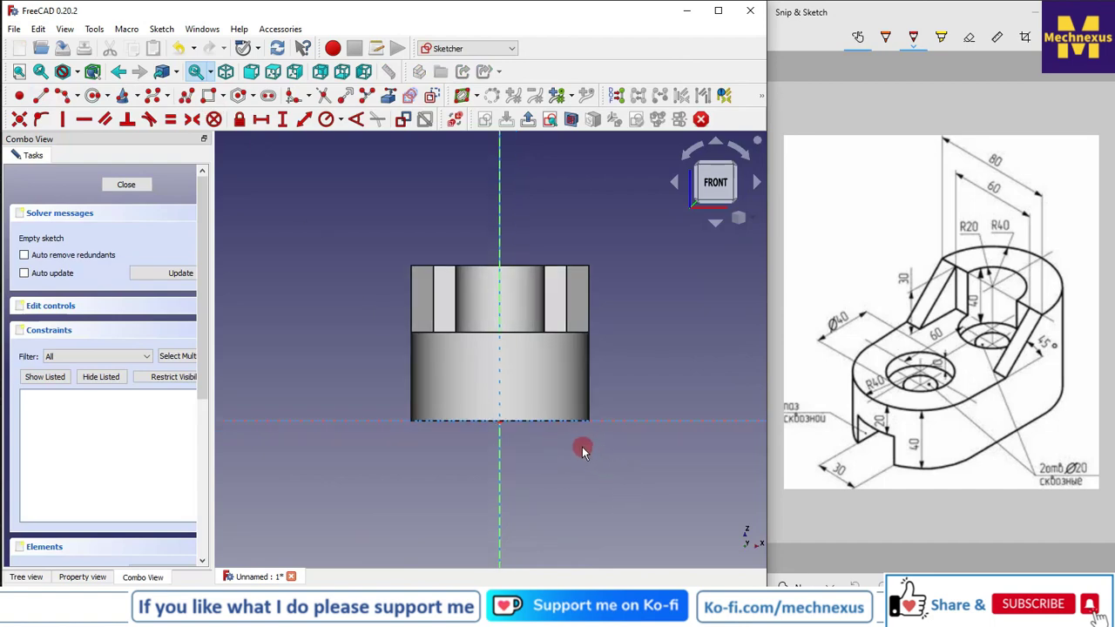
click(77, 71)
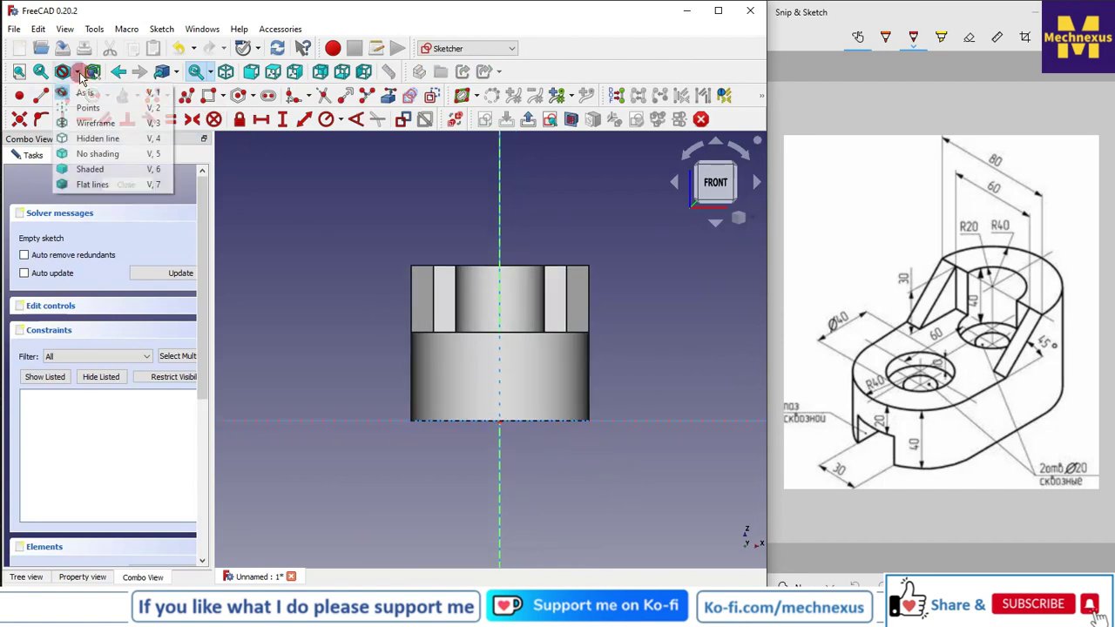
click(95, 123)
scroll(537, 436, up, 1)
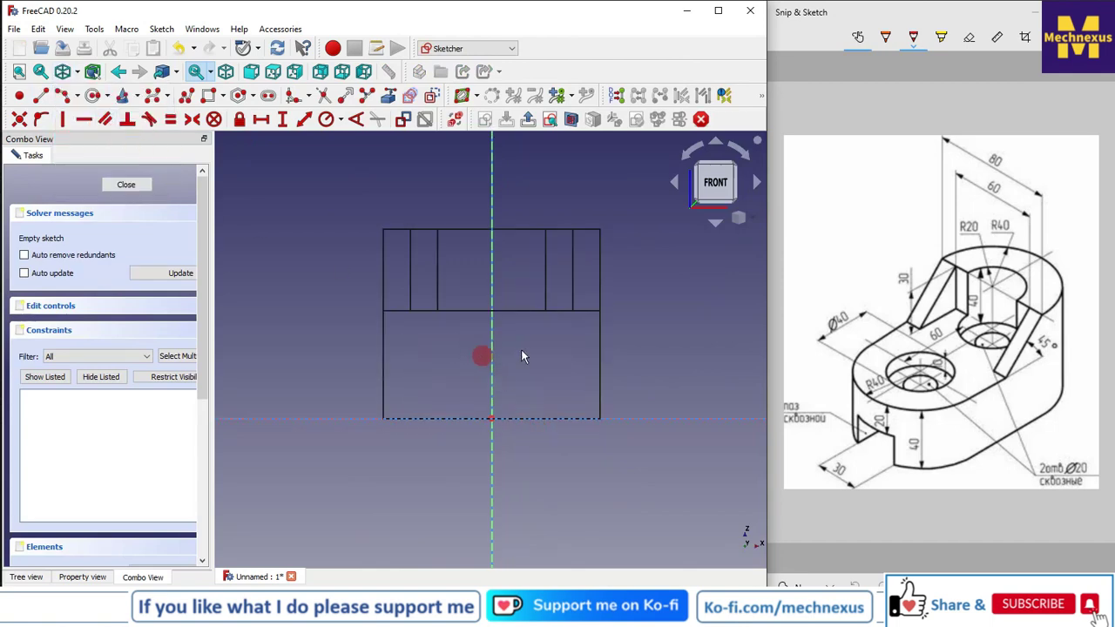
- Draw a rectangle across the vertical axis in the lower part of the base and constrain its lower edge onto the horizontal axis
click(208, 95)
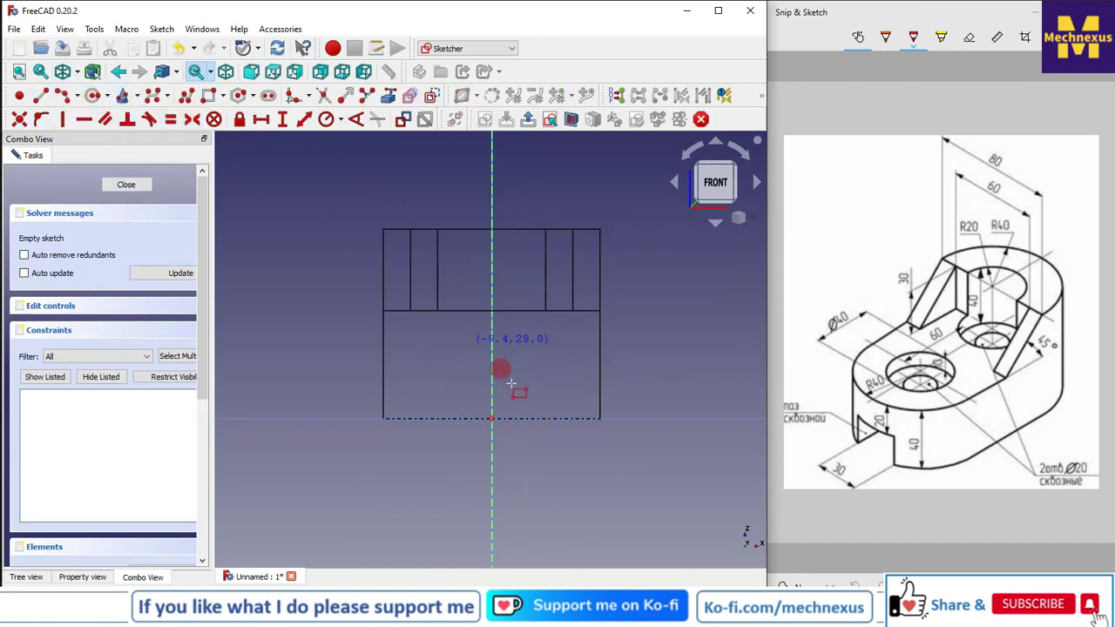
click(459, 350)
click(542, 406)
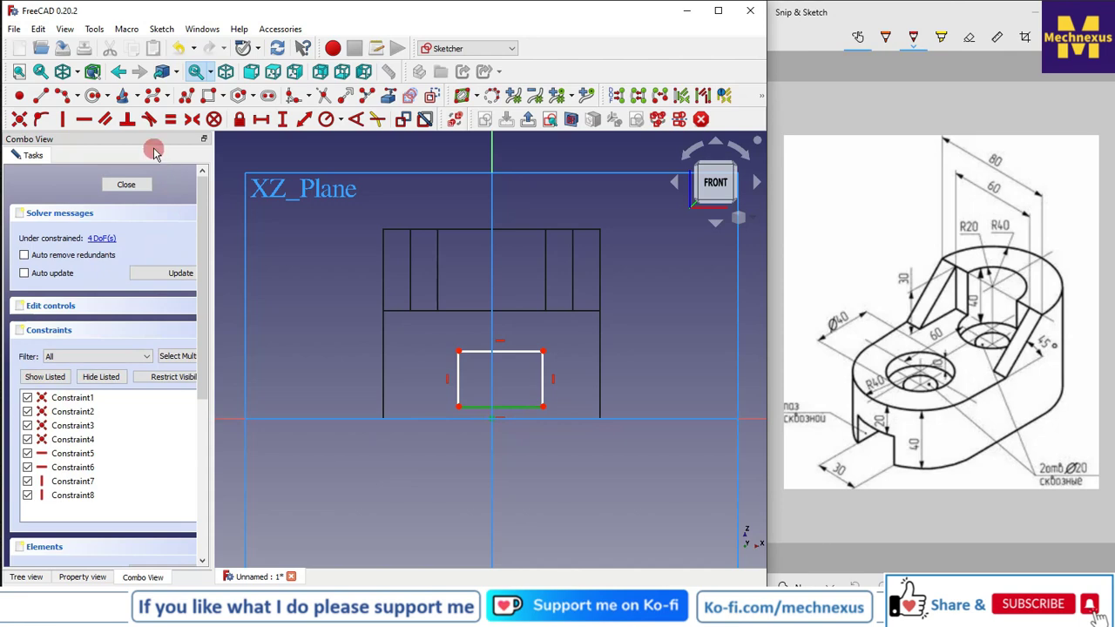
click(41, 118)
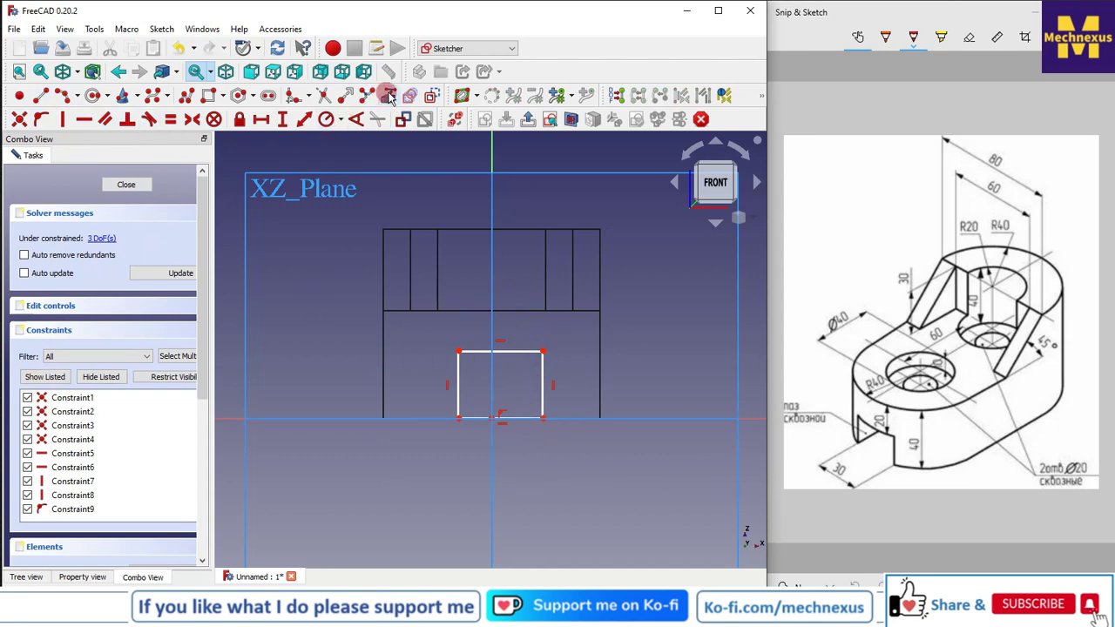
- Link the base's top edge as external geometry and constrain the rectangle's top corner 20 mm vertically below it
click(453, 310)
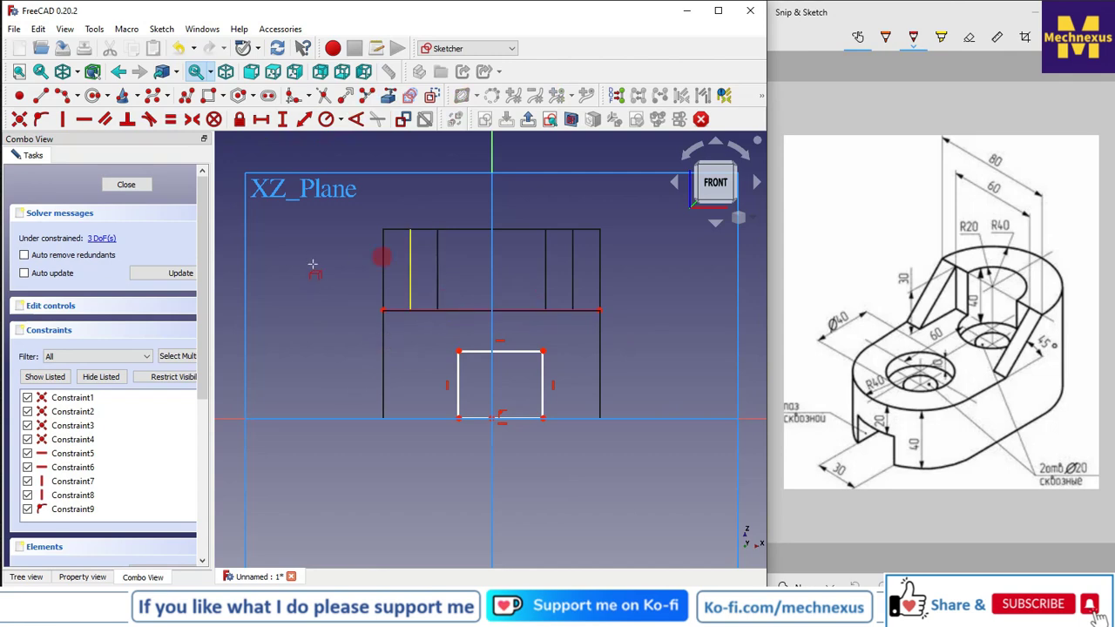
click(280, 120)
click(383, 309)
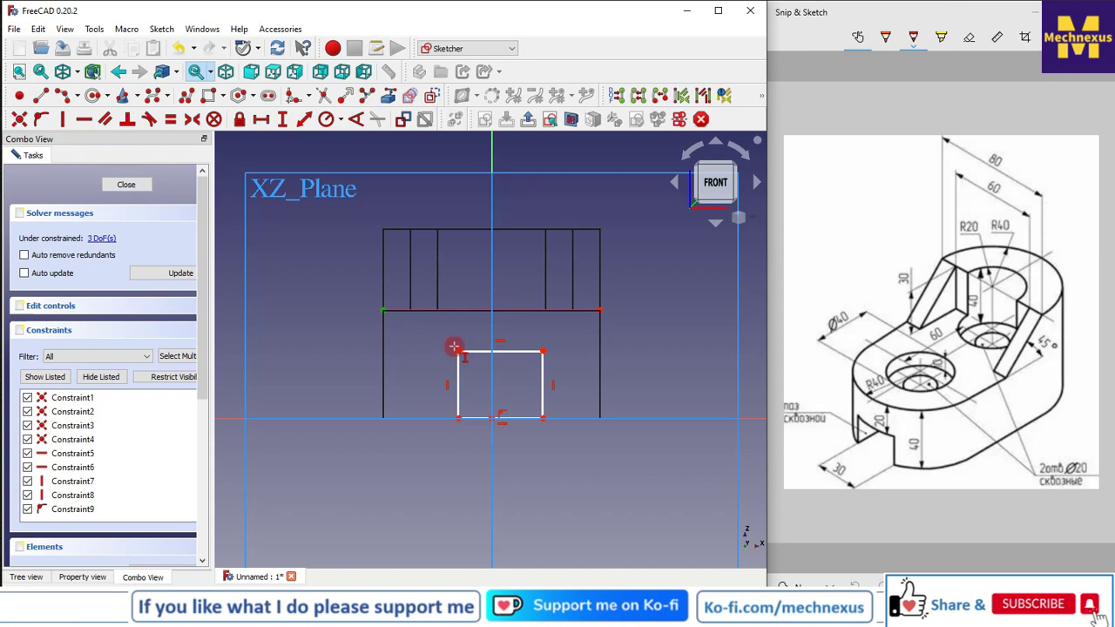
click(457, 351)
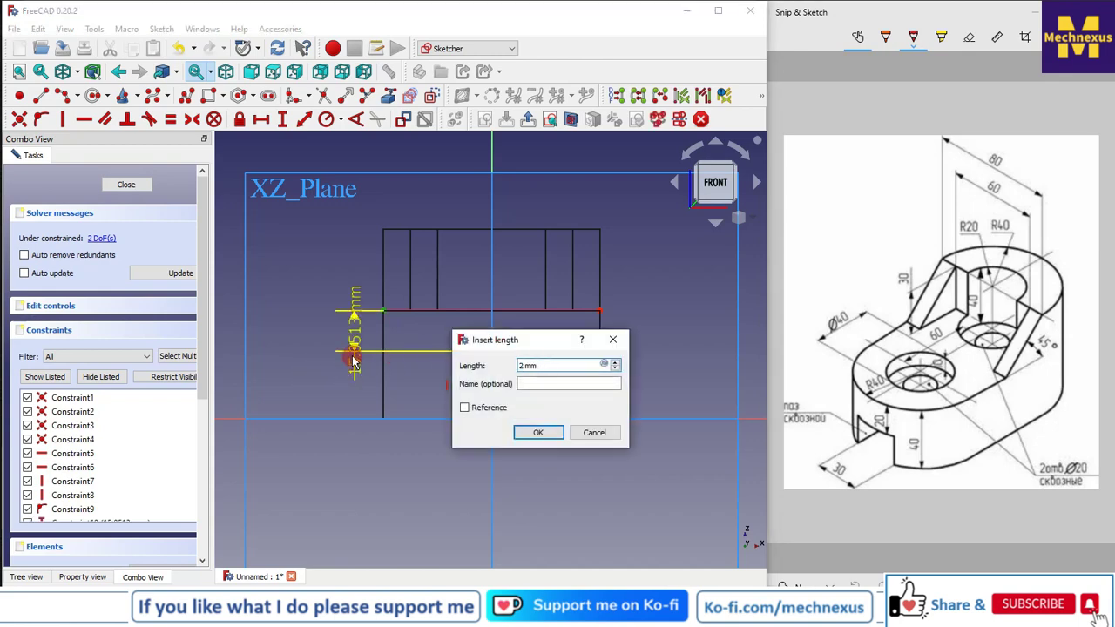
key(Return)
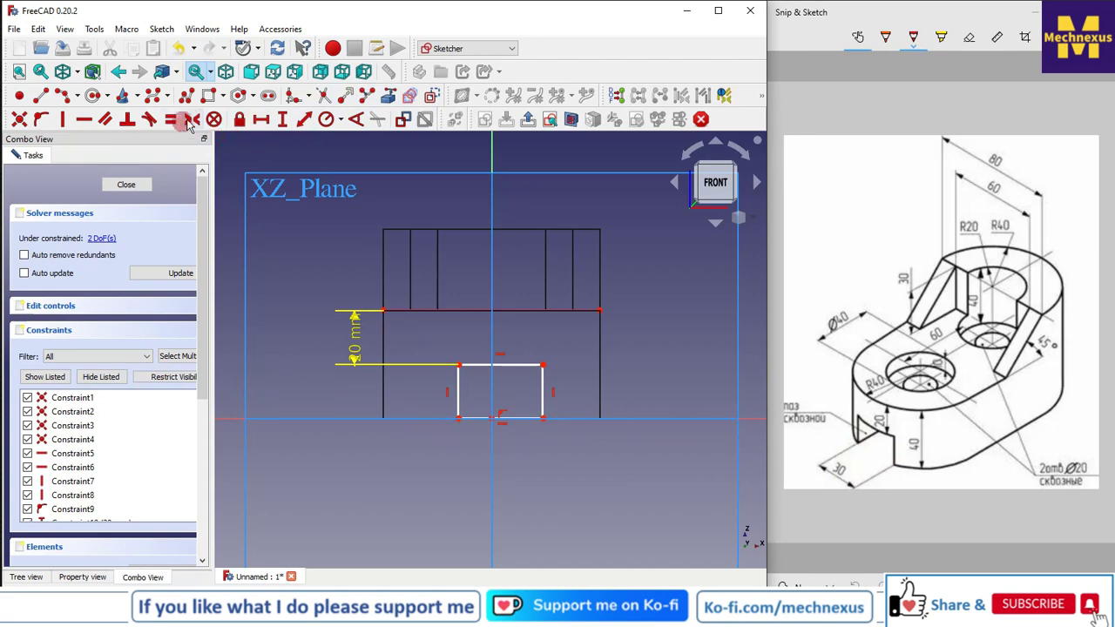
- Constrain the rectangle's two lower corners symmetrically about the sketch origin
click(458, 420)
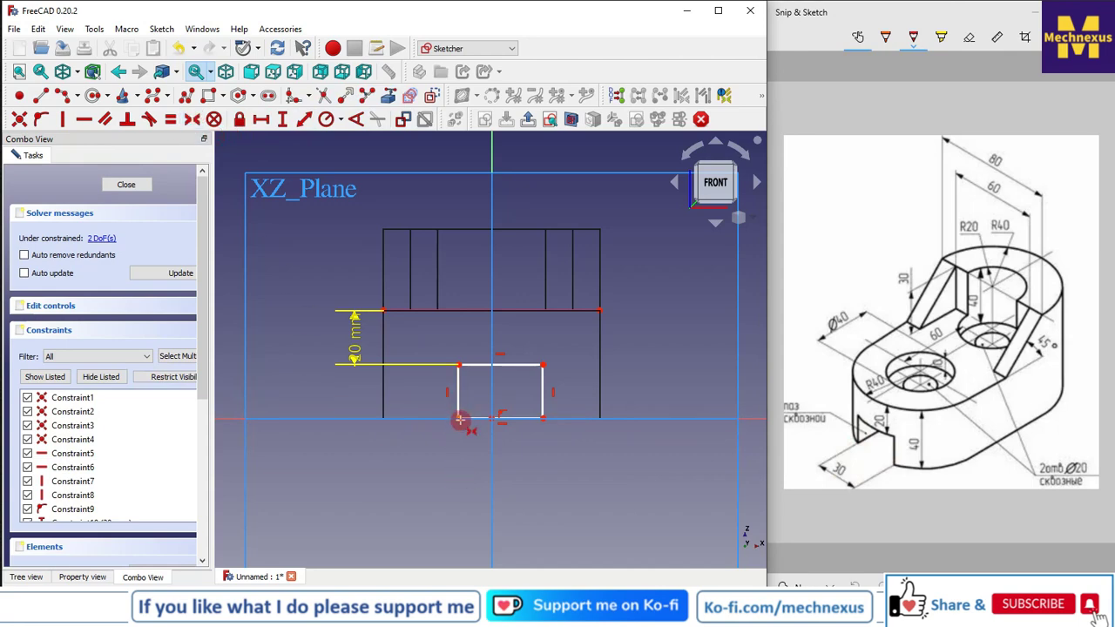
click(540, 426)
click(541, 418)
click(494, 418)
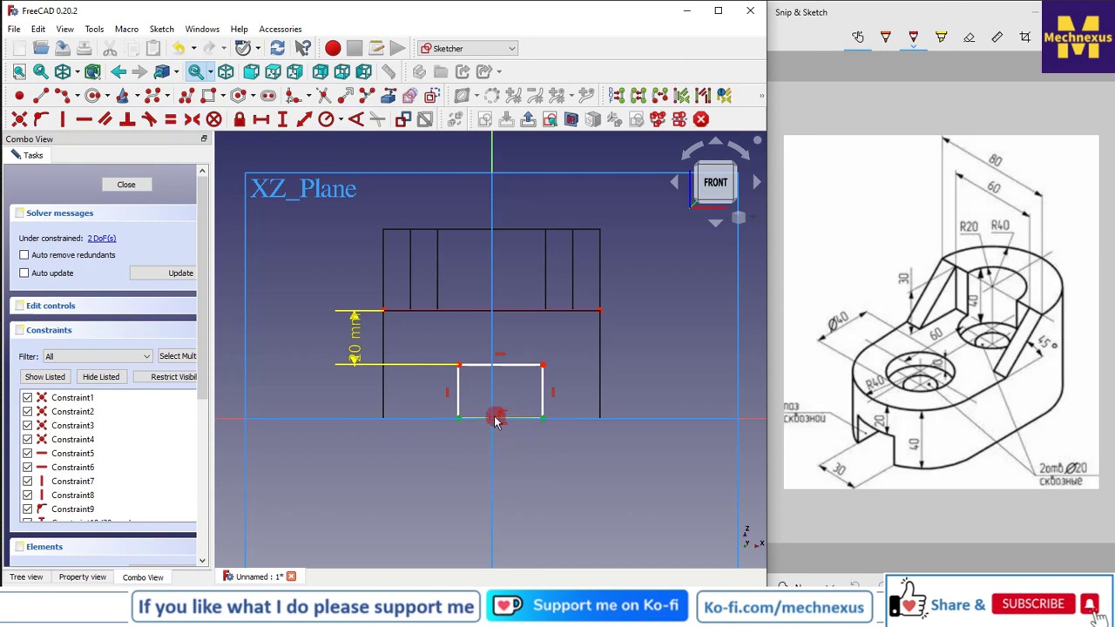
key(s)
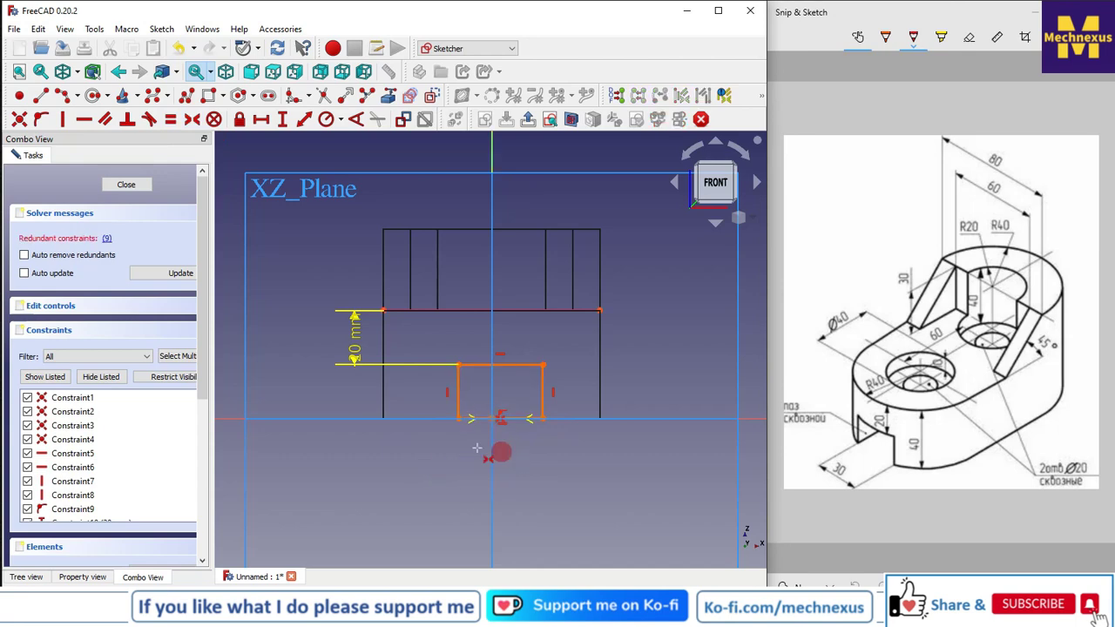
- Delete the redundant point-on-object constraint between the rectangle's lower edge and the horizontal axis
click(107, 238)
right_click(85, 516)
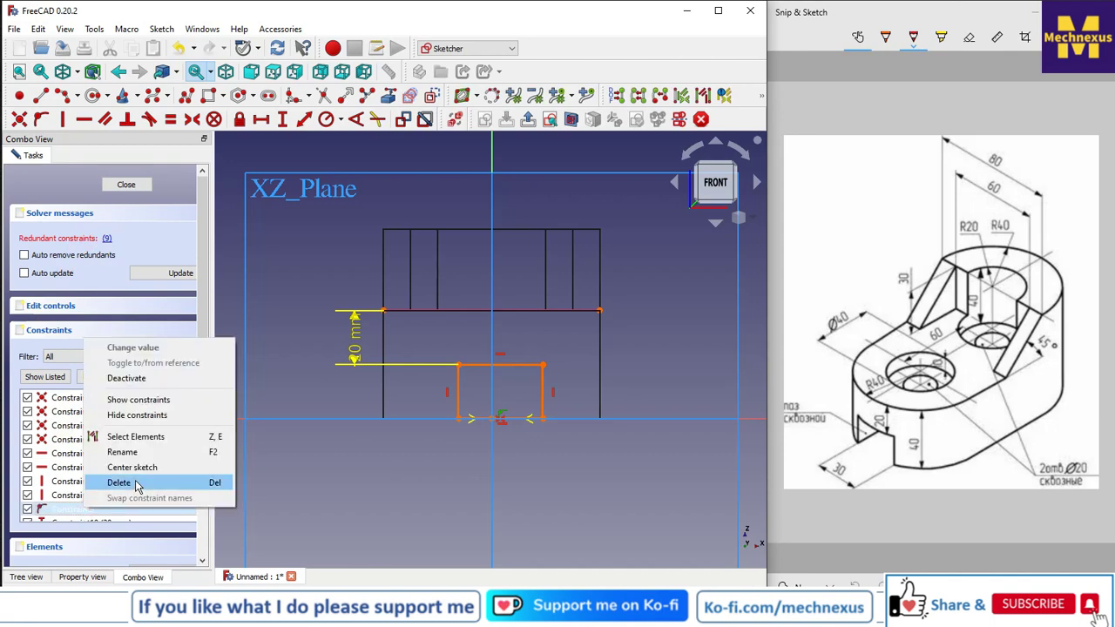
click(135, 484)
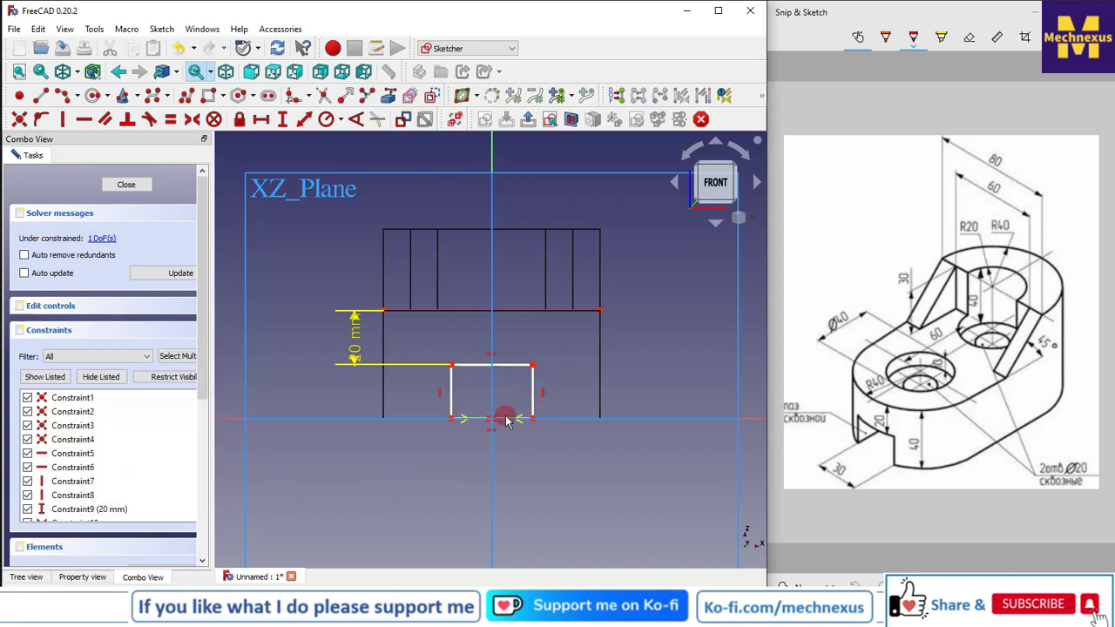
- Hide the body's origin planes and axes
click(28, 577)
click(73, 210)
key(space)
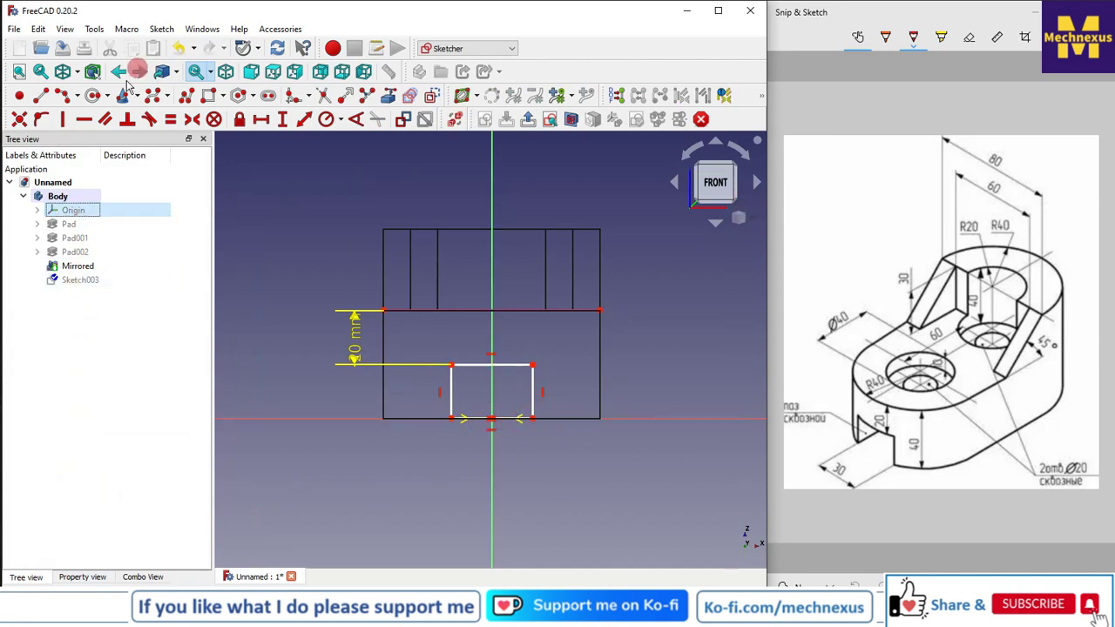
- Constrain the length of the rectangle's lower edge to 30 mm
click(471, 412)
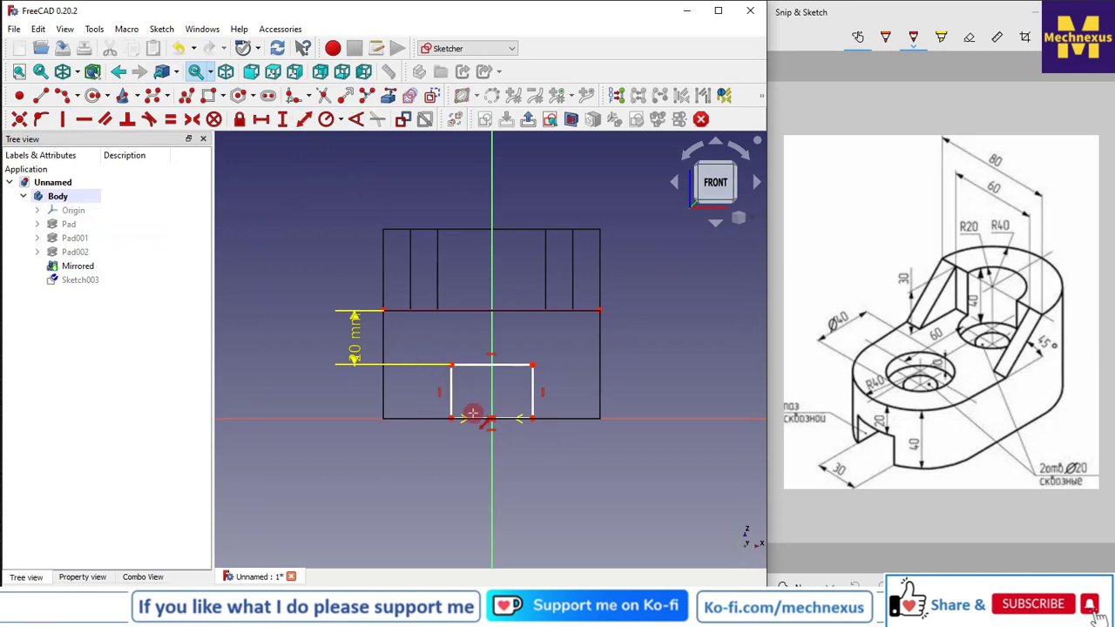
key(l)
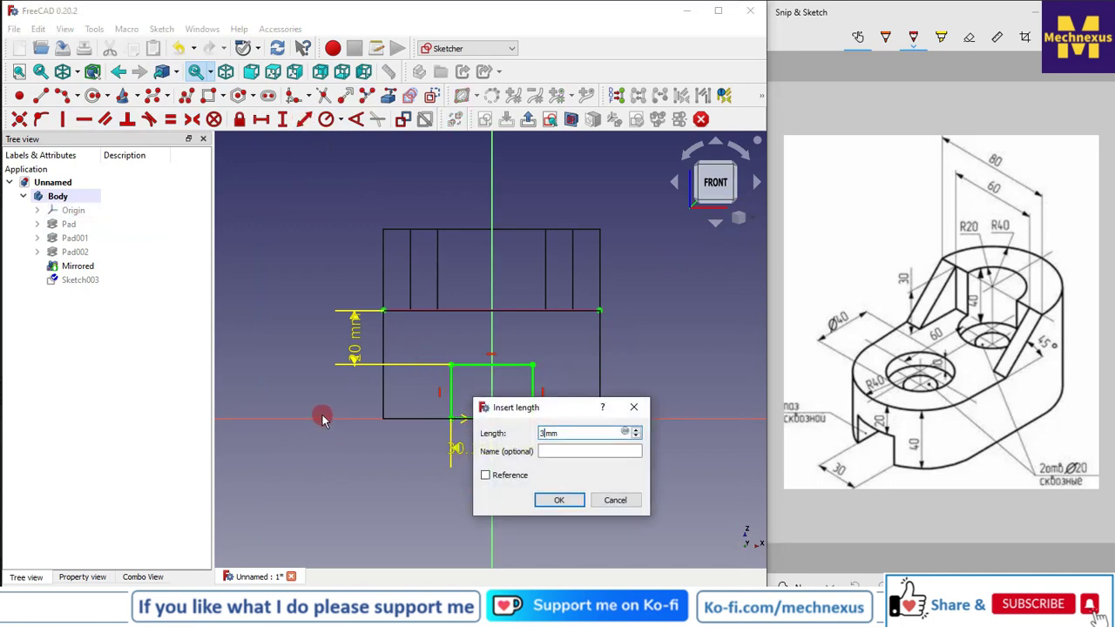
key(Return)
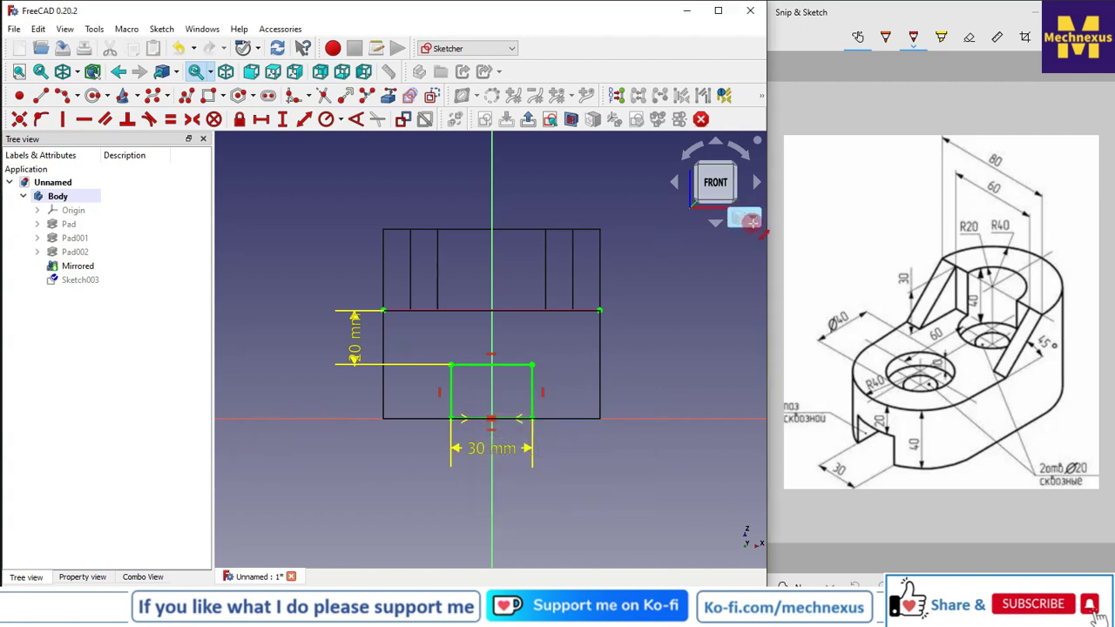
- Switch the model display to Flat lines and close the rectangle sketch
click(78, 71)
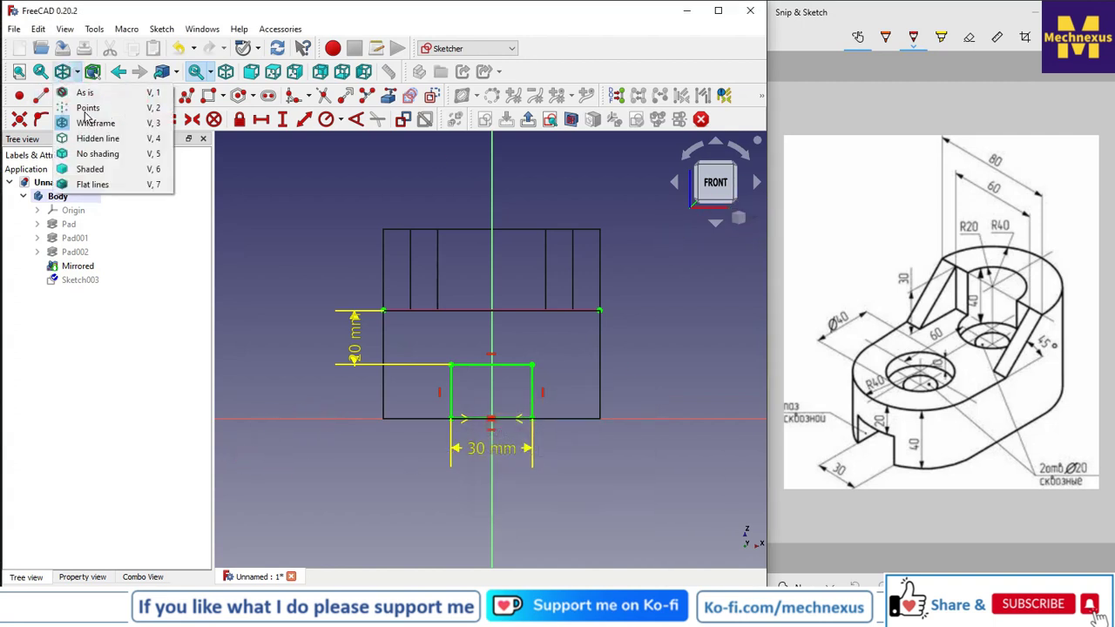
click(88, 170)
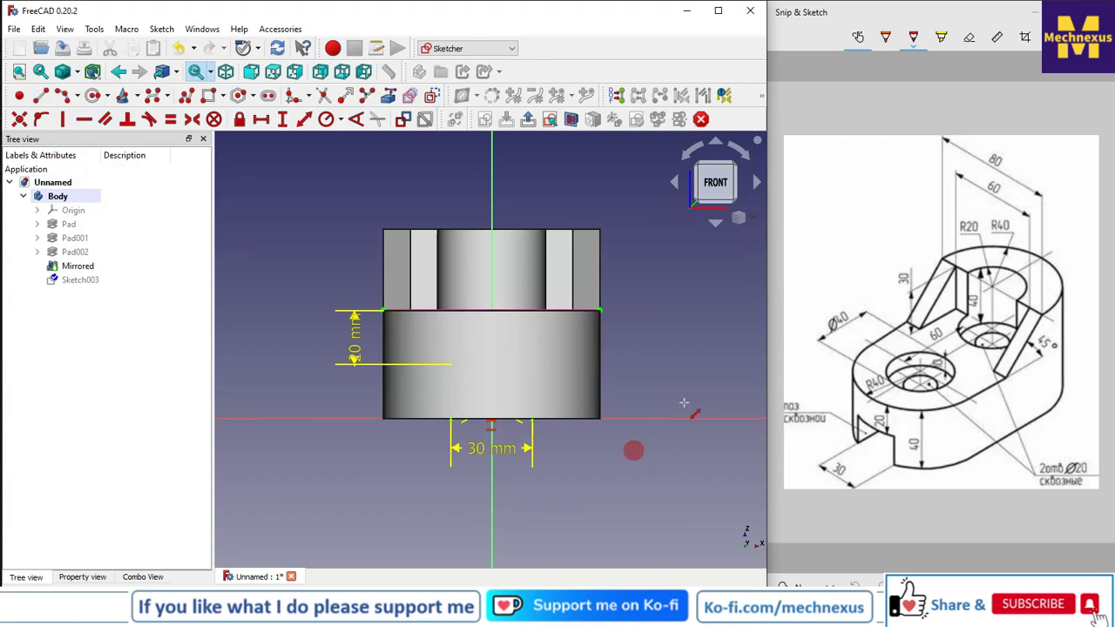
right_click(742, 219)
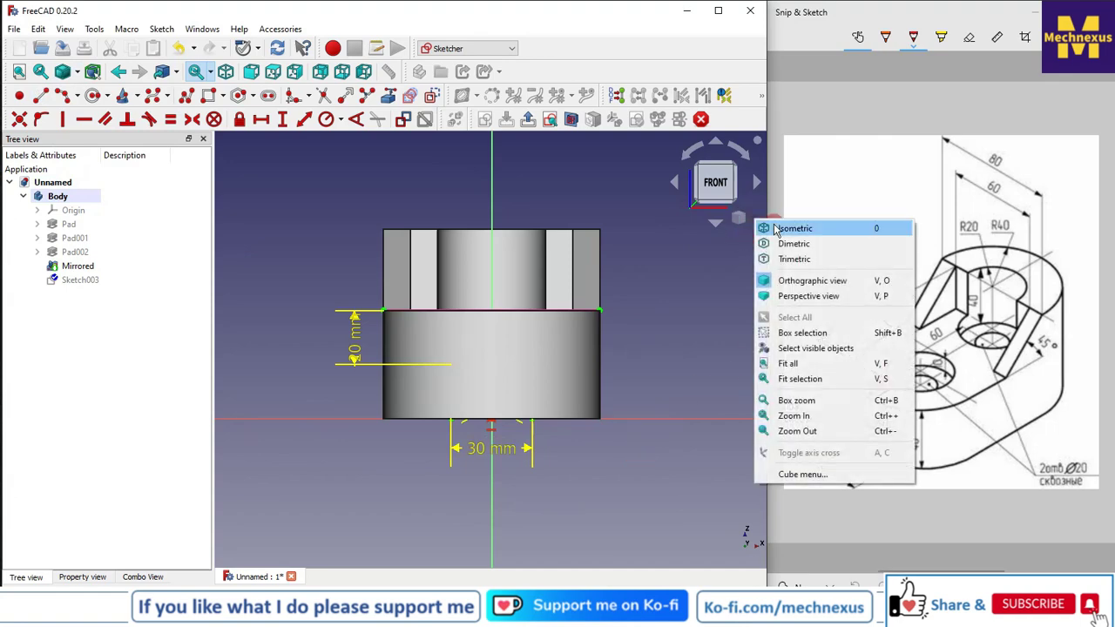
click(768, 227)
scroll(550, 327, down, 1)
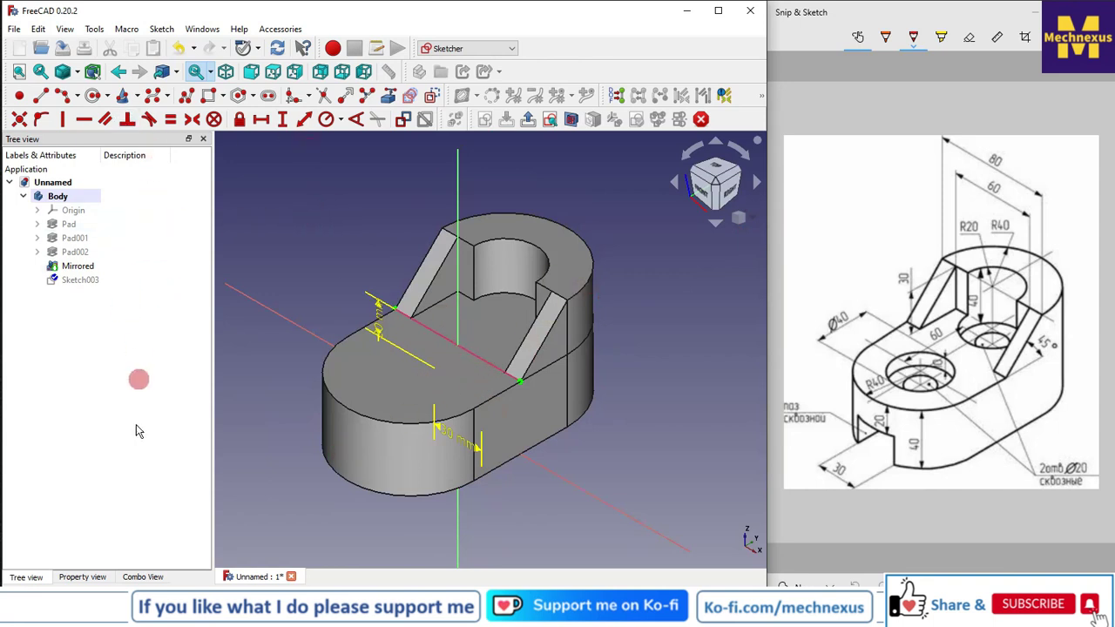
click(143, 577)
click(135, 184)
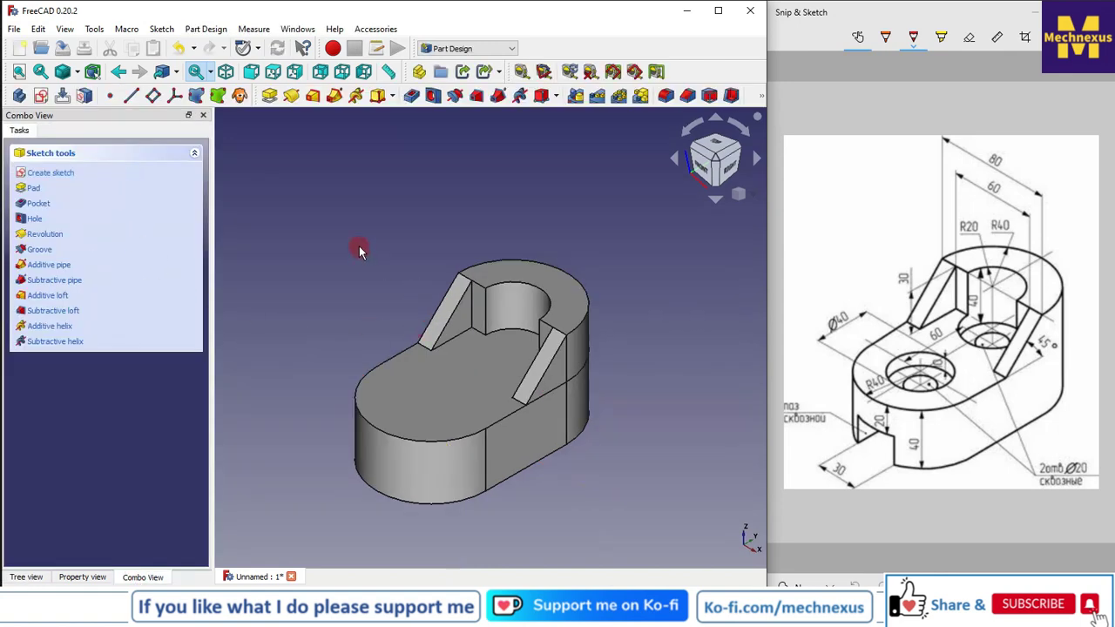
- Start a Pocket from the 30 mm wide rectangle sketch for the bottom groove
click(276, 258)
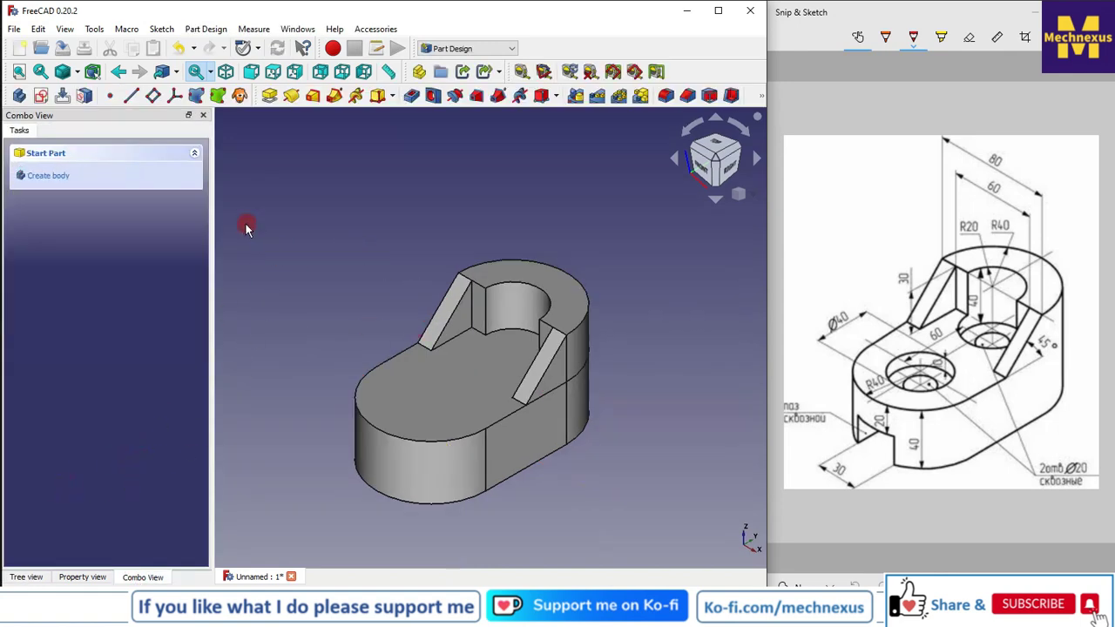
click(26, 578)
click(83, 256)
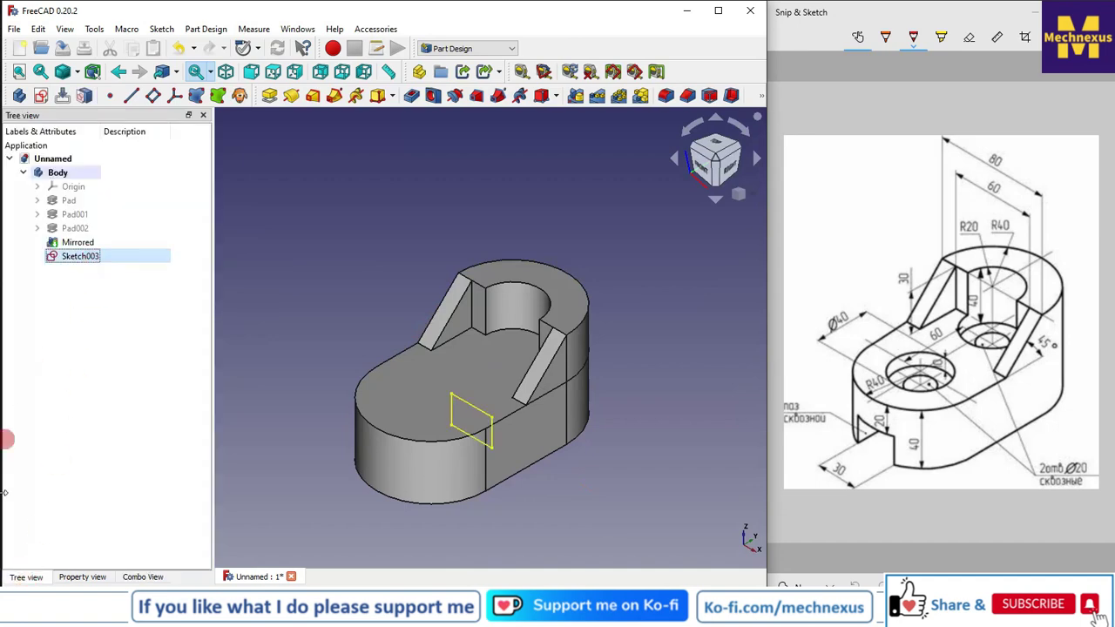
click(410, 96)
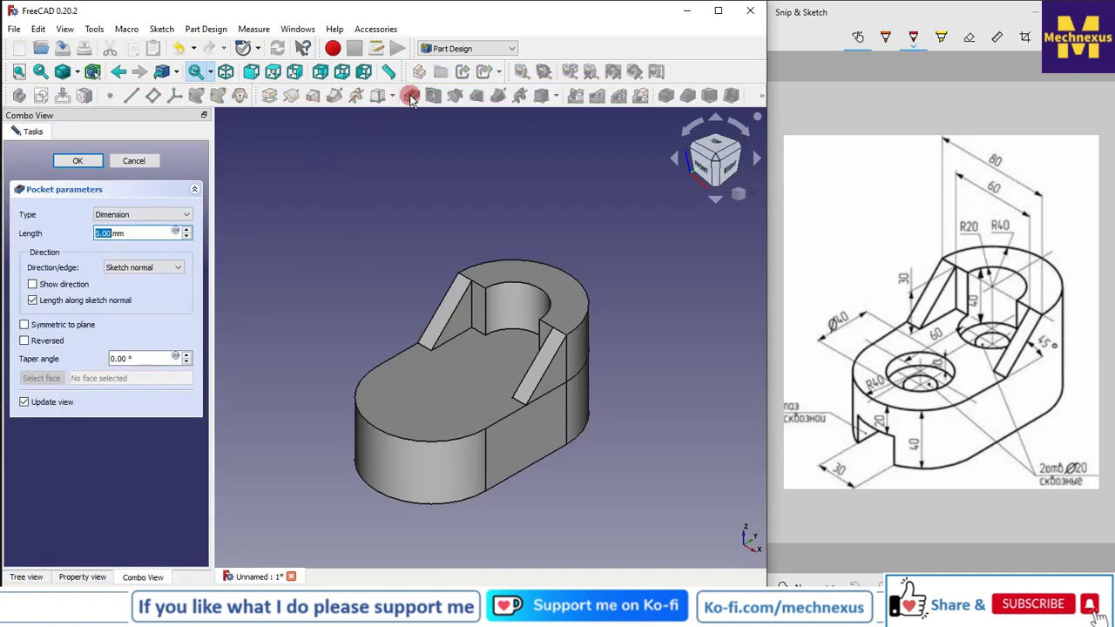
- Try the Two dimensions and Through all types on the groove pocket and inspect the cut from below
click(133, 218)
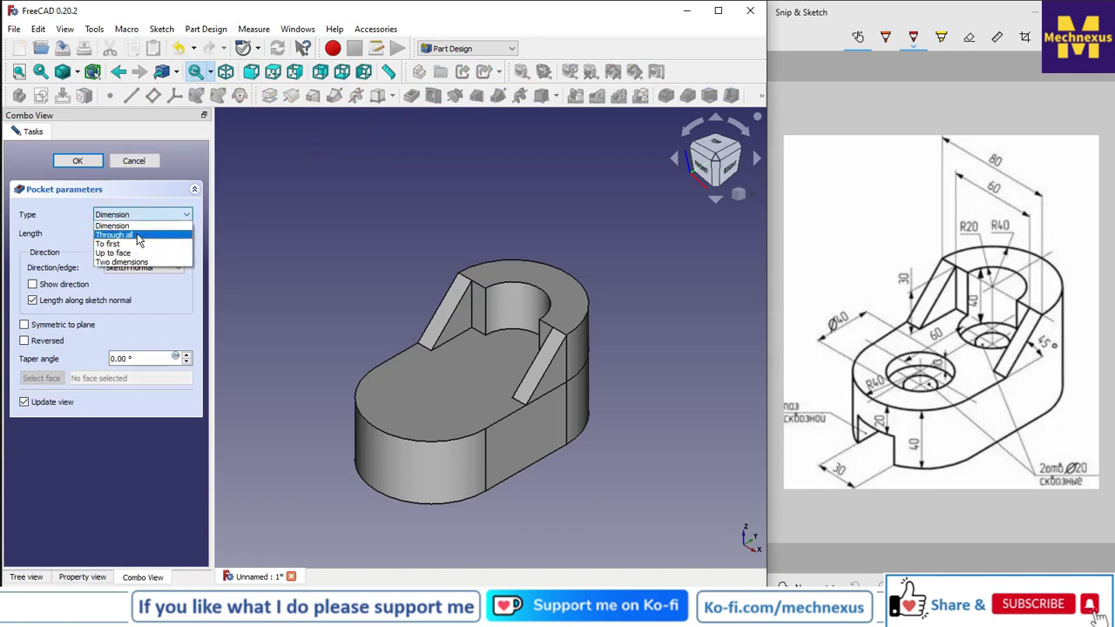
click(123, 262)
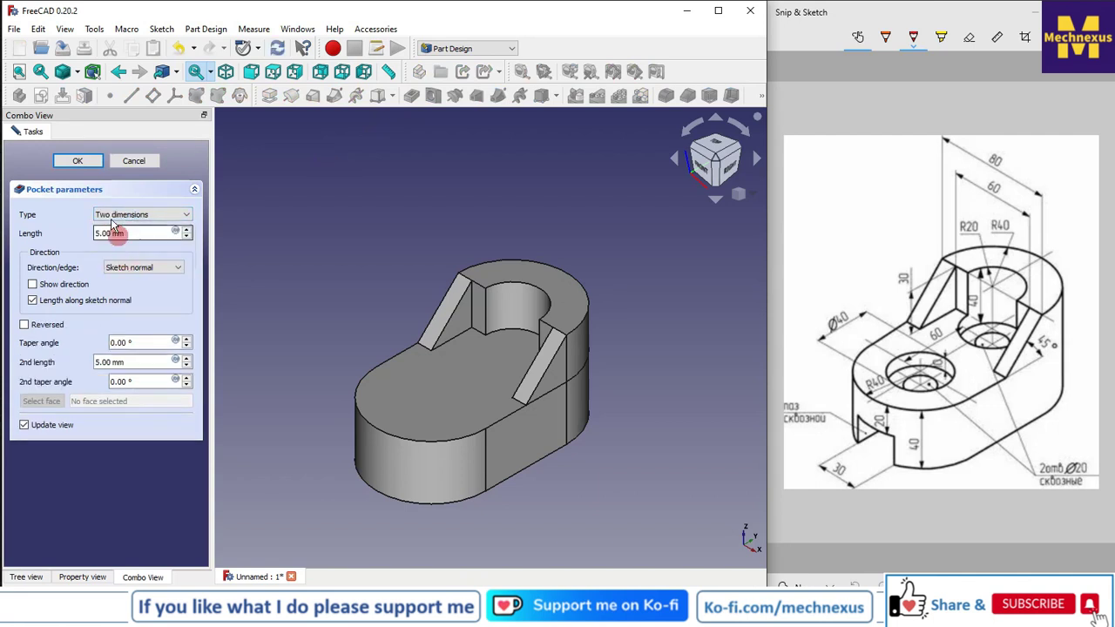
click(122, 235)
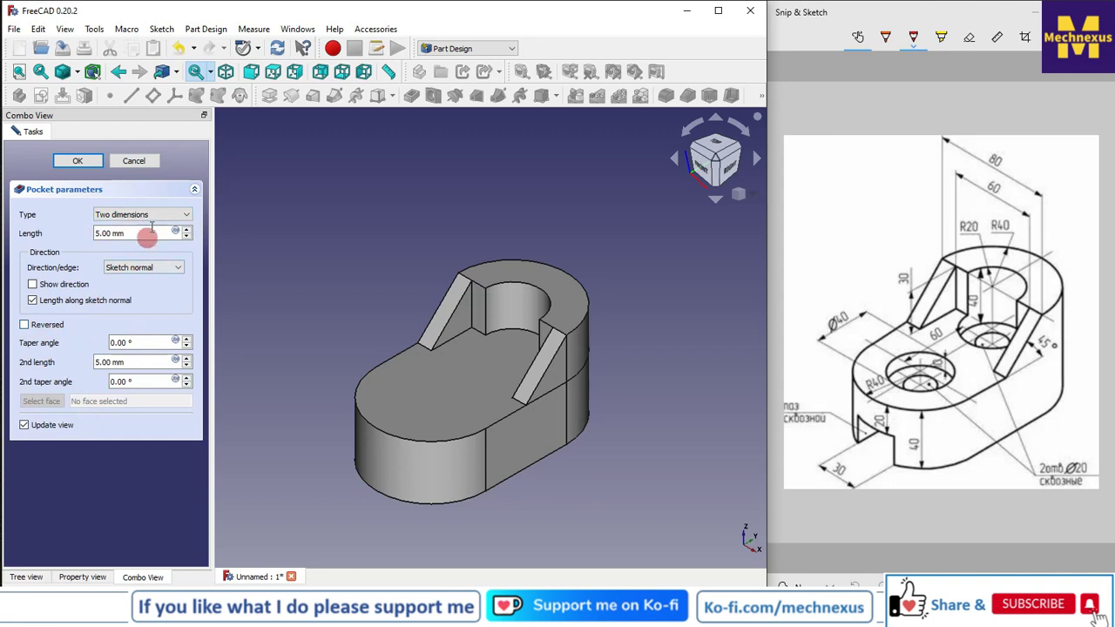
click(150, 218)
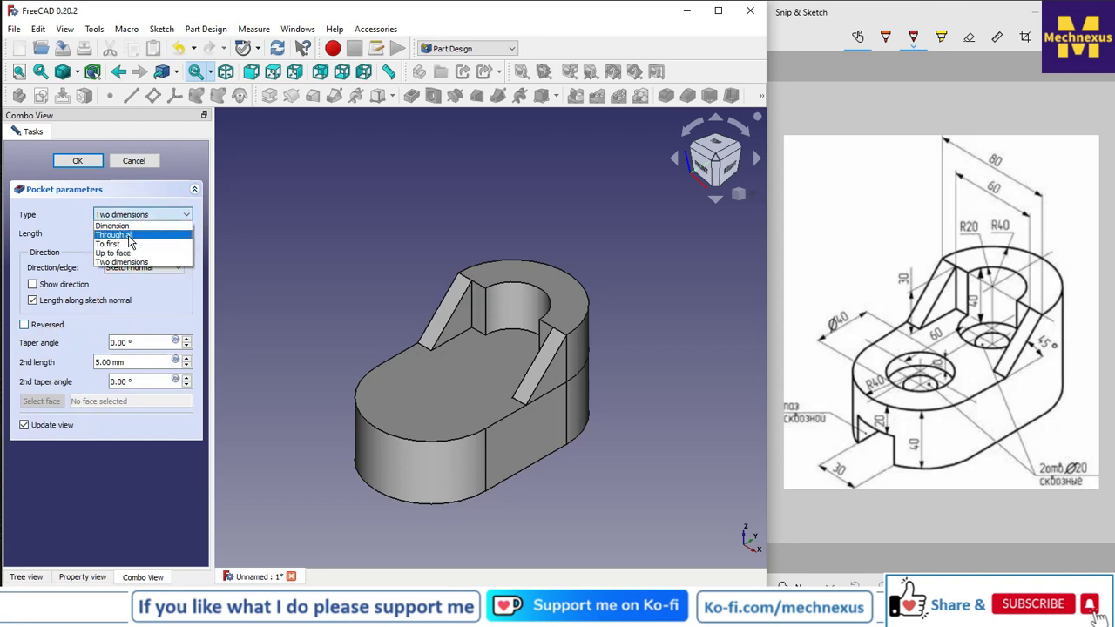
click(129, 237)
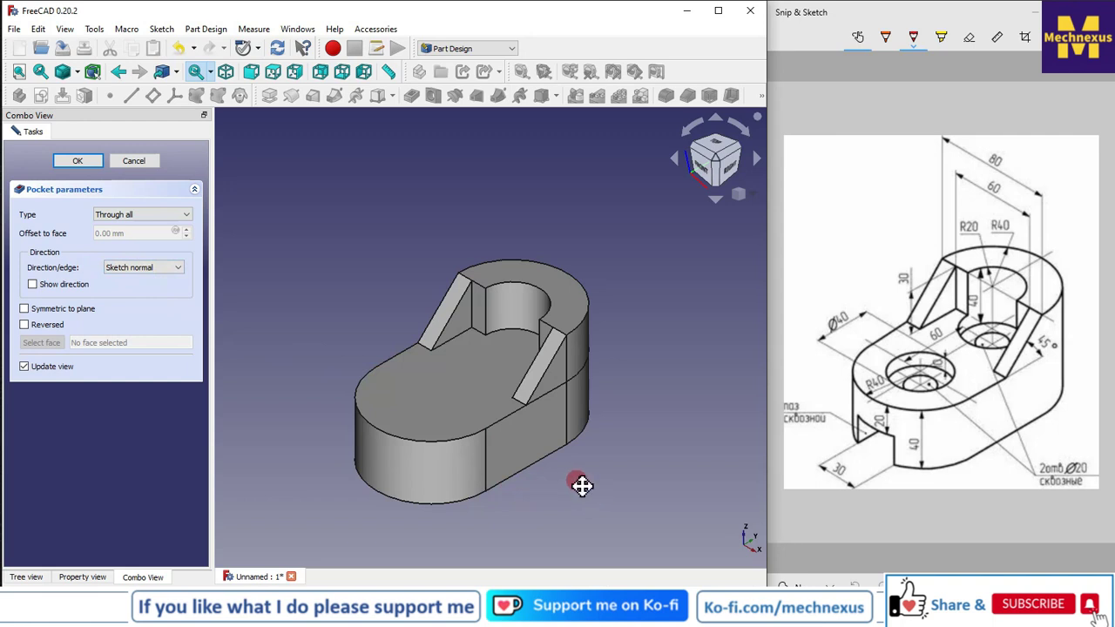
drag(582, 486, 465, 393)
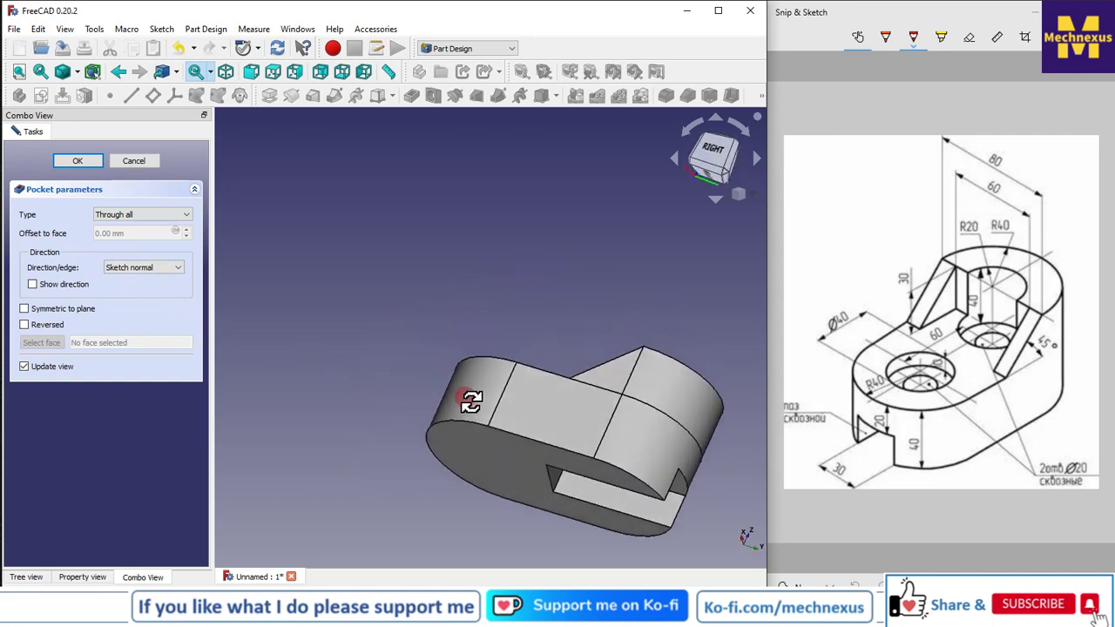
- Cut the groove both ways from its sketch using the Two dimensions type, with length and 2nd length of 100 mm
click(117, 215)
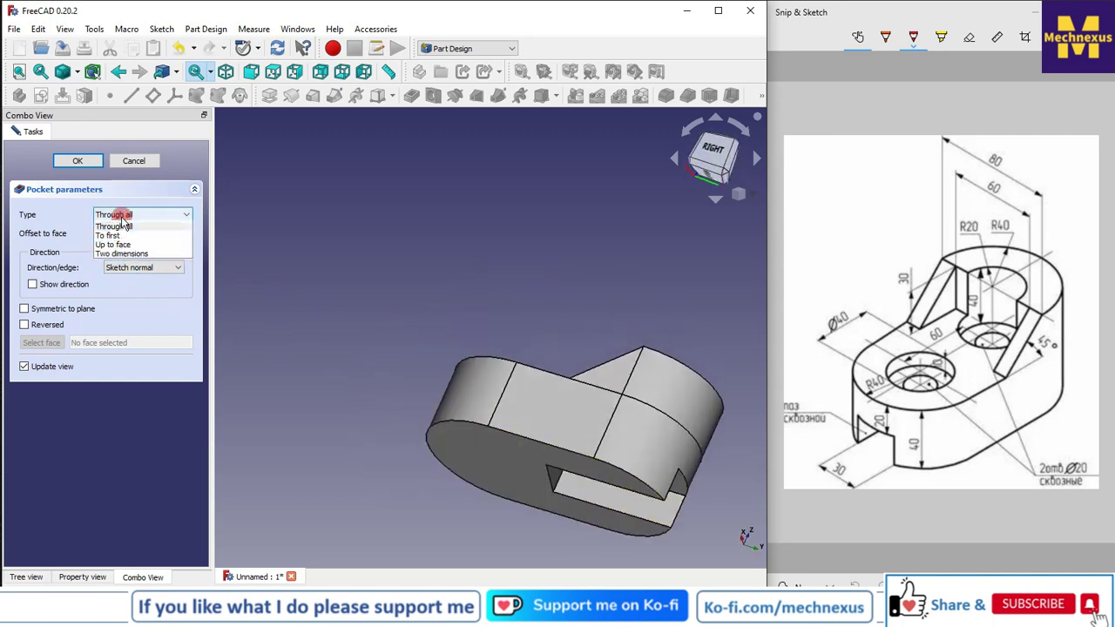
click(135, 263)
click(301, 355)
click(137, 344)
click(96, 362)
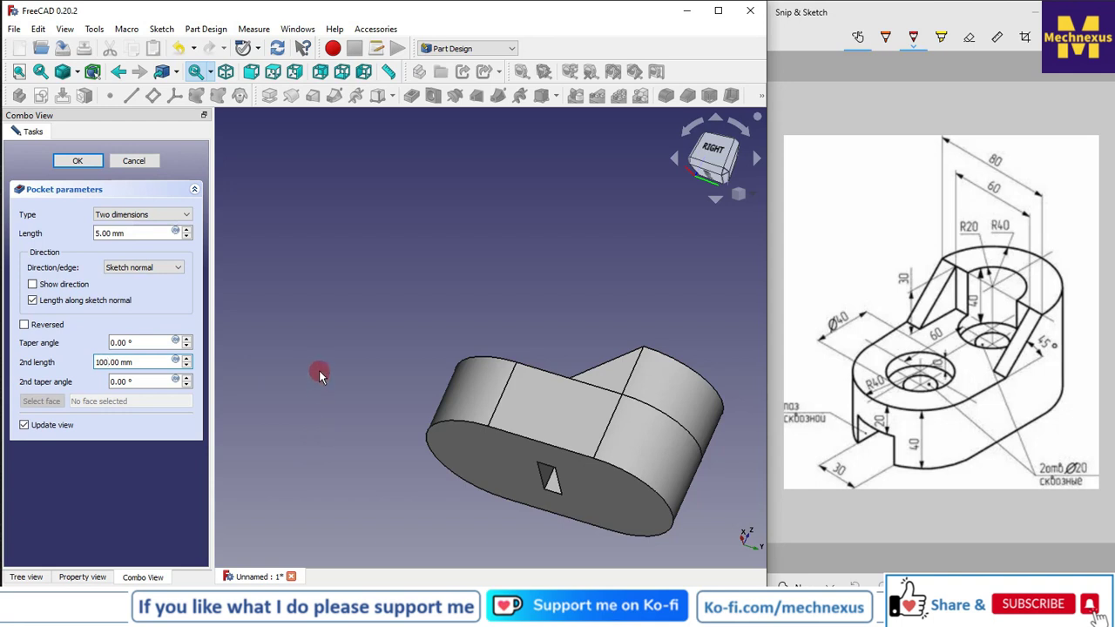
click(103, 233)
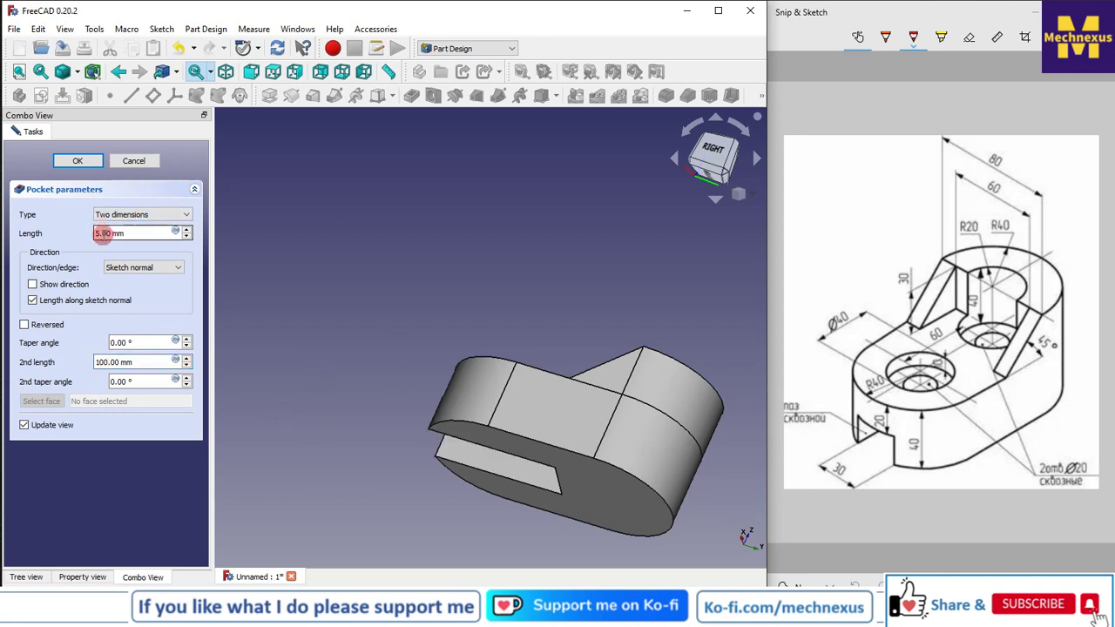
drag(100, 233, 79, 235)
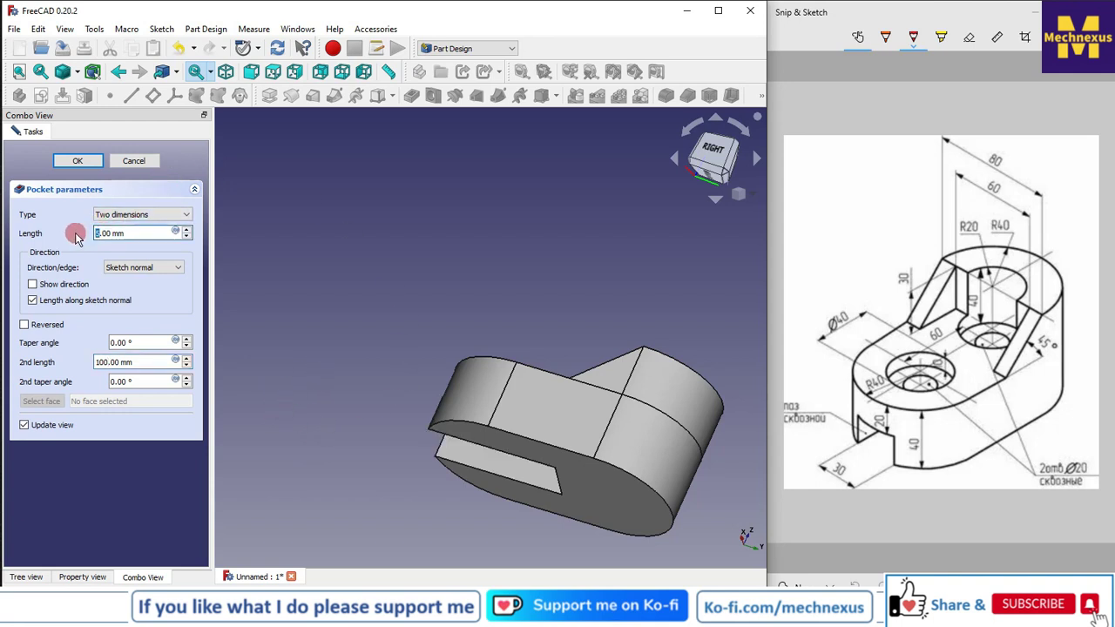
text(100)
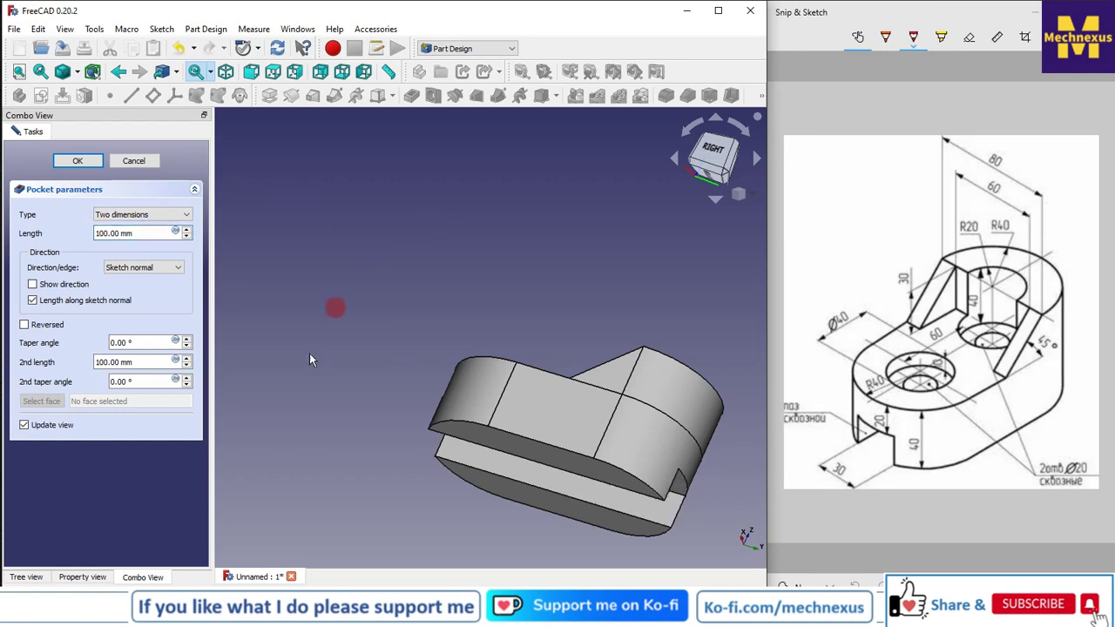
click(78, 161)
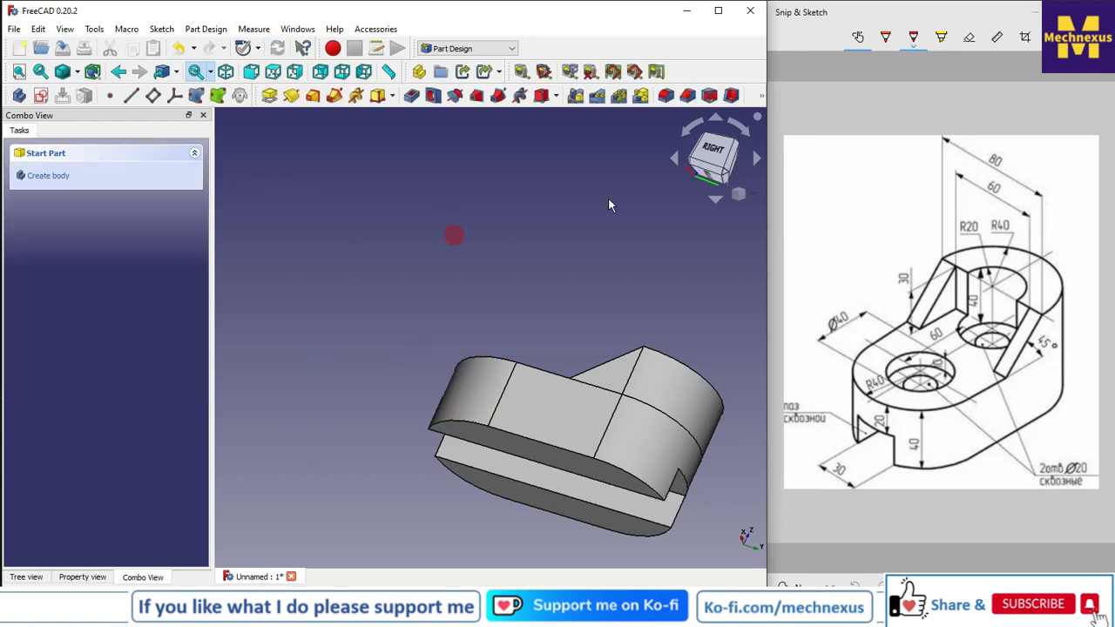
- Create a sketch on the upper face of the slot-shaped base, viewing the part isometrically first
click(739, 195)
click(780, 216)
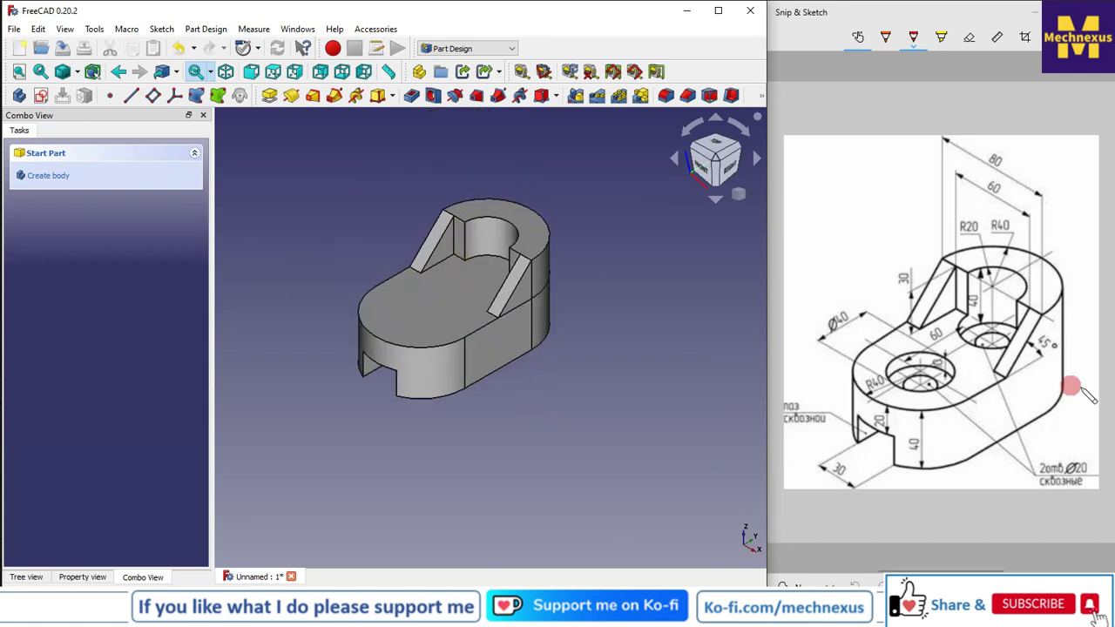
scroll(447, 248, up, 3)
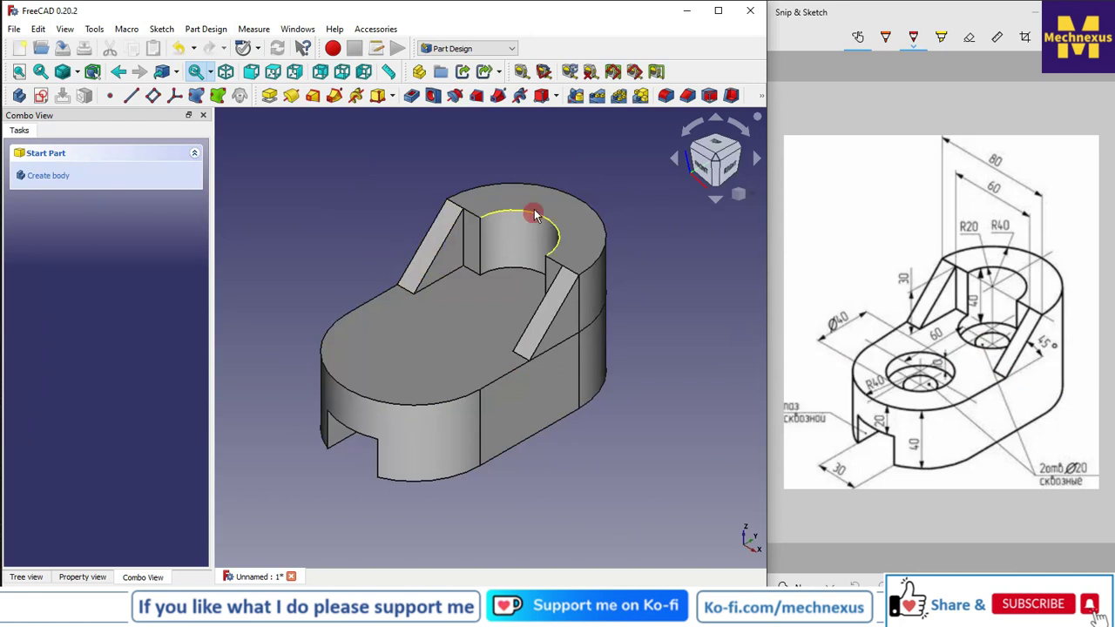
click(418, 335)
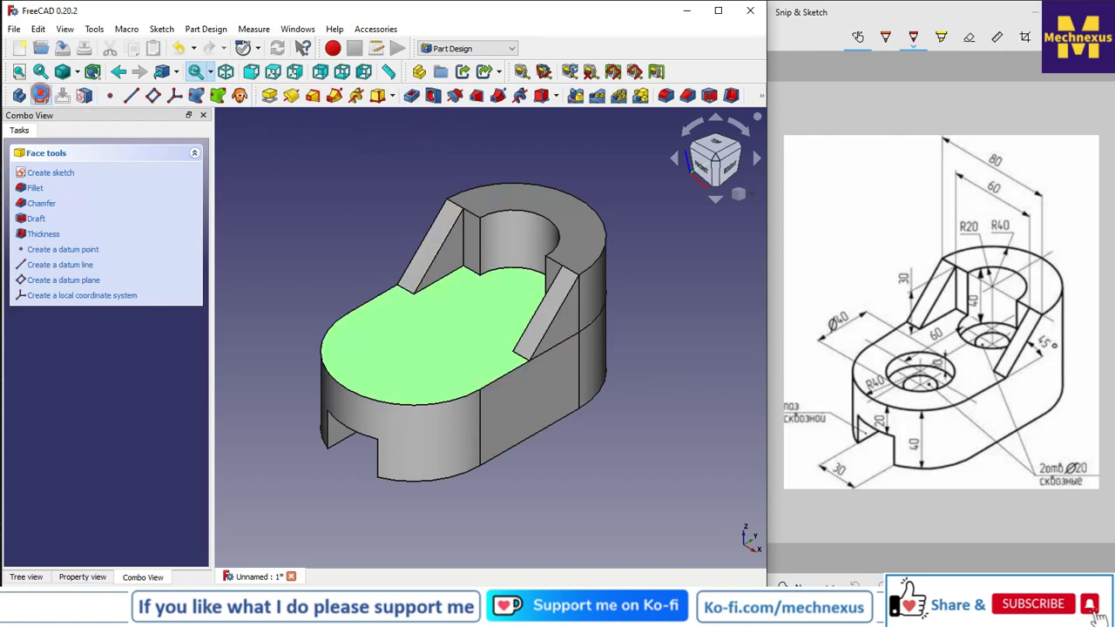
click(40, 94)
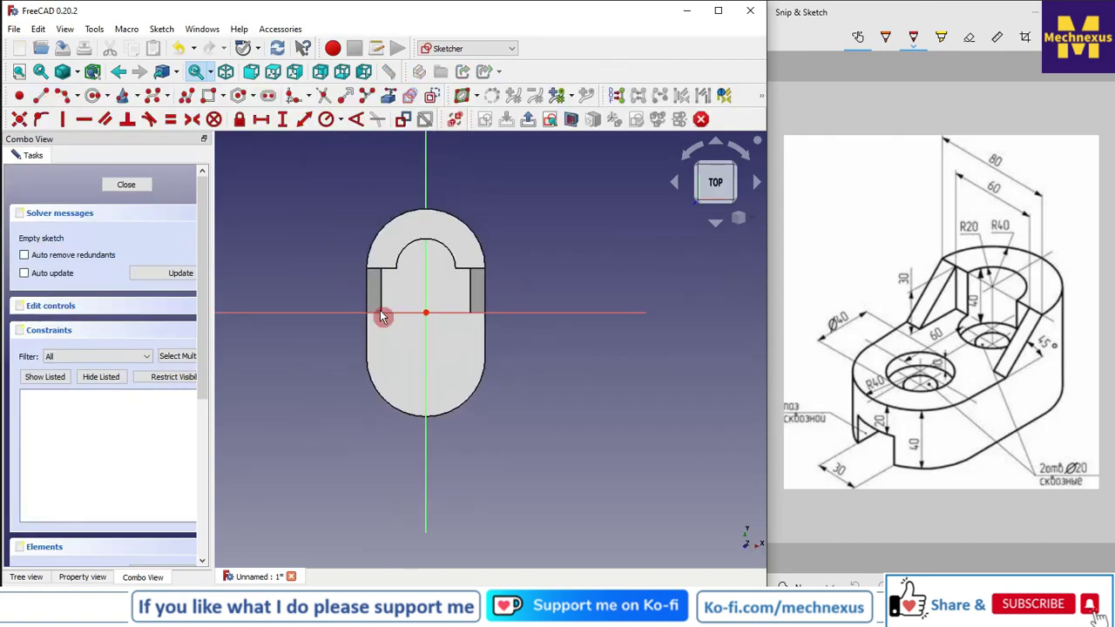
scroll(383, 317, up, 2)
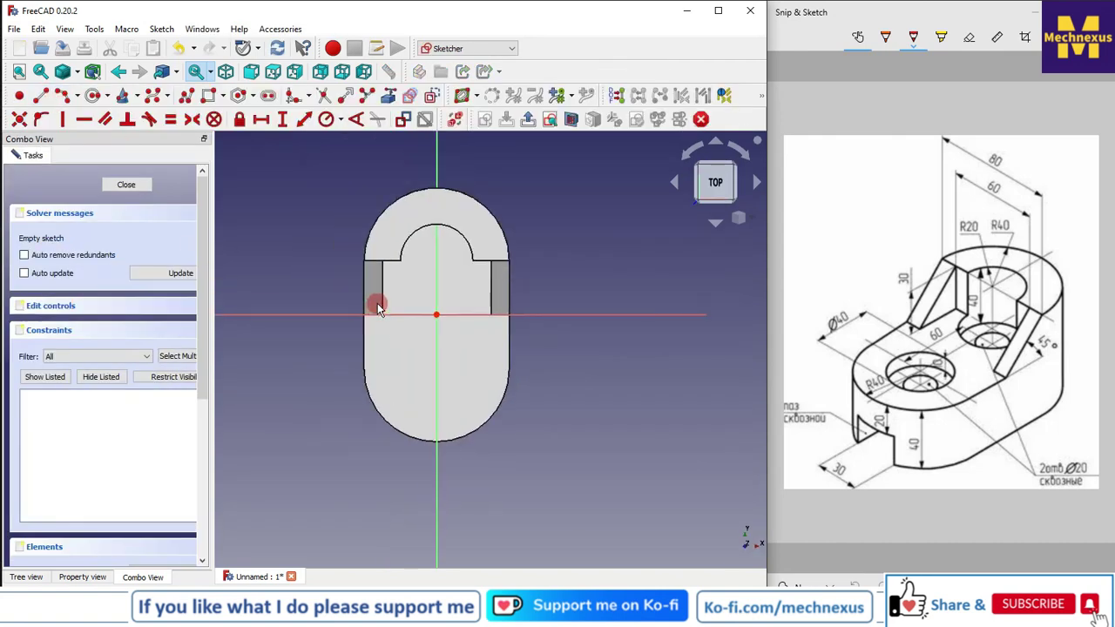
- Link the base's two rounded end arcs into the sketch as external geometry
click(387, 95)
click(486, 206)
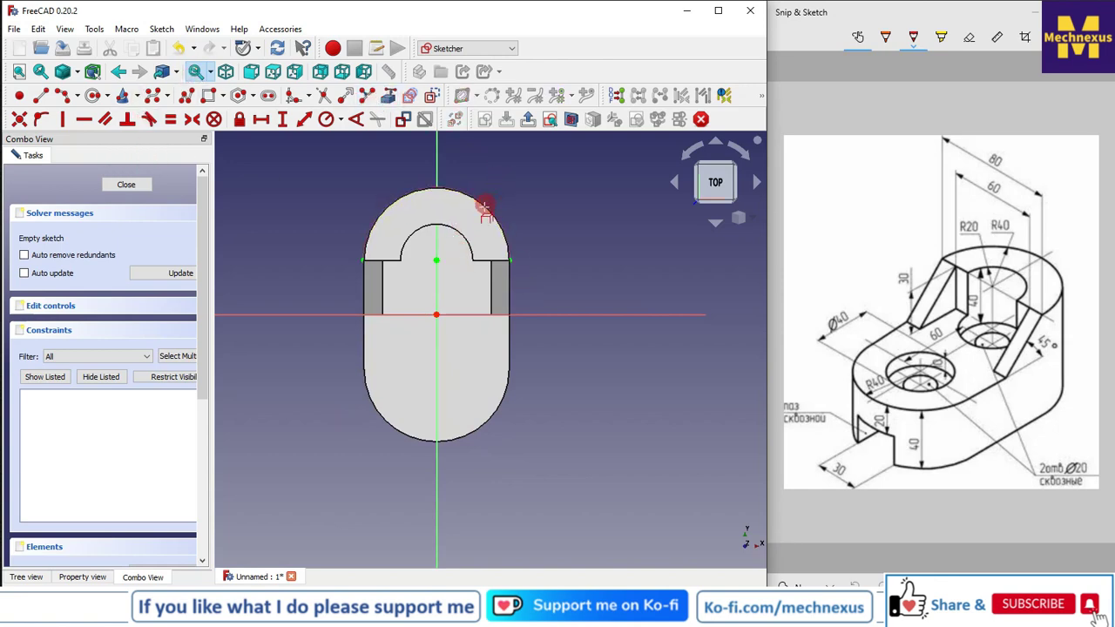
click(477, 428)
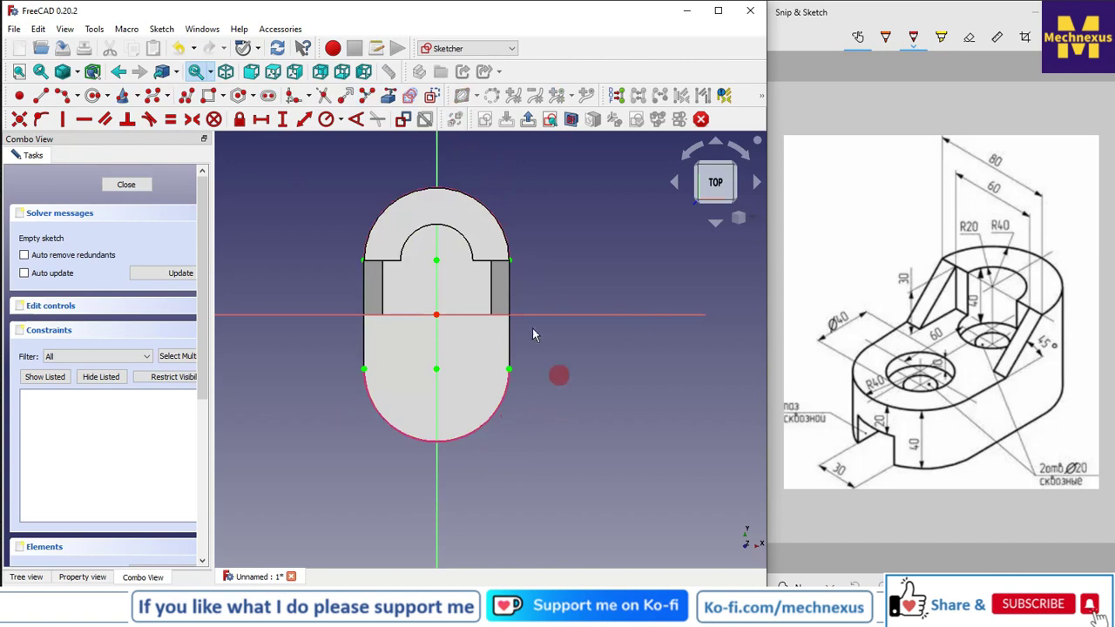
- Draw two circles, one centred on each of the referenced end arcs' centre points
click(95, 96)
scroll(481, 282, up, 2)
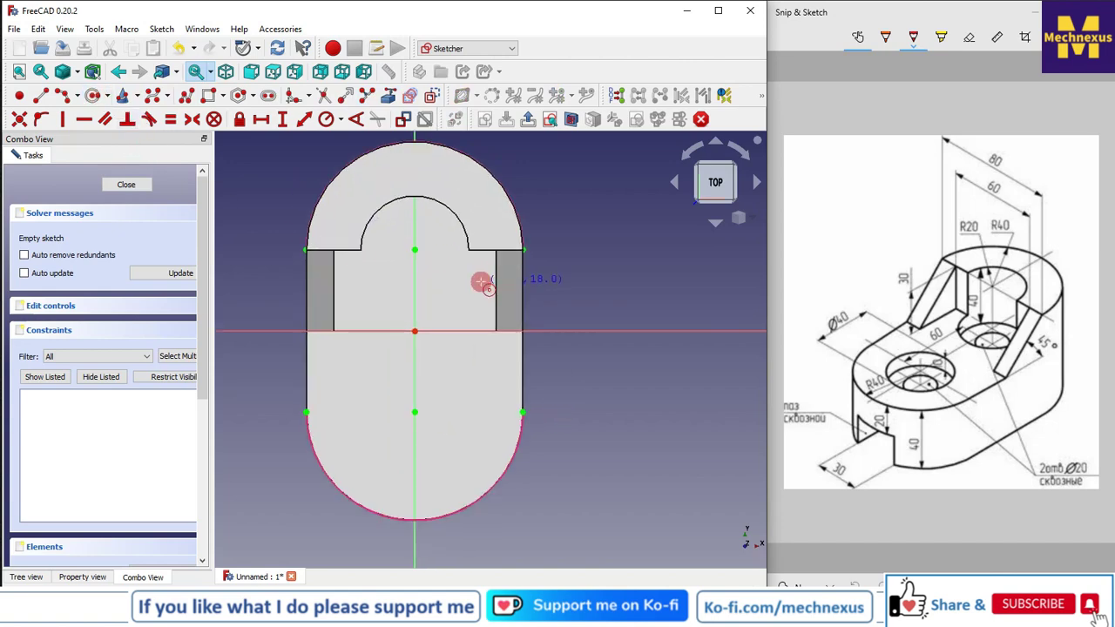
click(415, 250)
click(434, 276)
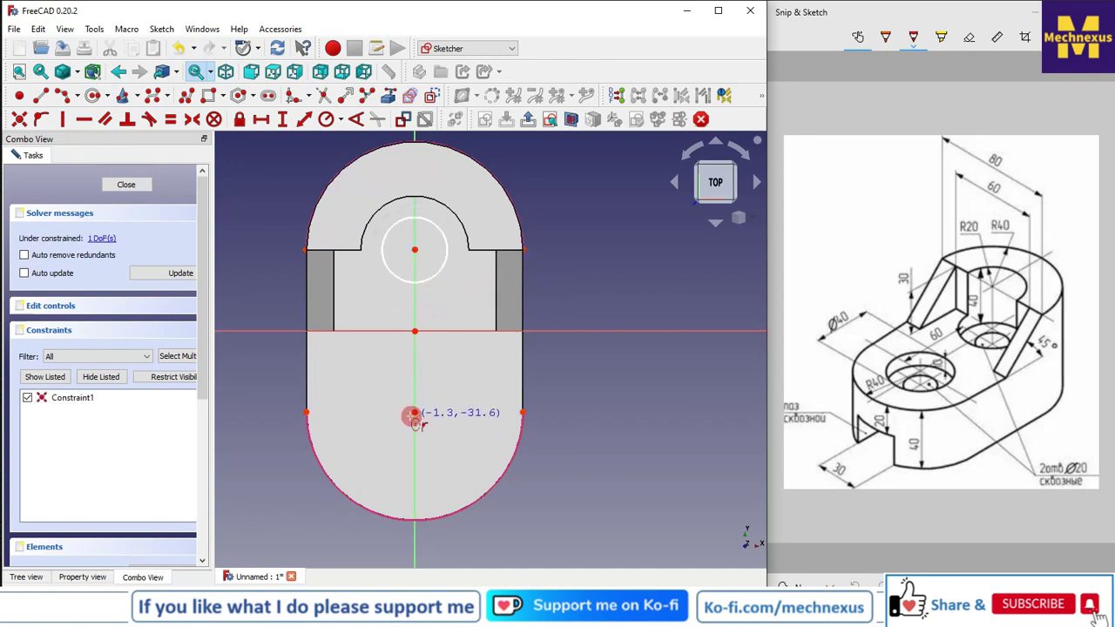
click(414, 413)
click(445, 443)
right_click(526, 381)
- Constrain the two circles to equal size
click(438, 379)
click(431, 279)
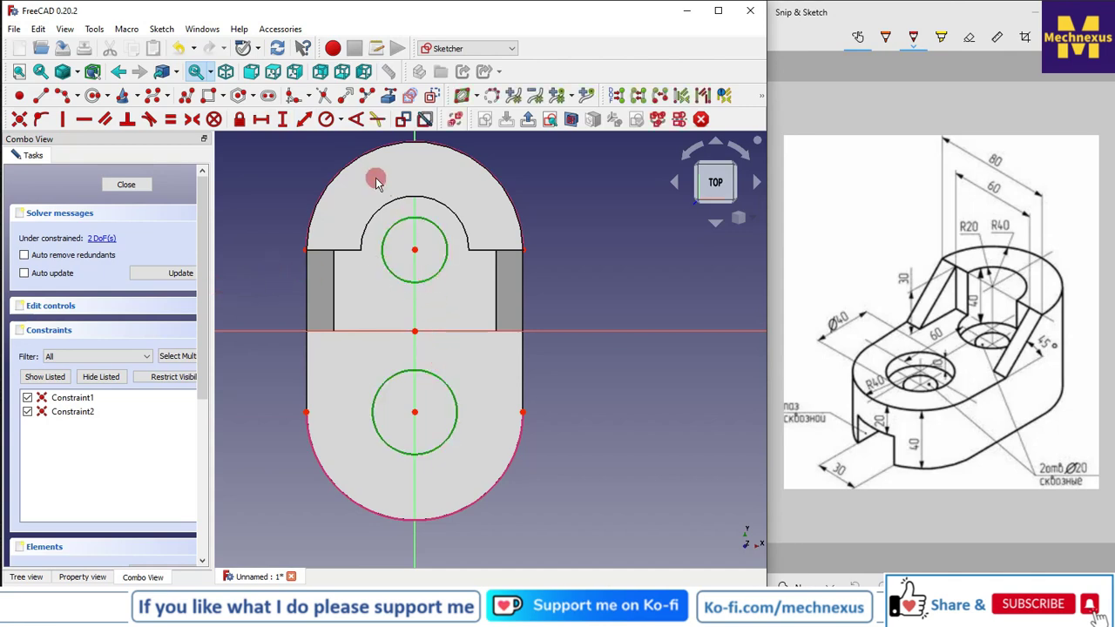
click(170, 120)
- Add a radius constraint of 40 mm to the circle at the base's front end
click(455, 400)
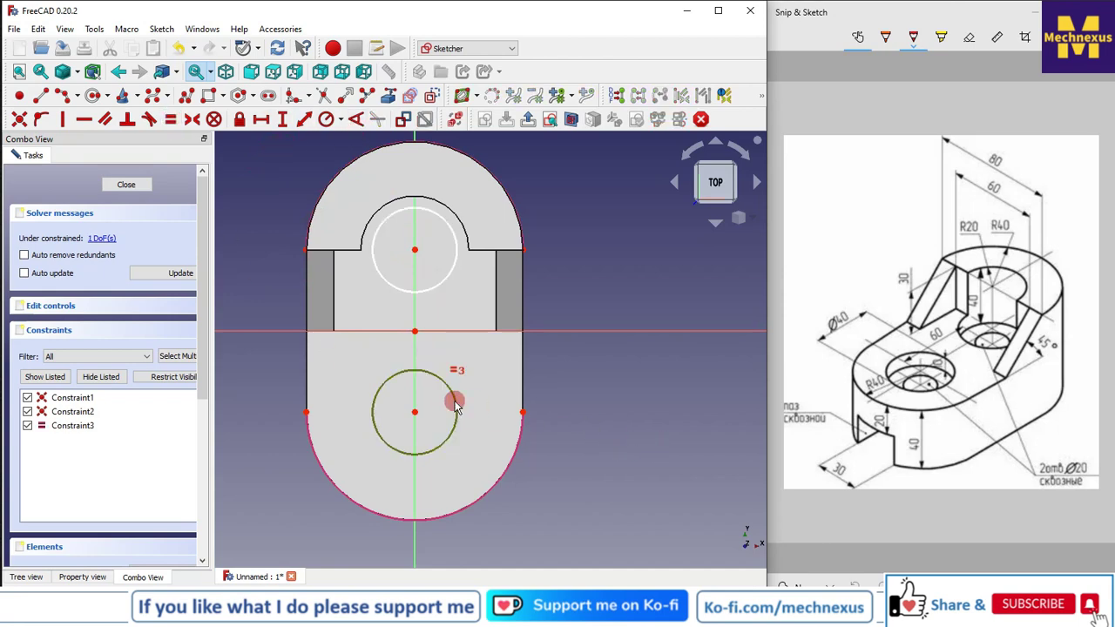
click(342, 122)
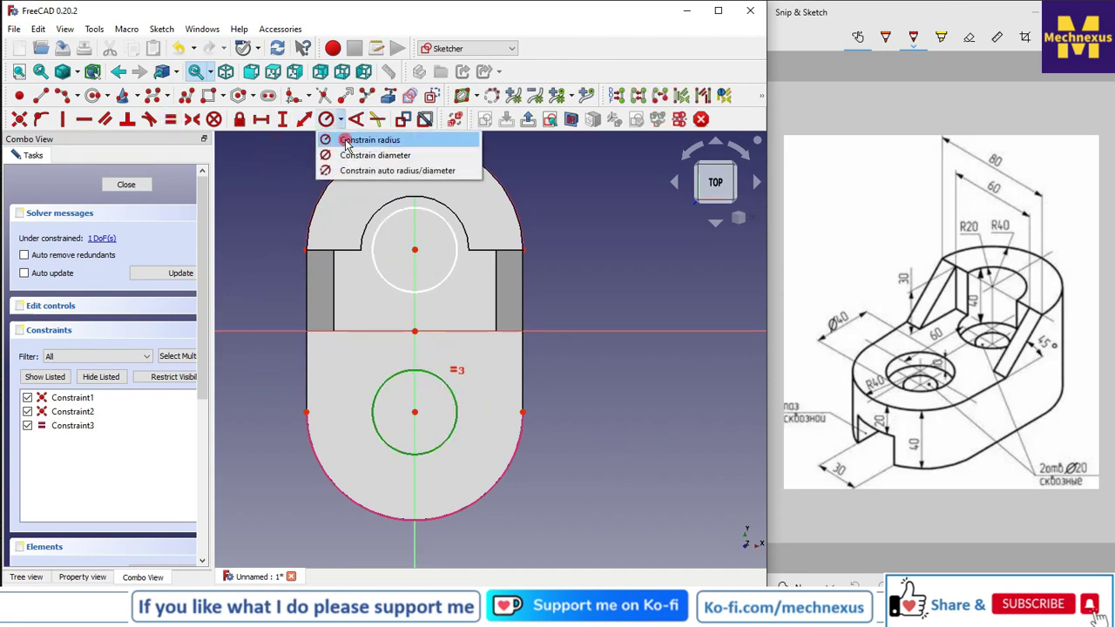
click(364, 139)
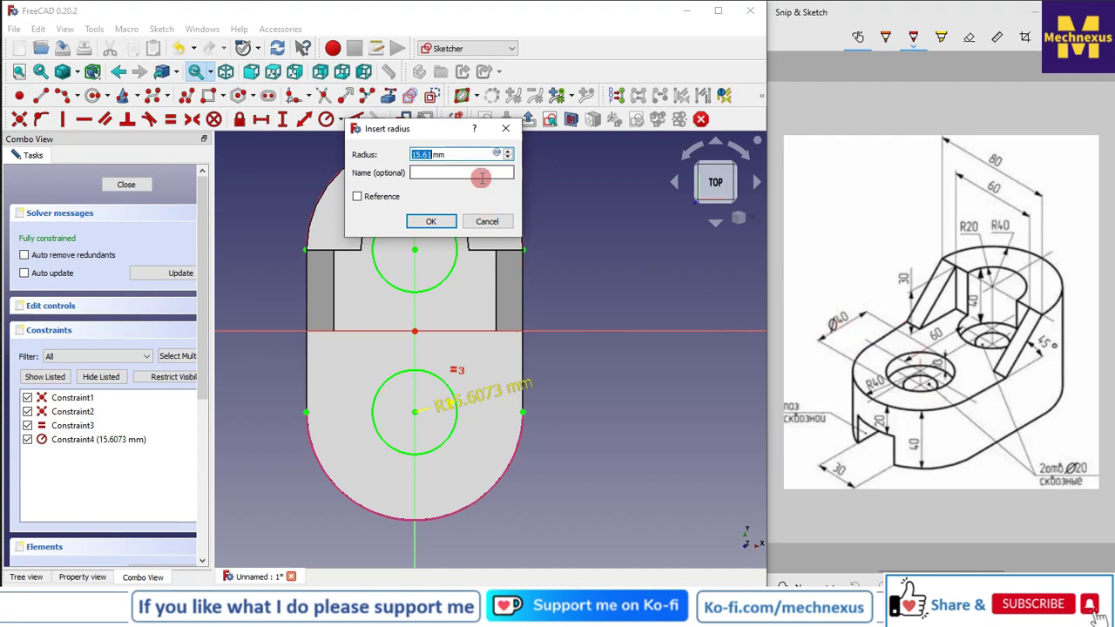
text(40)
click(430, 221)
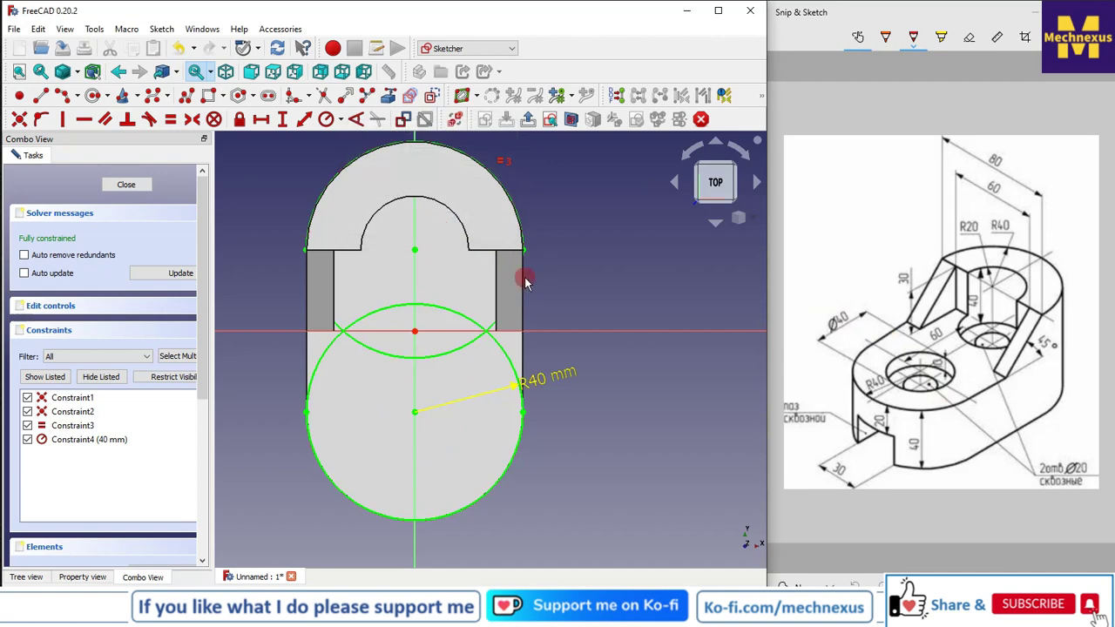
- Set the front circle's radius constraint to 20 mm and close the sketch
double_click(522, 383)
text(20)
key(Return)
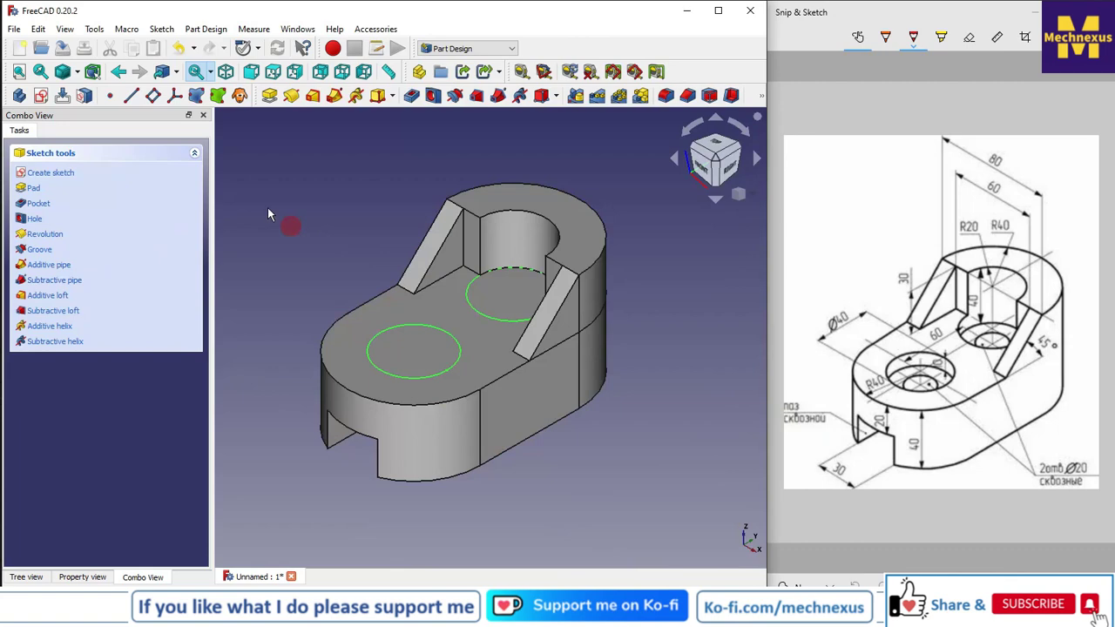
- Create a Hole feature from the two-circle sketch and set the hole diameter to 20 mm
click(430, 98)
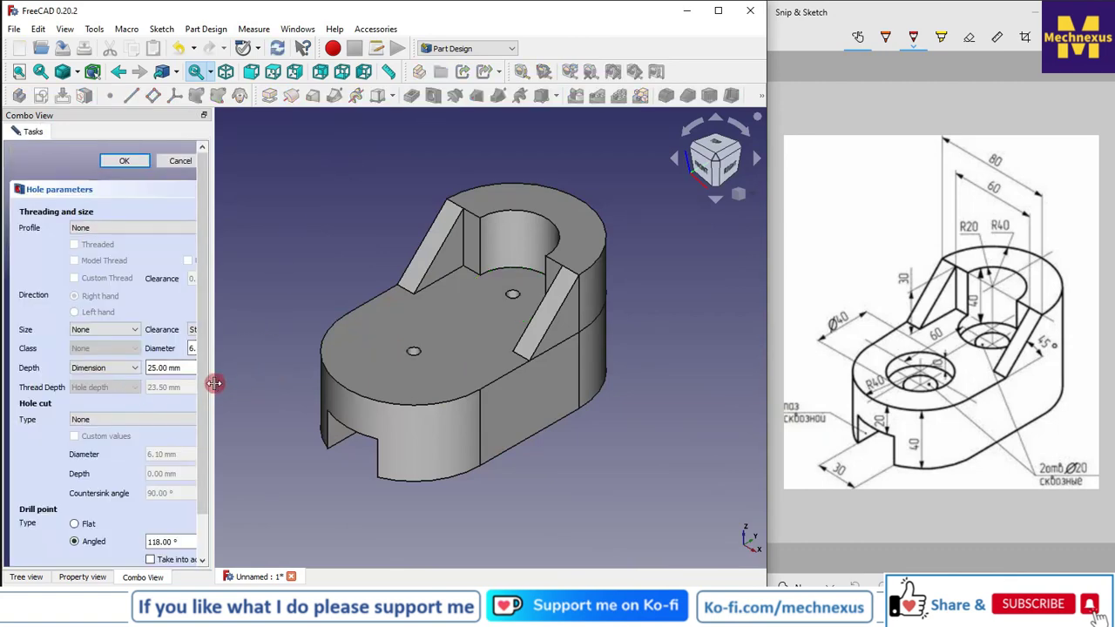
drag(212, 383, 338, 404)
click(243, 349)
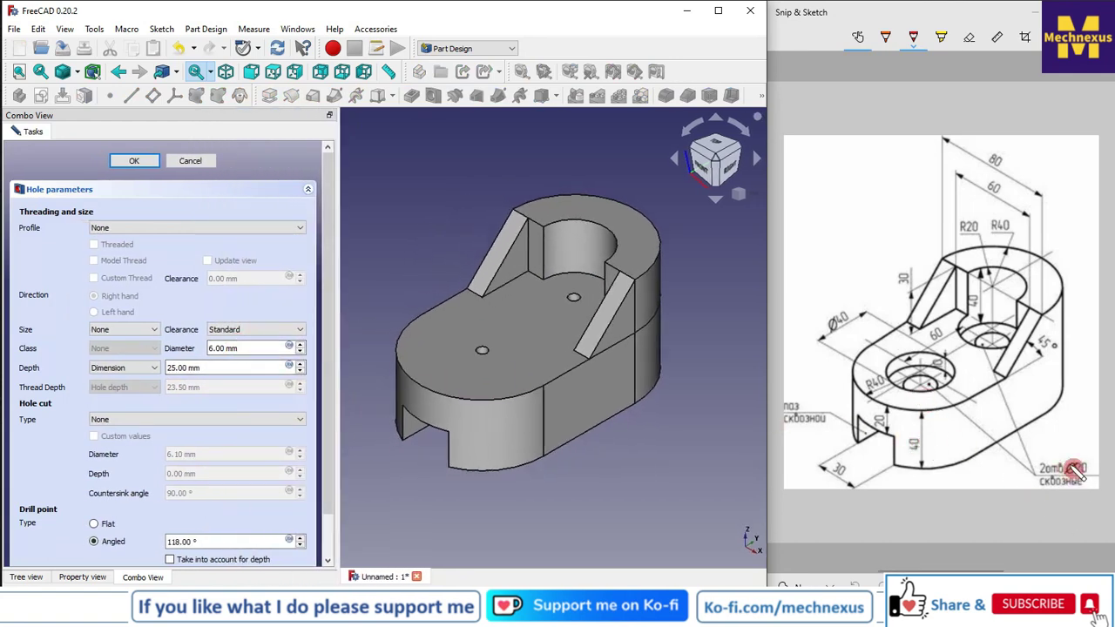
double_click(222, 348)
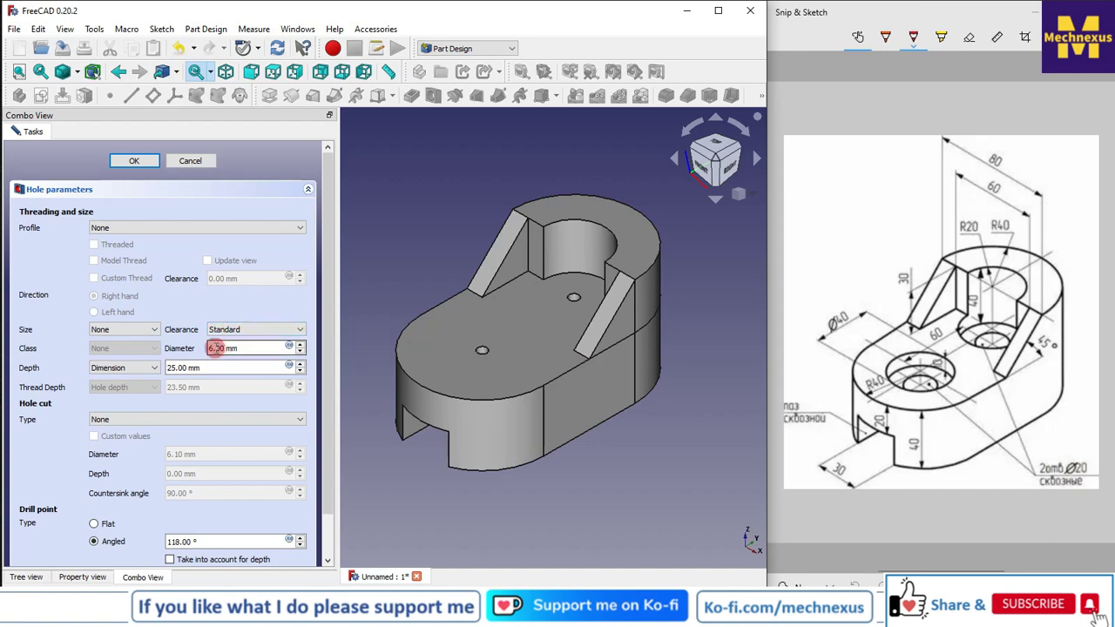
text(5)
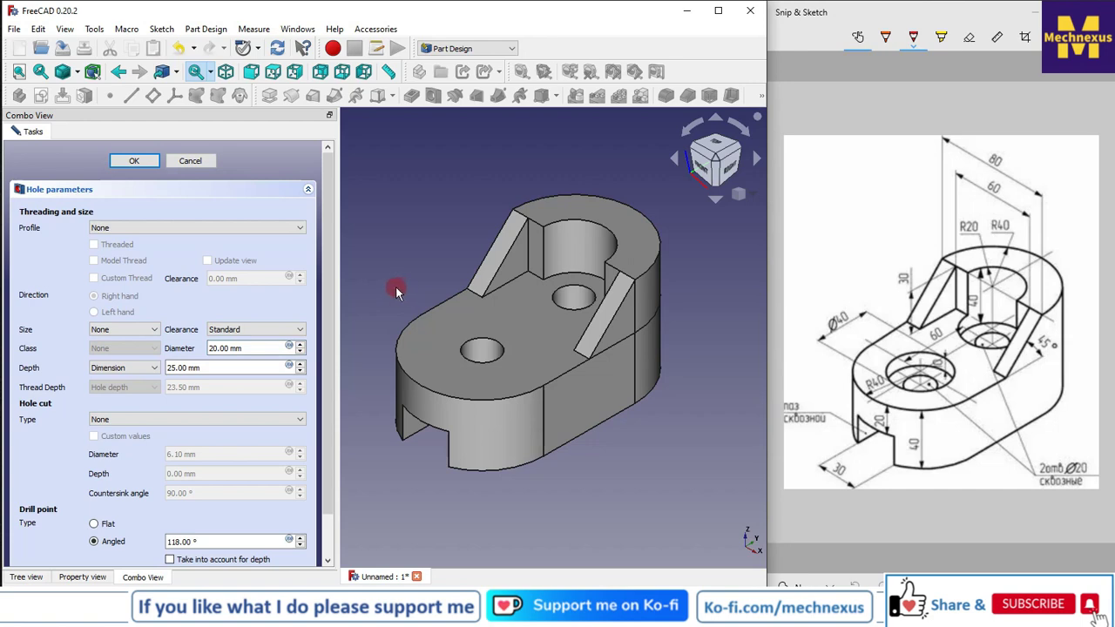
- Give the two holes a counterbore cut 40 mm in diameter and 10 mm deep, and finish the Hole feature
click(127, 420)
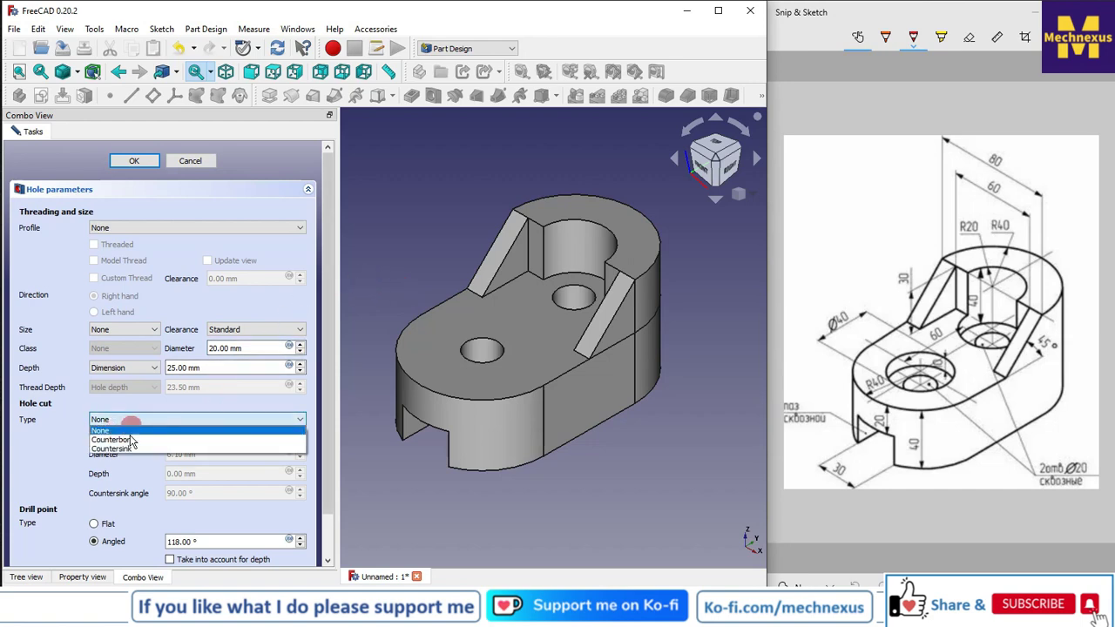
click(115, 440)
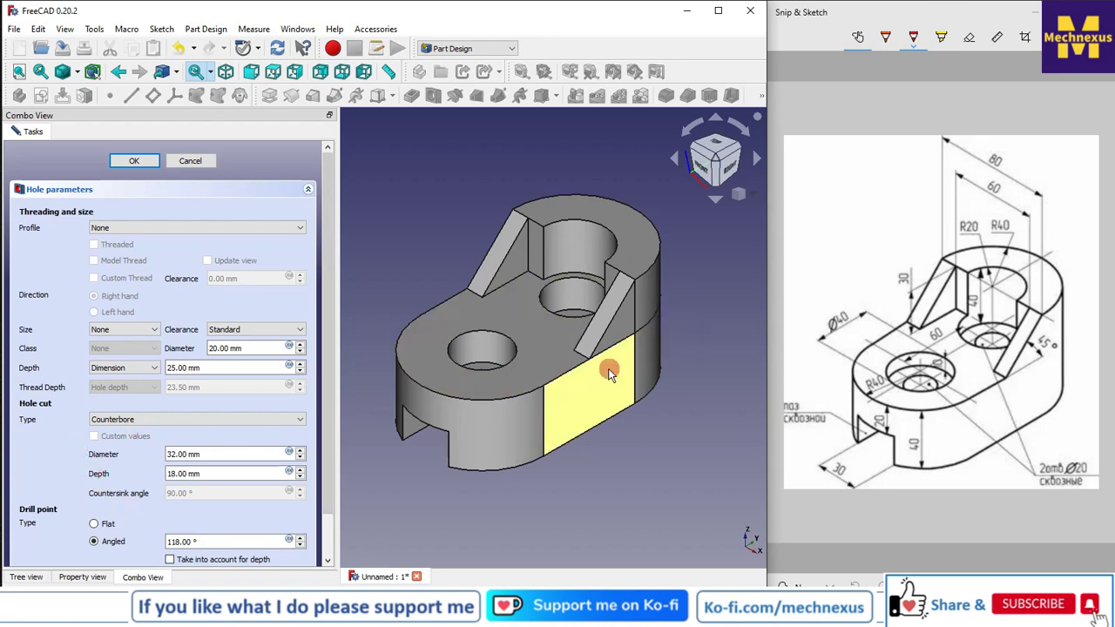
middle_drag(609, 372, 590, 323)
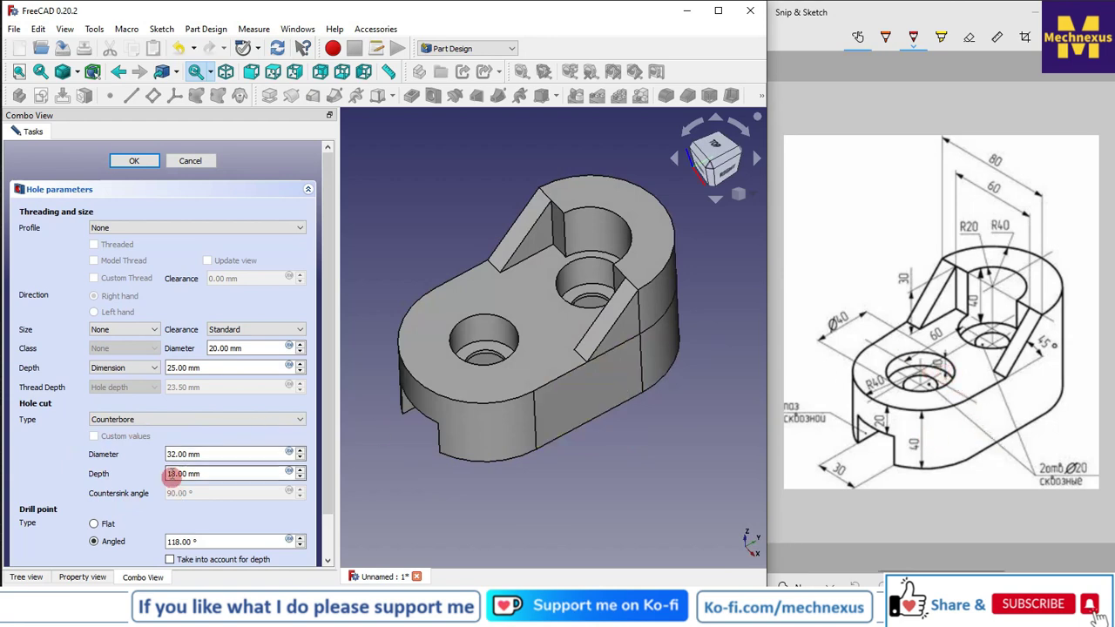
drag(175, 454, 155, 454)
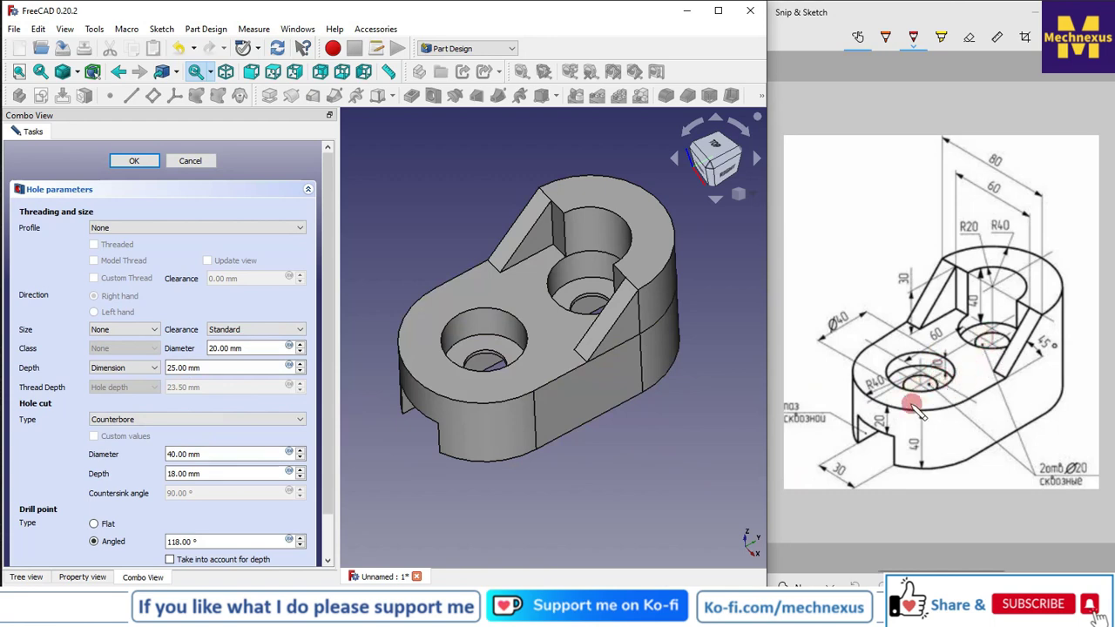
click(177, 473)
double_click(173, 473)
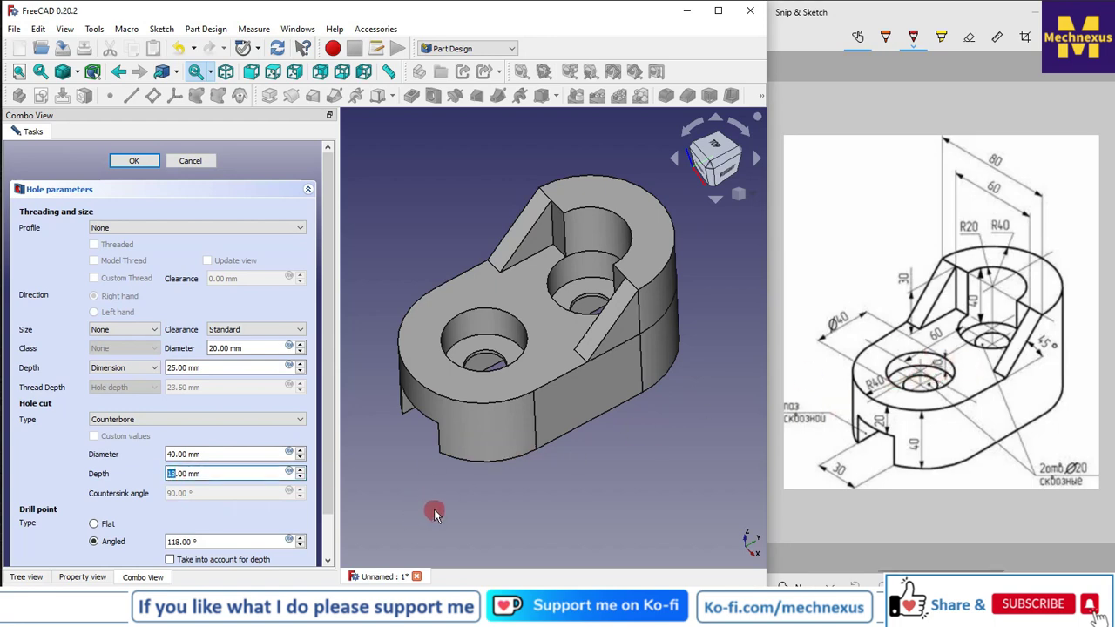
text(10)
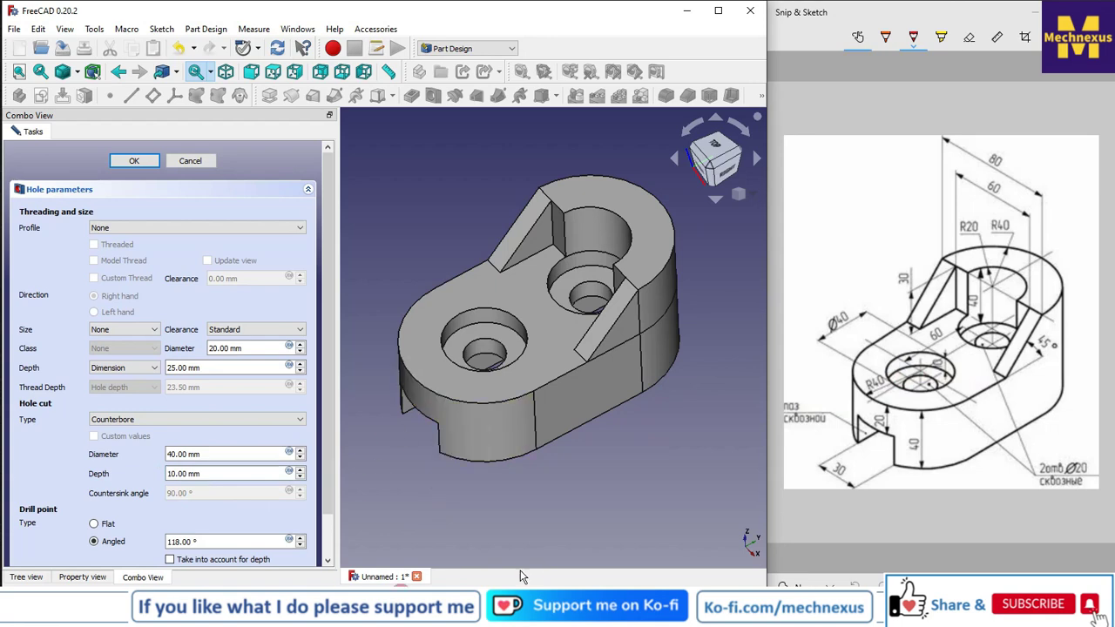
click(132, 162)
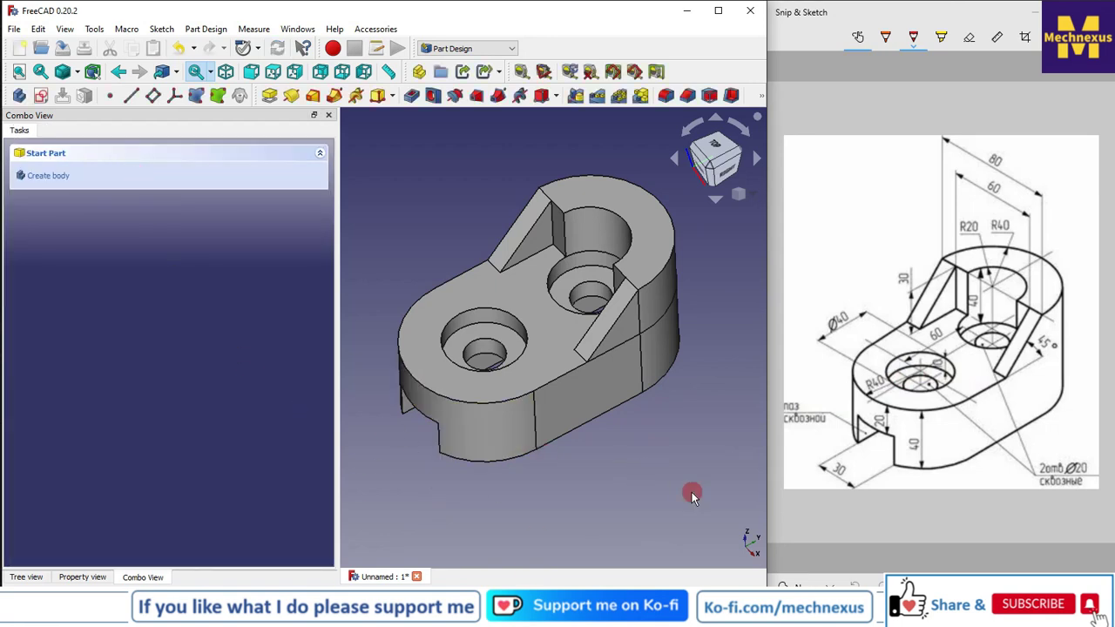
- Show the bracket in isometric view alongside its model tree and examine the counterbored holes, ribs and groove against the drawing
click(751, 195)
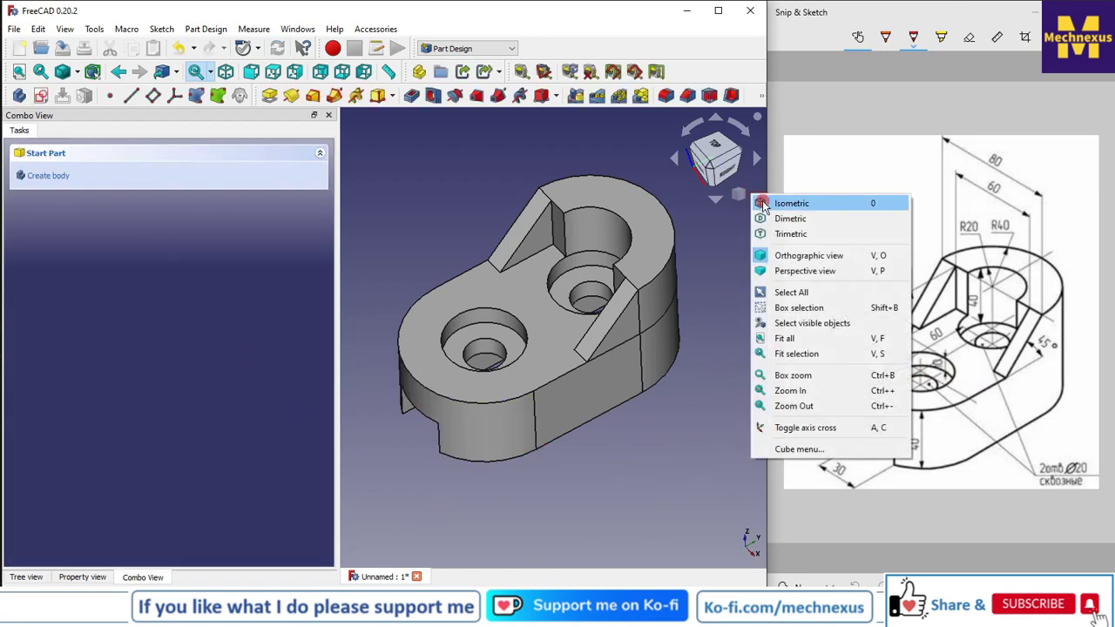
click(771, 200)
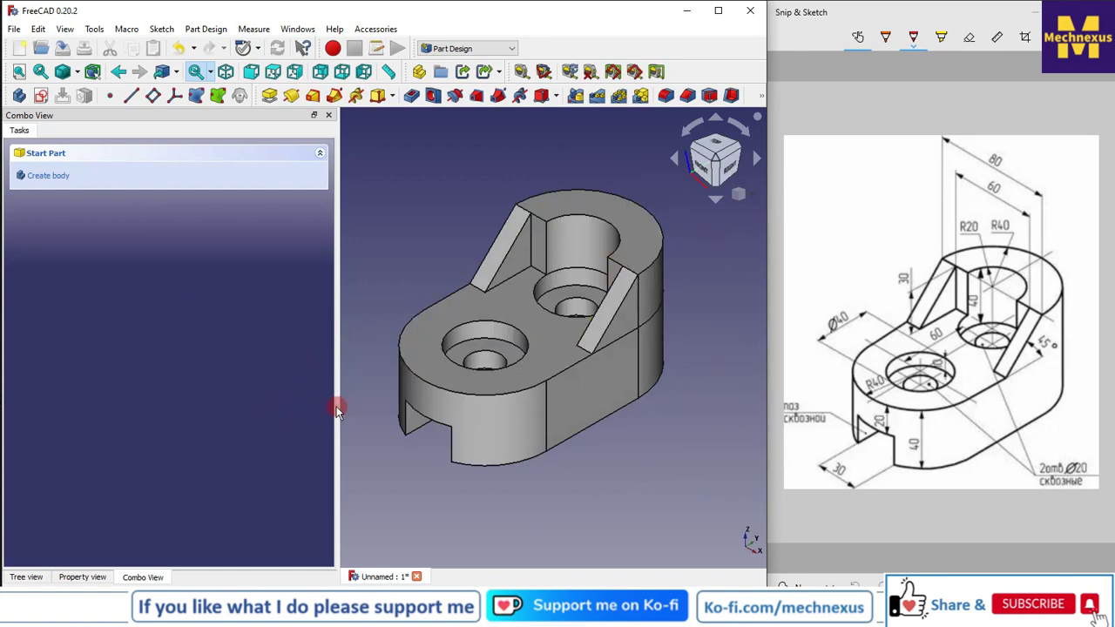
drag(337, 407, 231, 407)
click(26, 577)
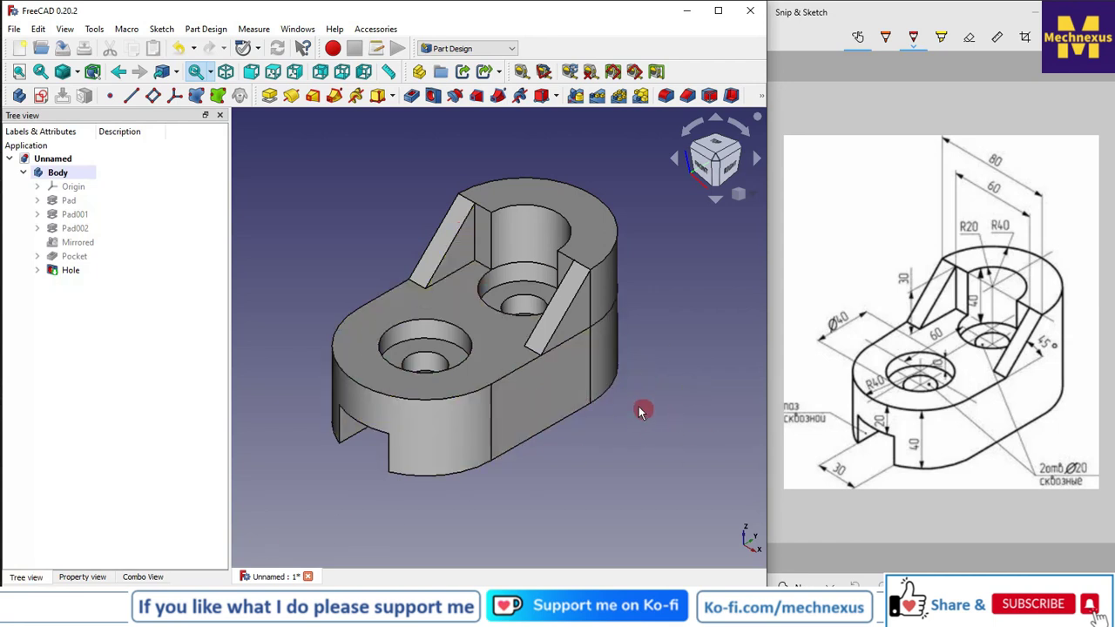
mouse_move(522, 451)
middle_down()
mouse_move(563, 420)
mouse_move(588, 375)
mouse_move(577, 336)
mouse_move(538, 413)
mouse_move(568, 430)
mouse_move(697, 428)
mouse_move(511, 416)
mouse_move(543, 455)
middle_up()
scroll(535, 468, up, 2)
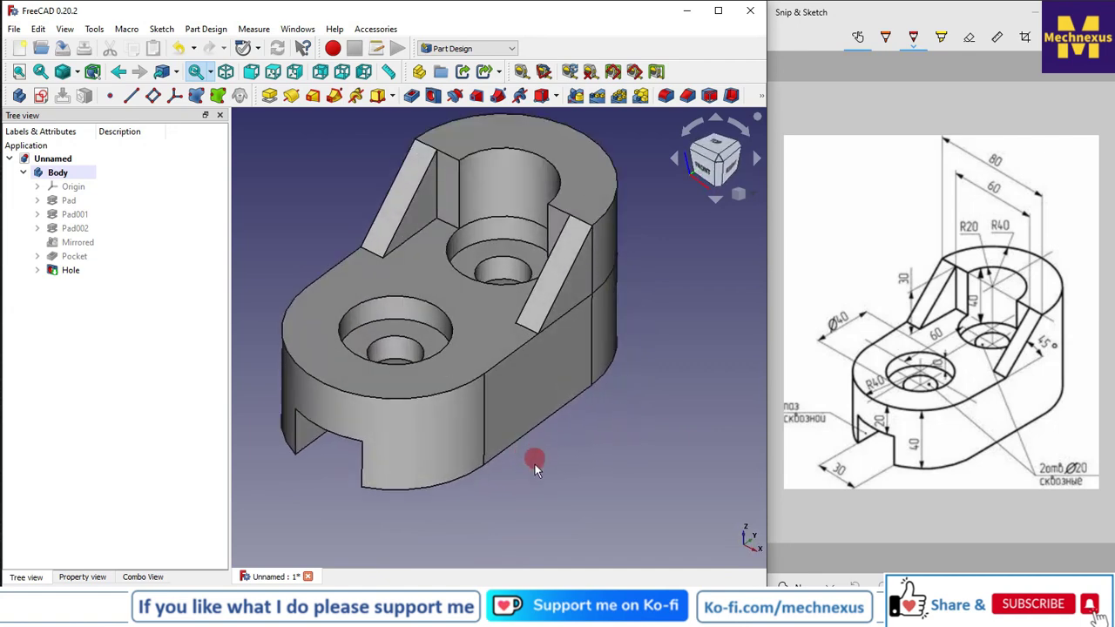
scroll(567, 512, down, 1)
scroll(500, 349, up, 1)
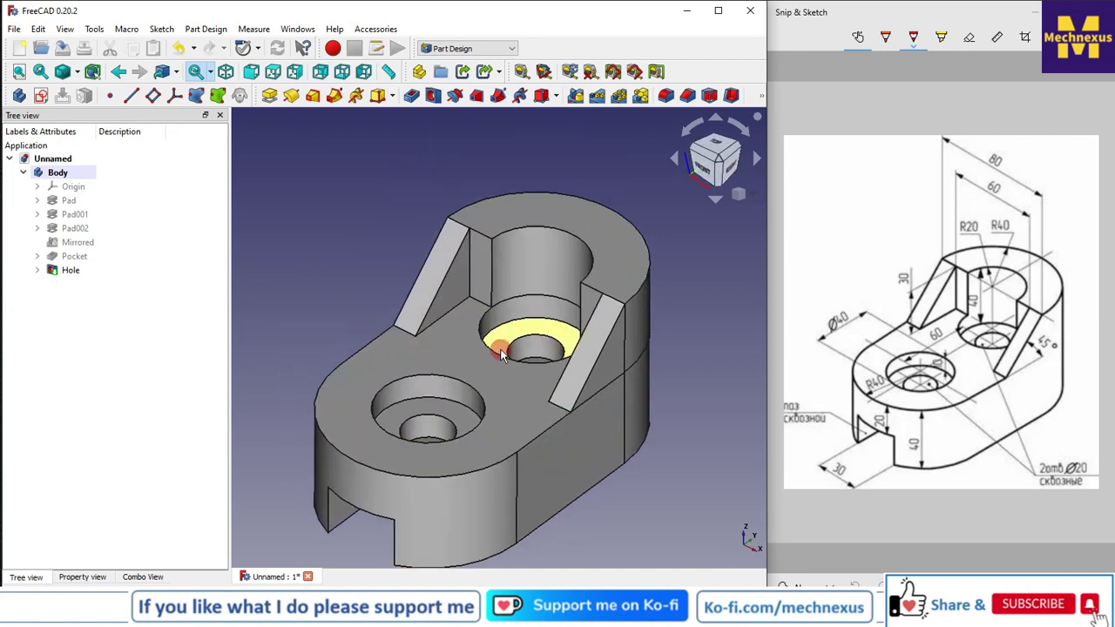
scroll(427, 370, down, 1)
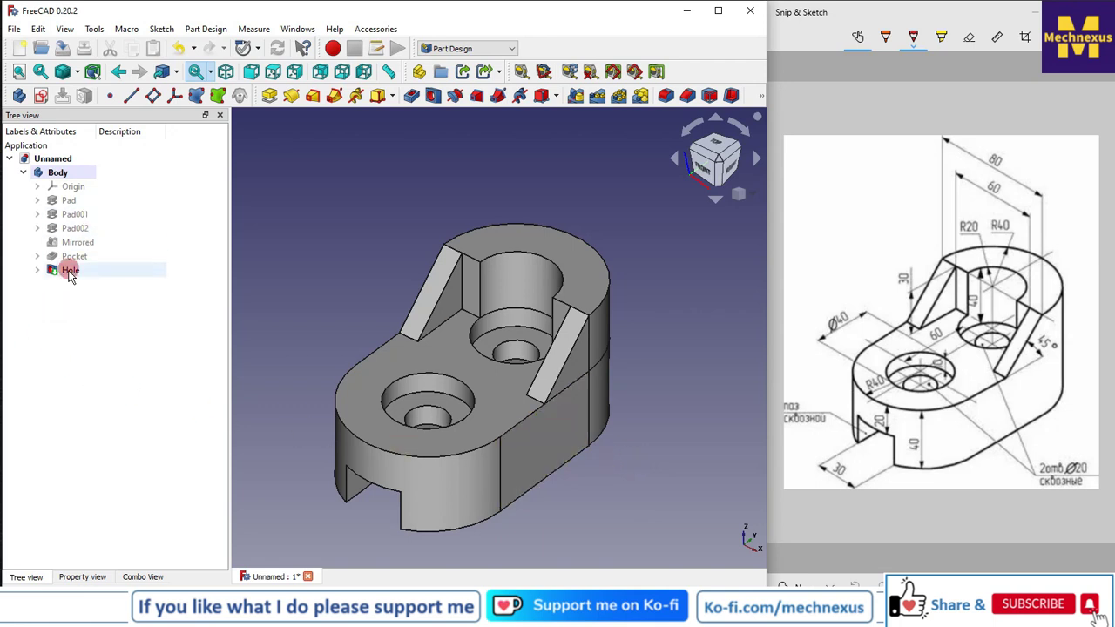
- Set the body's display material to Chrome in its appearance properties
right_click(54, 173)
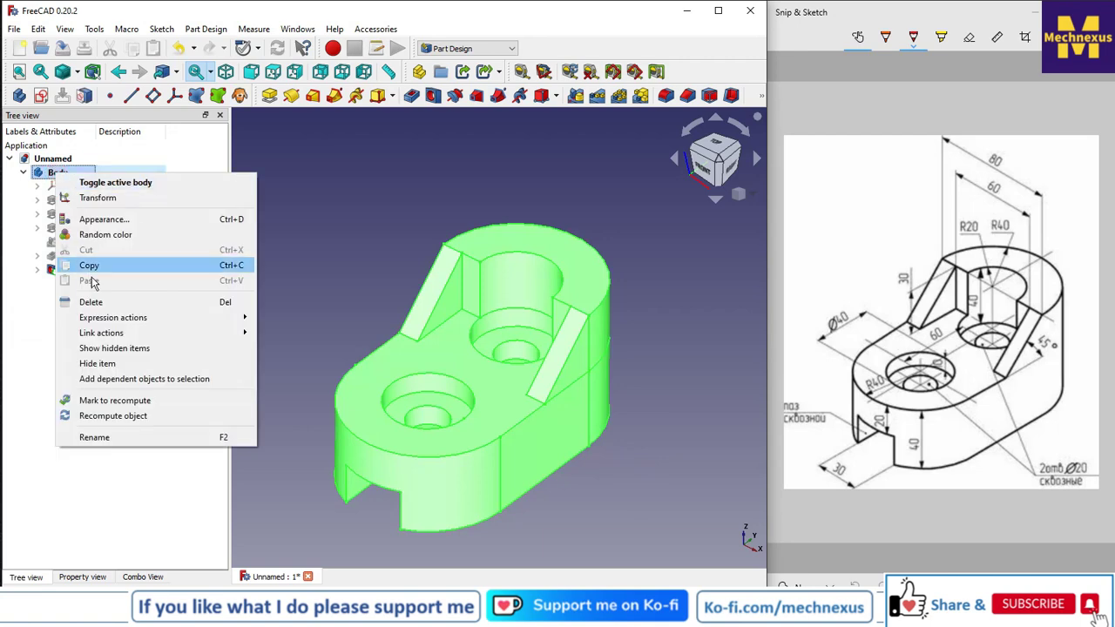
click(99, 220)
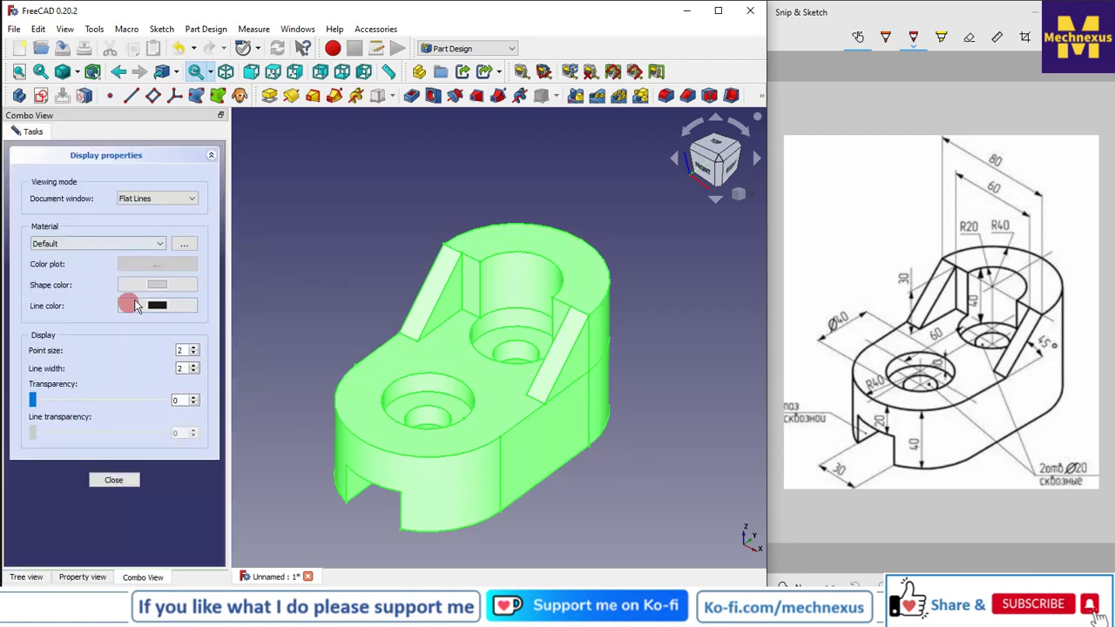
click(150, 291)
click(79, 244)
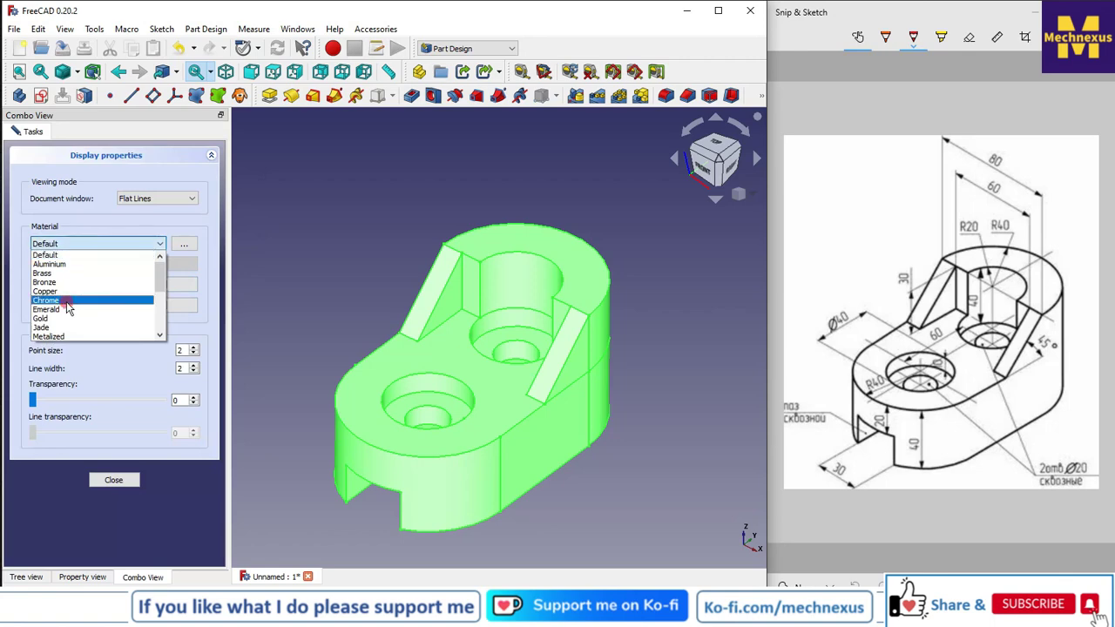
click(65, 300)
click(267, 282)
click(105, 485)
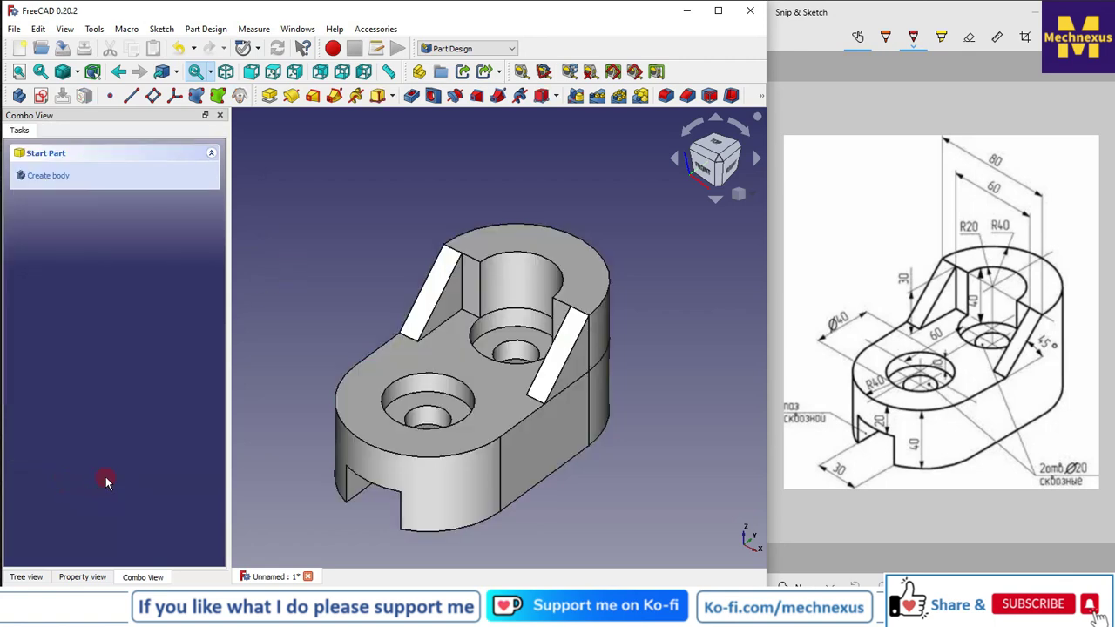
- Bring back the model tree, enlarge the 3D view and examine the chrome bracket from several angles
click(15, 580)
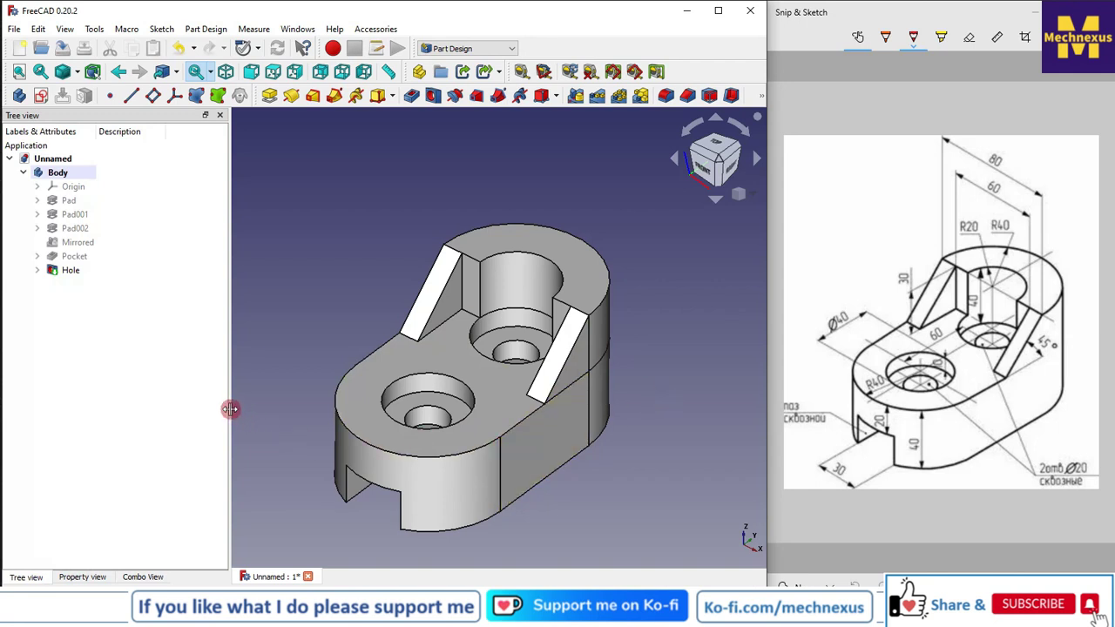
drag(232, 410, 173, 412)
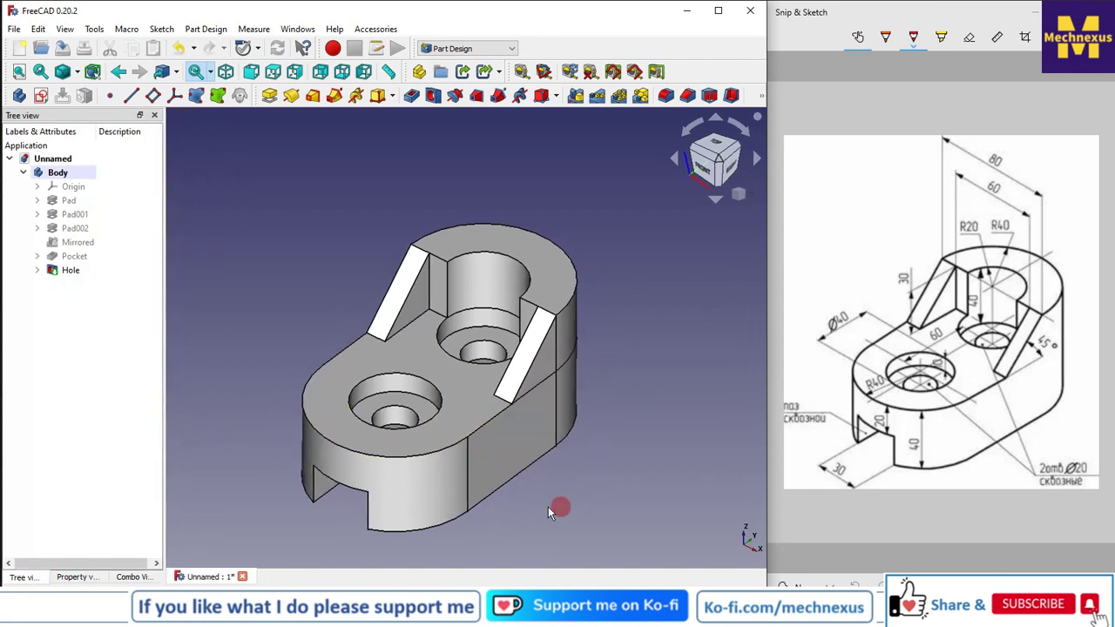
middle_drag(520, 498, 558, 459)
middle_drag(517, 471, 538, 514)
middle_drag(508, 447, 453, 484)
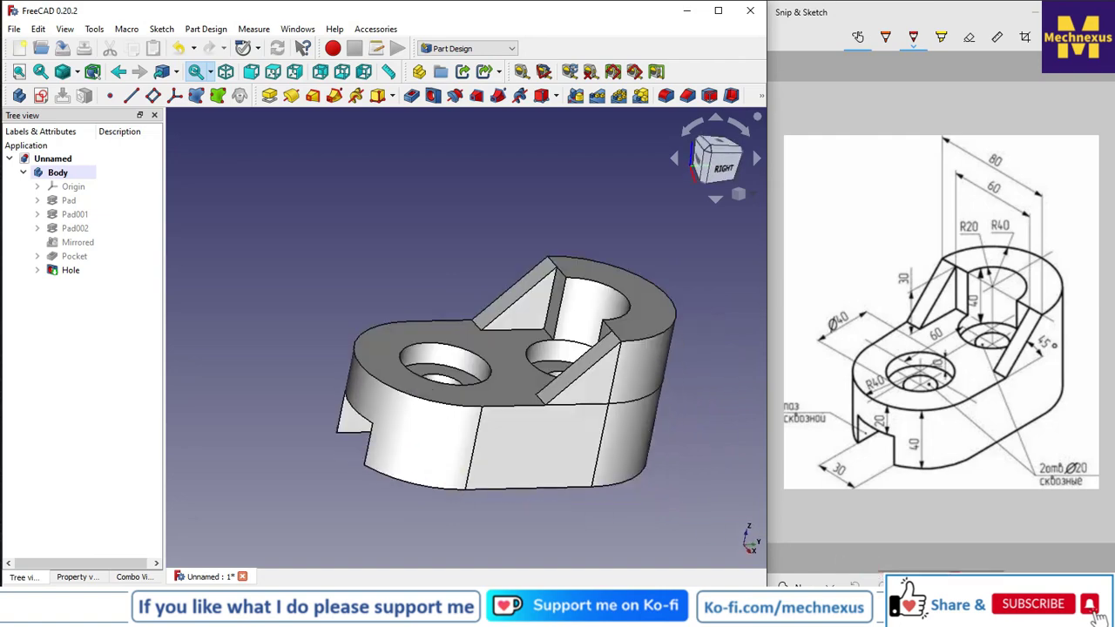